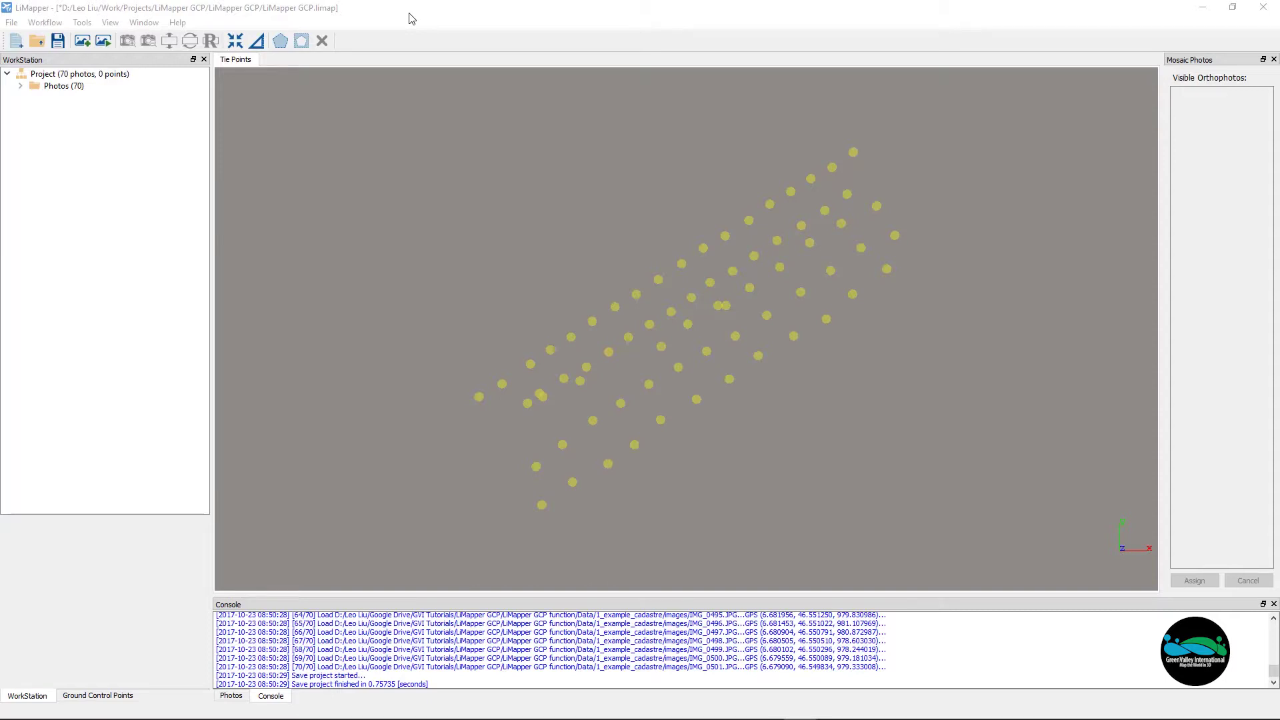
# Step: Expand the project photos and view IMG_0428, IMG_0430 and IMG_0431
pyautogui.click(210, 134)
pyautogui.moveTo(210, 135); pyautogui.dragTo(200, 136)
pyautogui.click(21, 86)
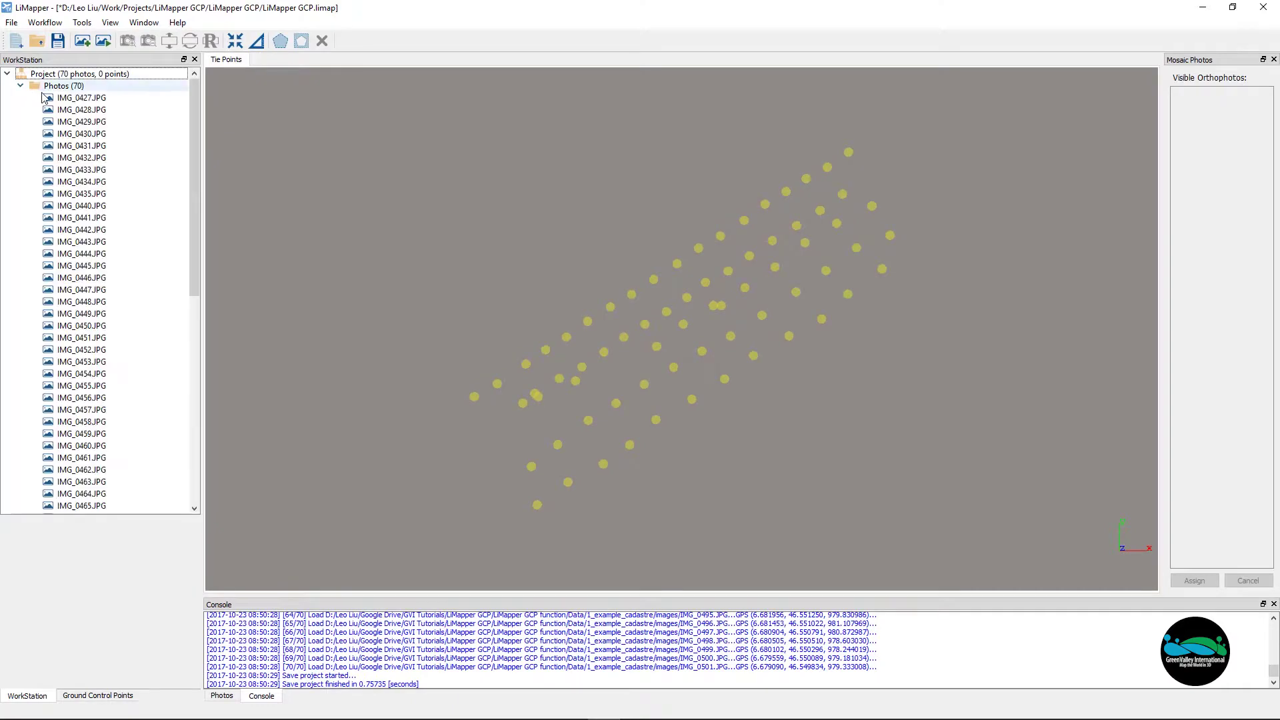
pyautogui.doubleClick(60, 98)
pyautogui.click(78, 110)
pyautogui.doubleClick(80, 122)
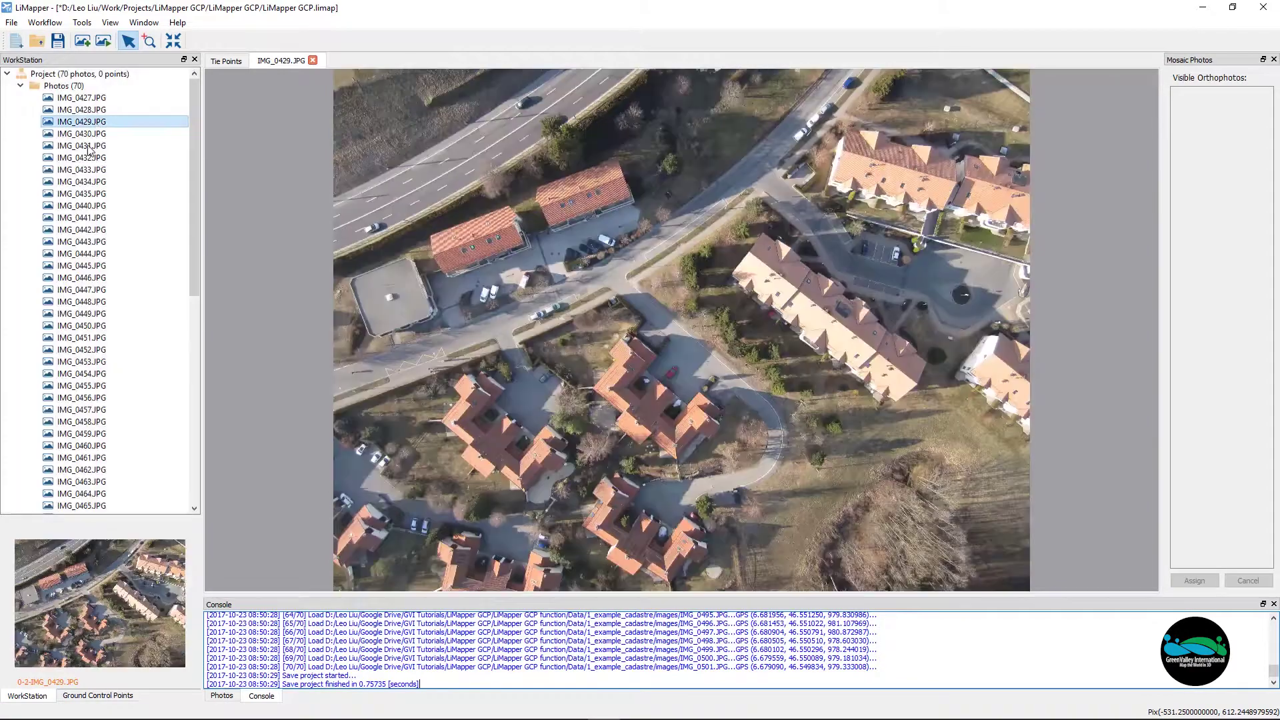
pyautogui.doubleClick(85, 146)
# Step: Check IMG_0431.JPG's properties: Canon DIGITAL IXUS 120 IS, 4000×3000, zero features
pyautogui.rightClick(86, 148)
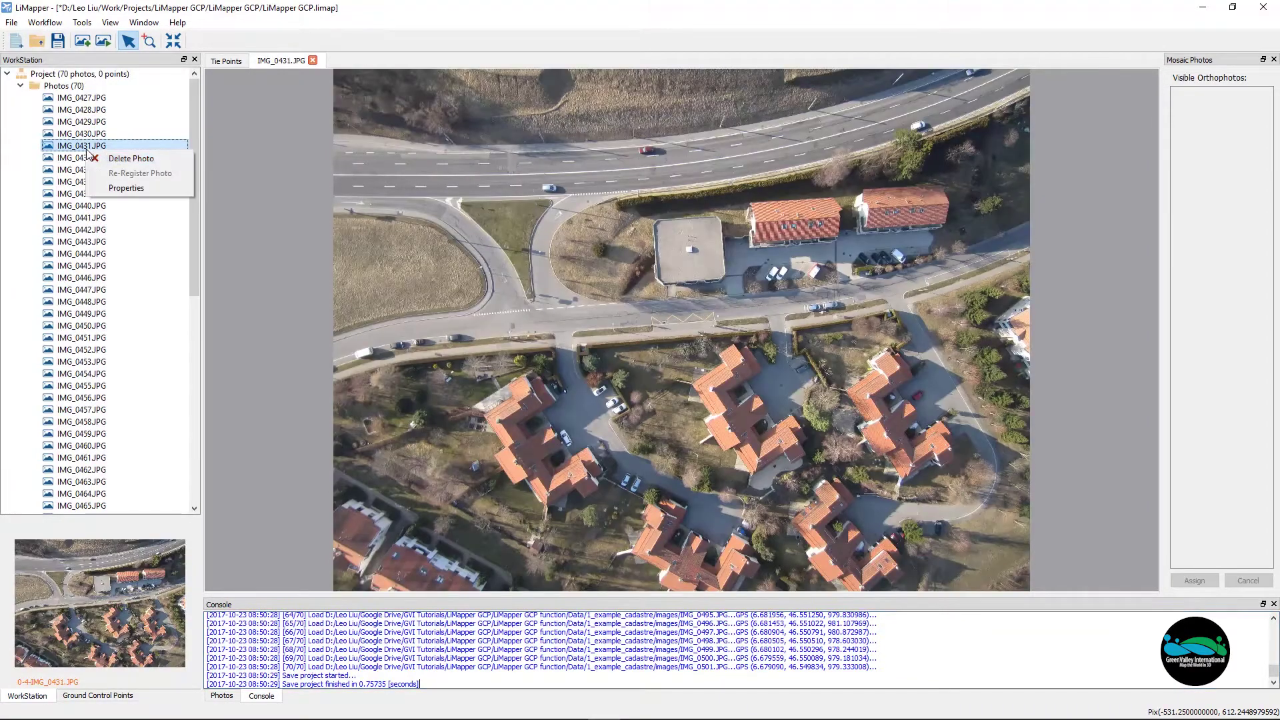
pyautogui.click(112, 189)
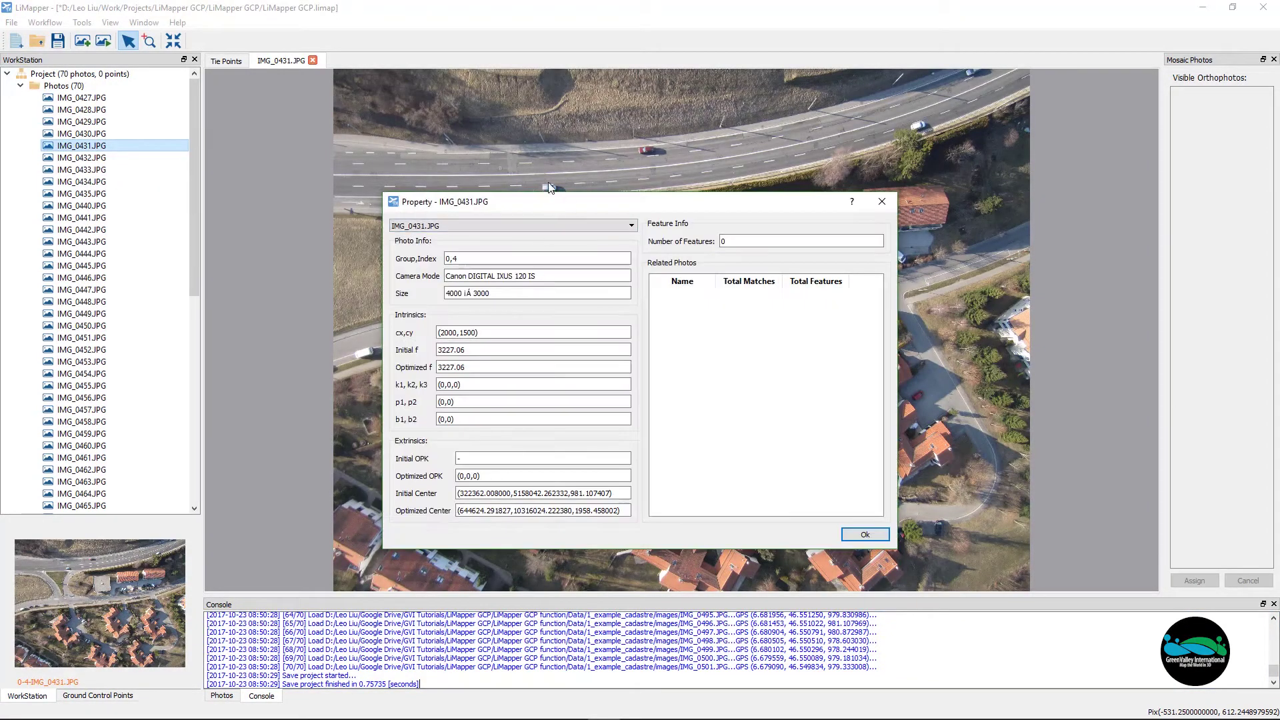
pyautogui.moveTo(553, 206); pyautogui.dragTo(507, 114)
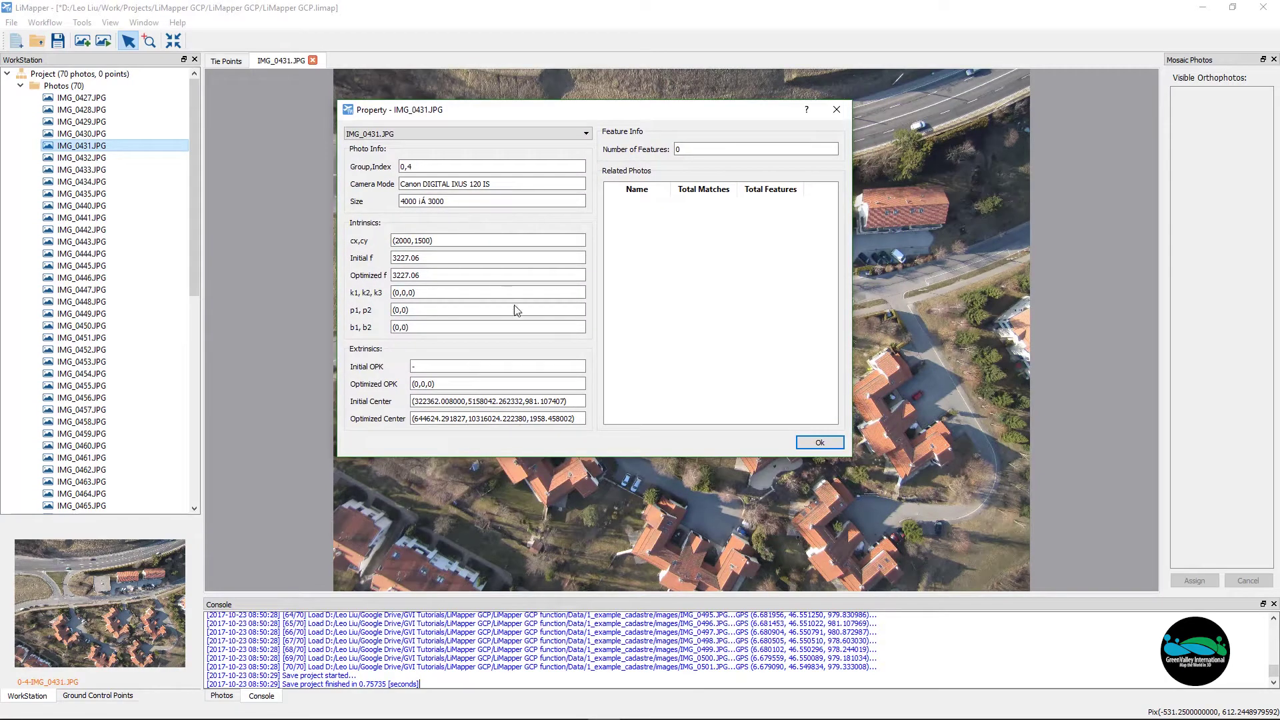
pyautogui.click(836, 109)
pyautogui.rightClick(102, 147)
pyautogui.click(196, 101)
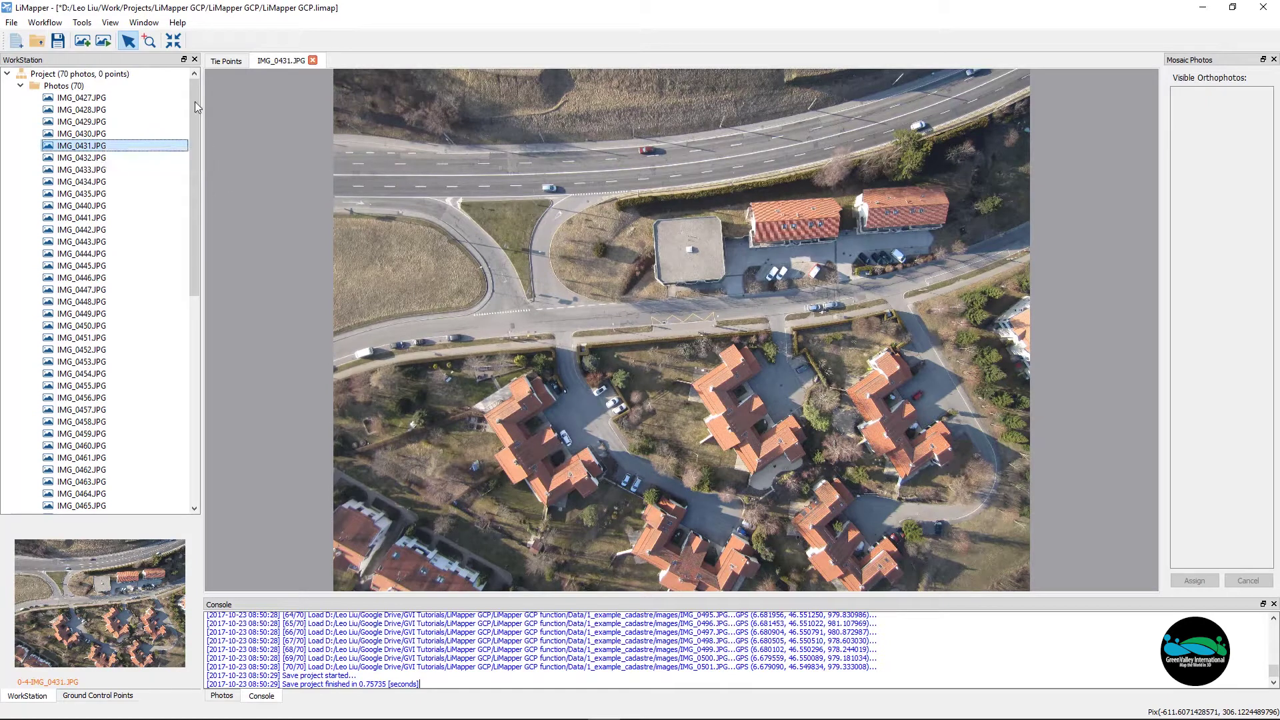
# Step: Run Blend Photos with only Align Photos checked and finish the alignment settings
pyautogui.click(20, 85)
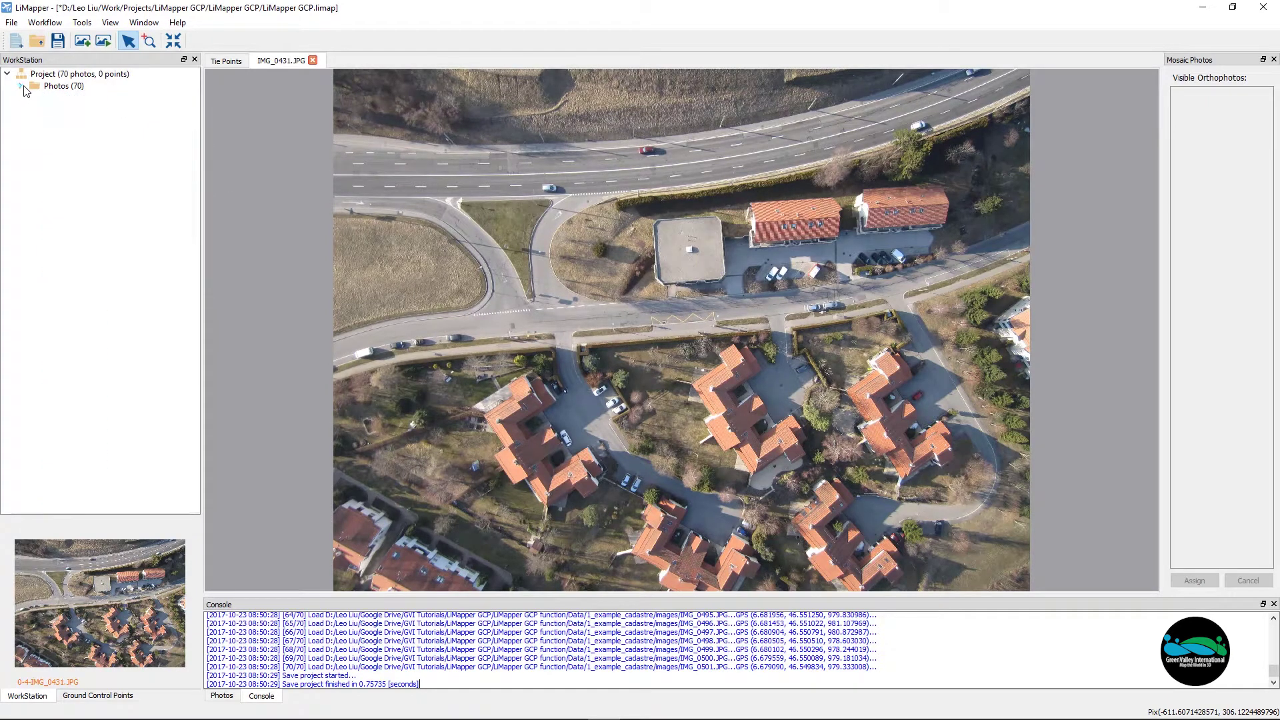
pyautogui.click(102, 41)
pyautogui.click(615, 362)
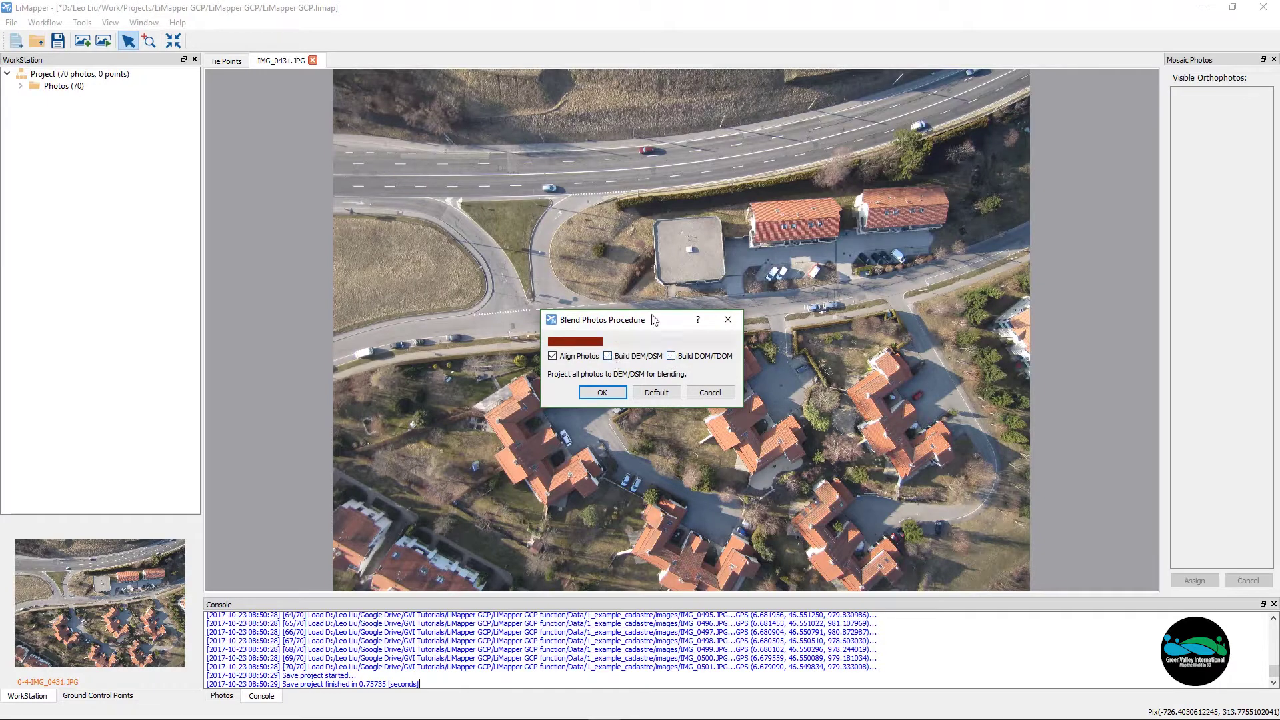
pyautogui.moveTo(648, 322); pyautogui.dragTo(619, 221)
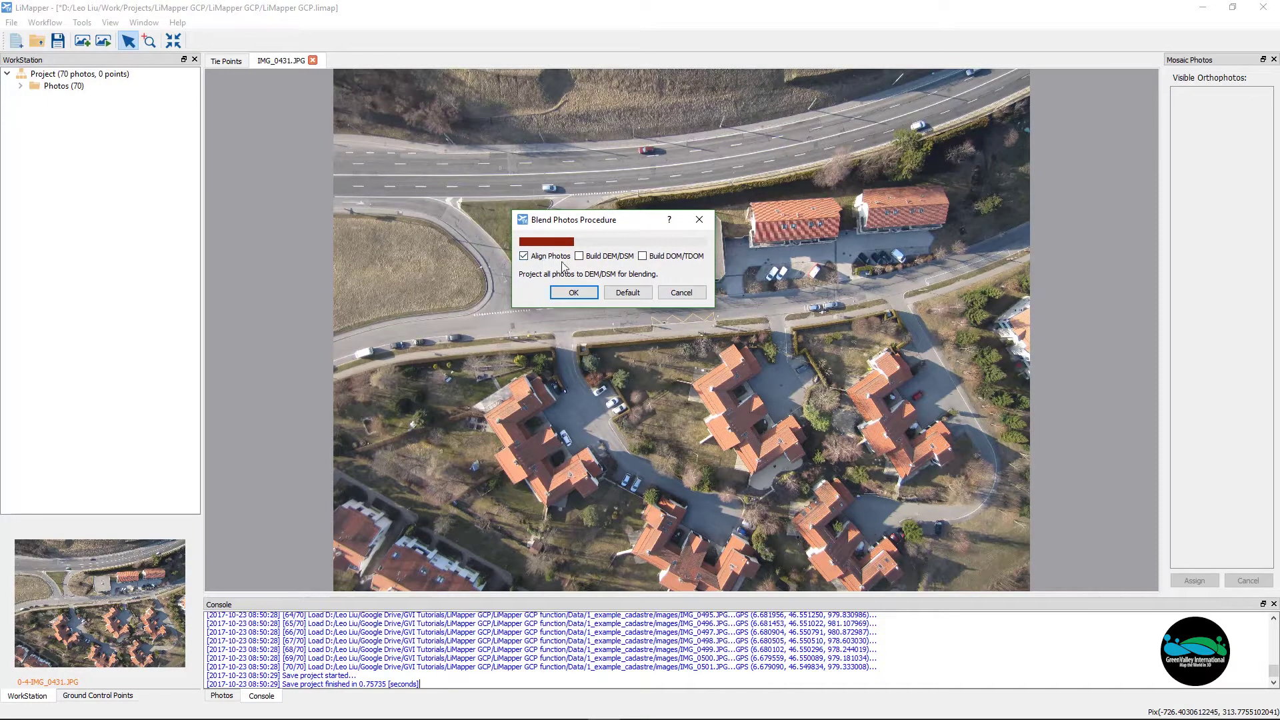
pyautogui.click(590, 292)
pyautogui.moveTo(600, 103); pyautogui.dragTo(530, 87)
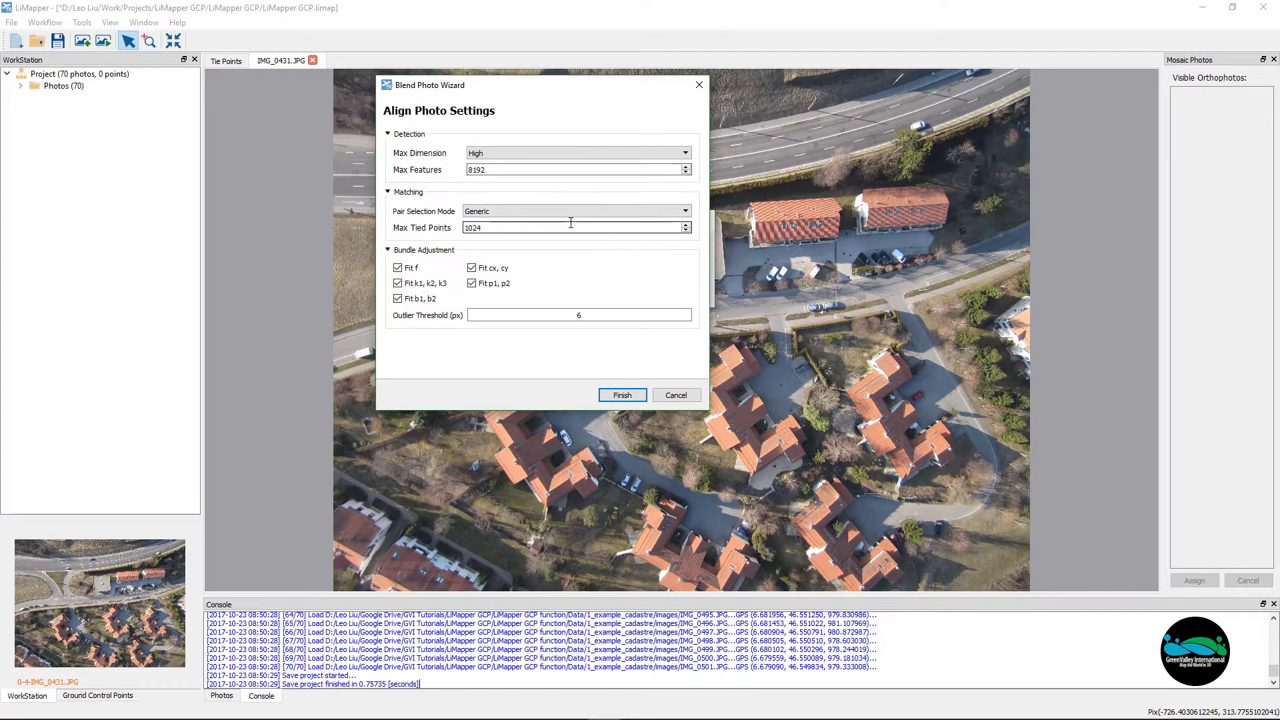
pyautogui.click(622, 395)
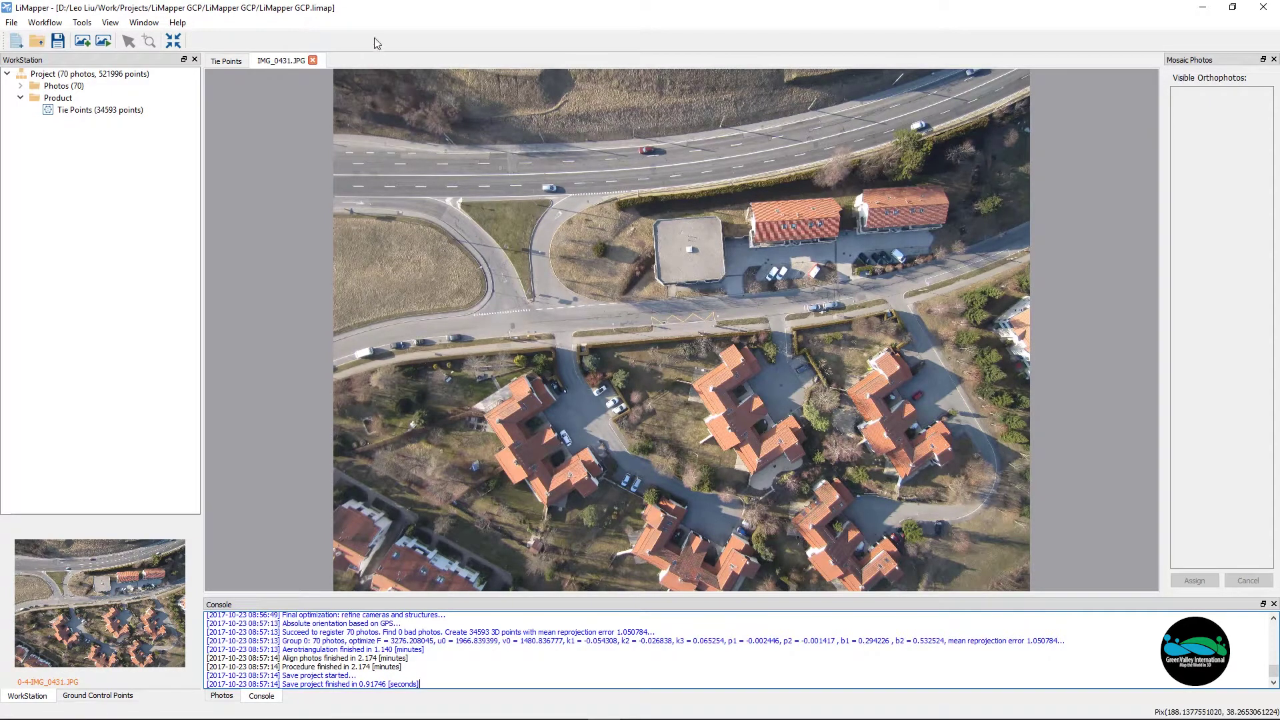
# Step: Return to Tie Points and import gcpPositionsLatLongAlt.txt in the ground control points panel
pyautogui.click(314, 60)
pyautogui.click(134, 111)
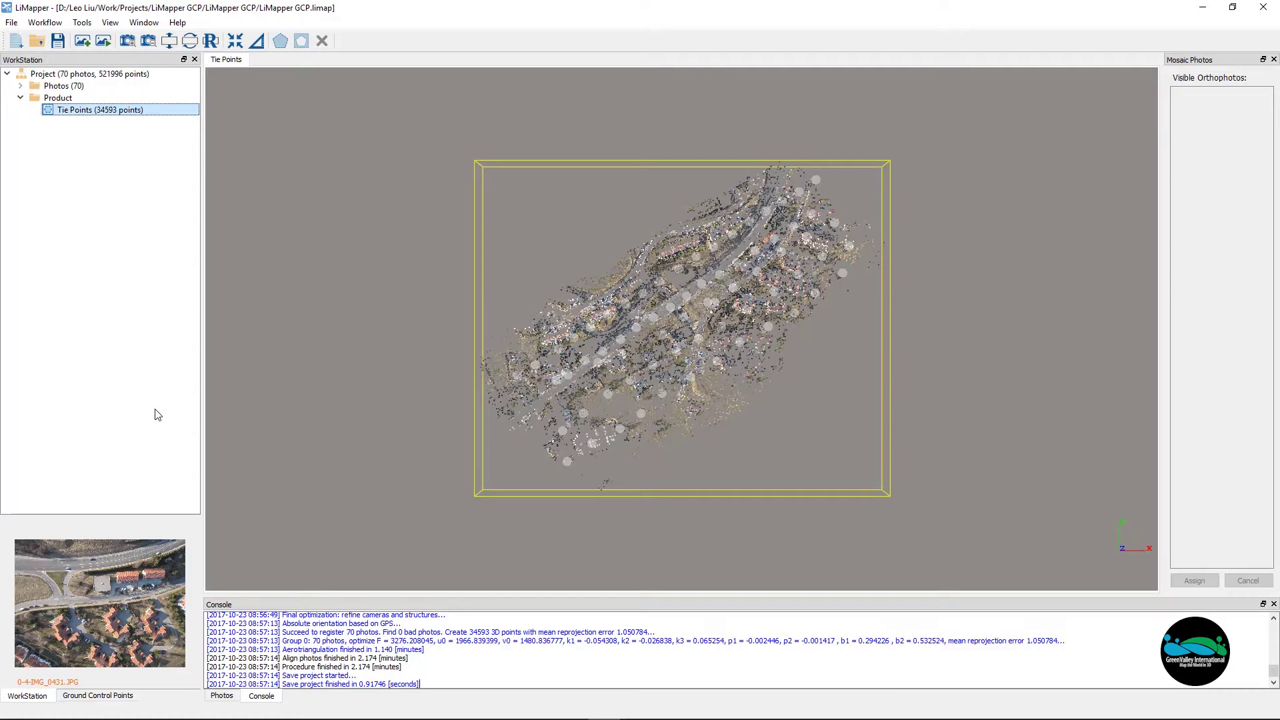
pyautogui.click(97, 697)
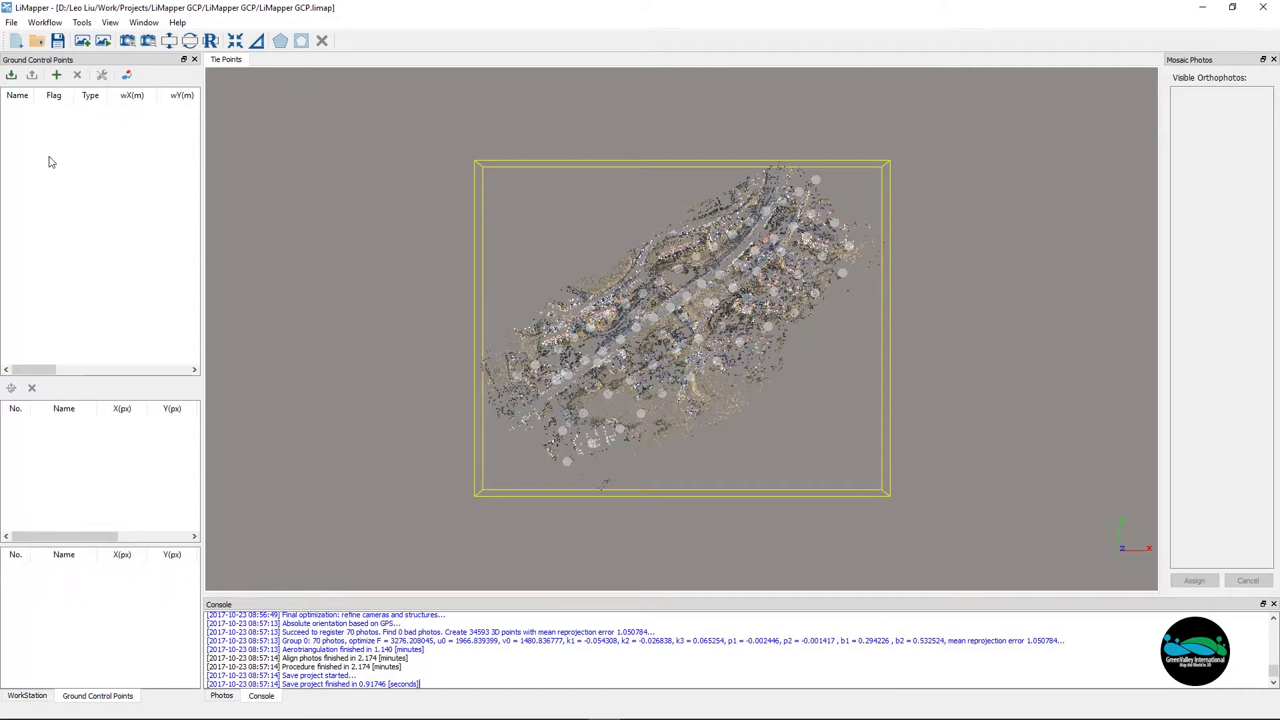
pyautogui.click(11, 75)
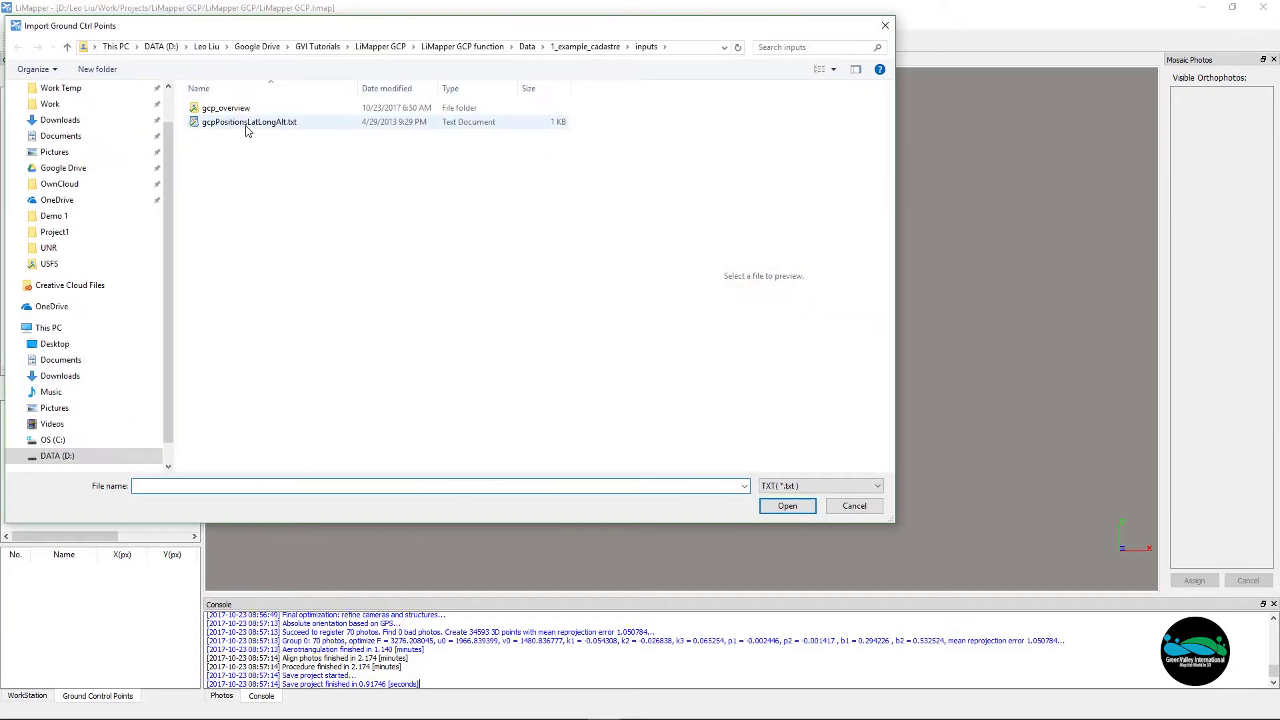
pyautogui.click(247, 131)
pyautogui.click(787, 507)
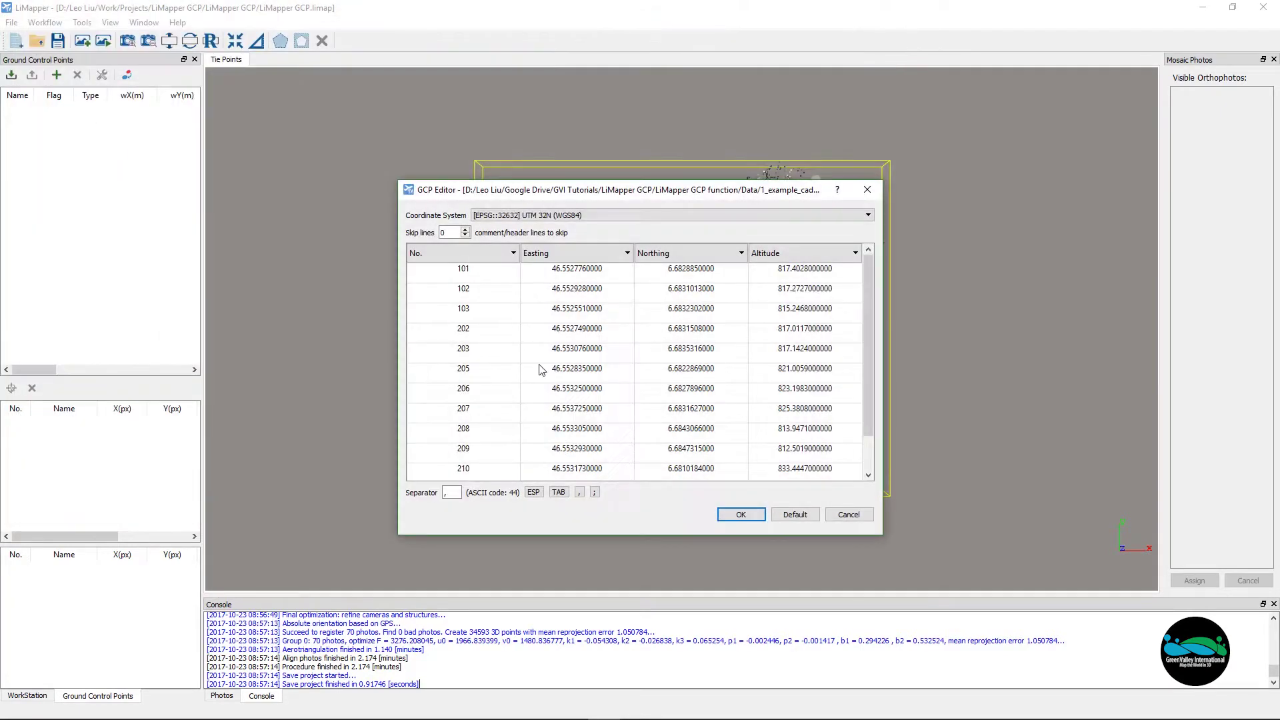
# Step: Set the control points to EPSG:4326 WGS 84, with the second column as Y and the third as X
pyautogui.moveTo(537, 147); pyautogui.dragTo(523, 124)
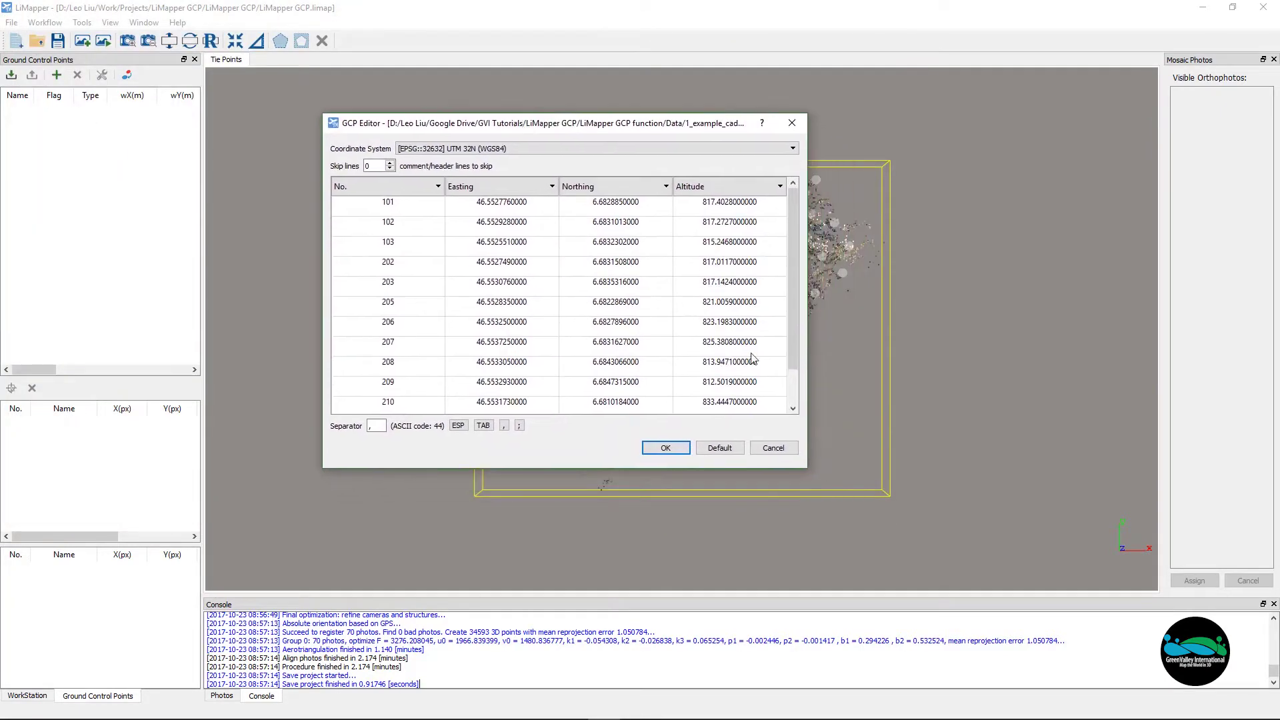
pyautogui.click(598, 150)
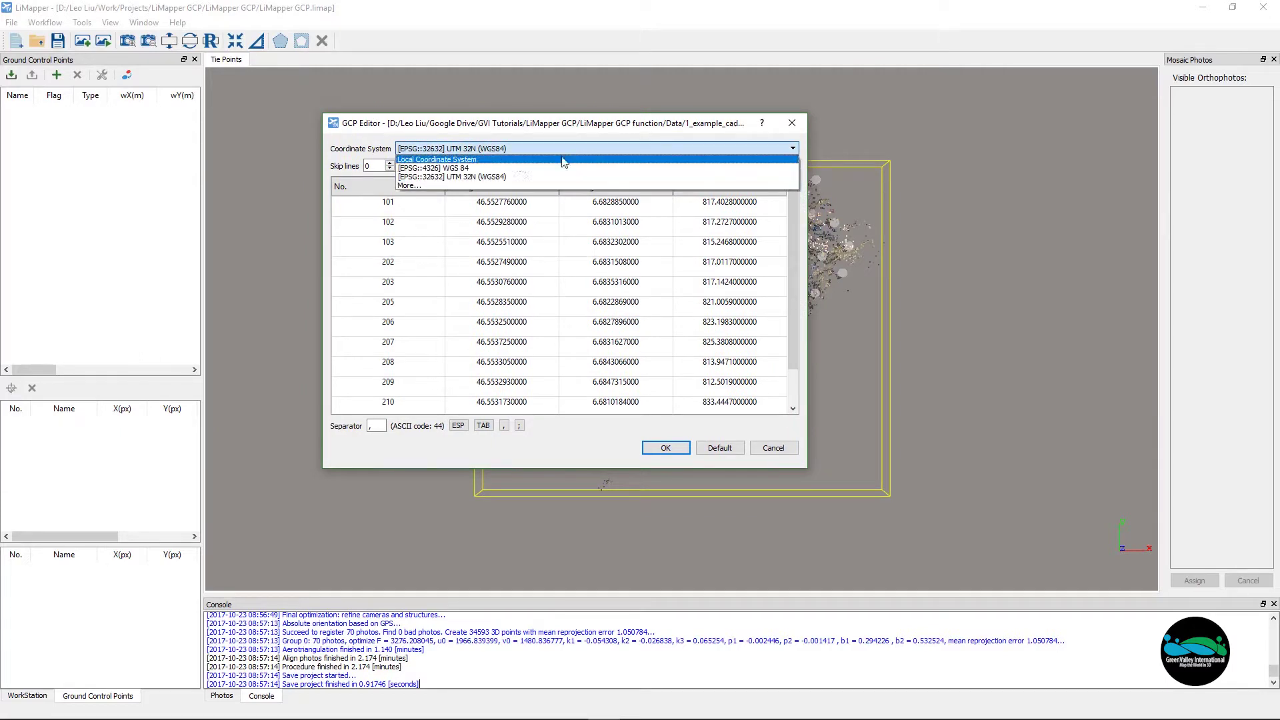
pyautogui.click(508, 169)
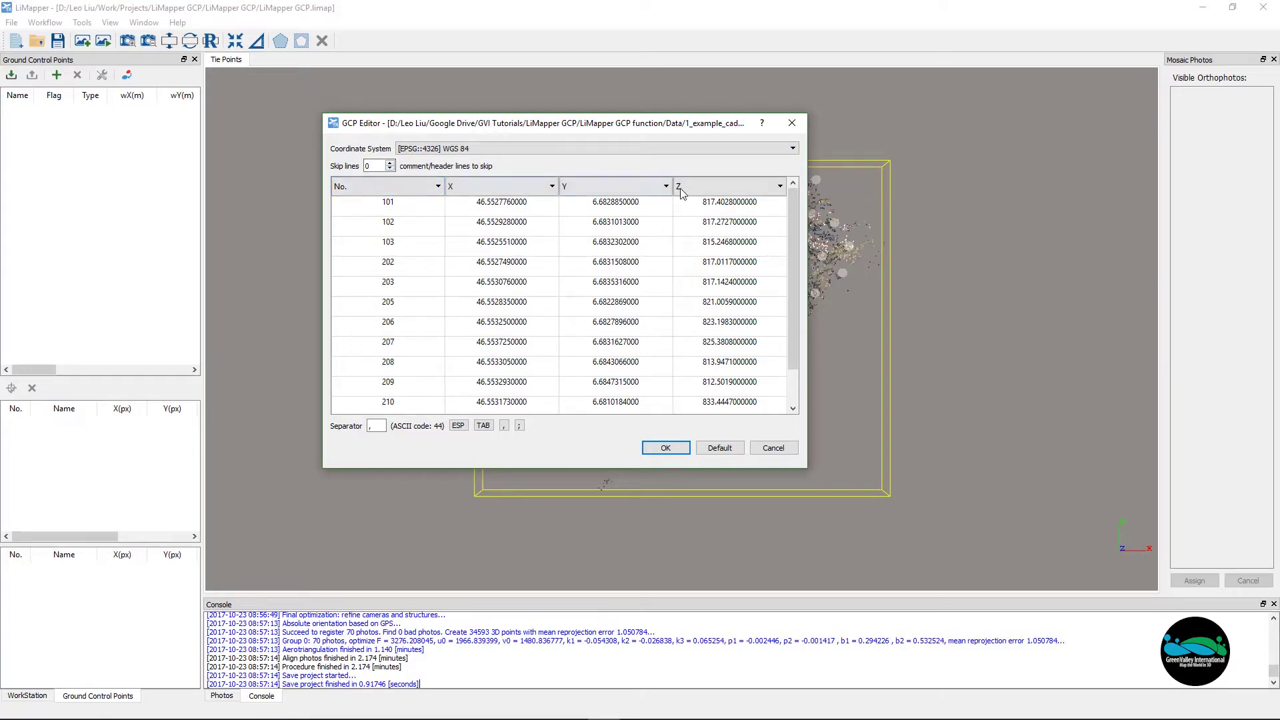
pyautogui.click(551, 186)
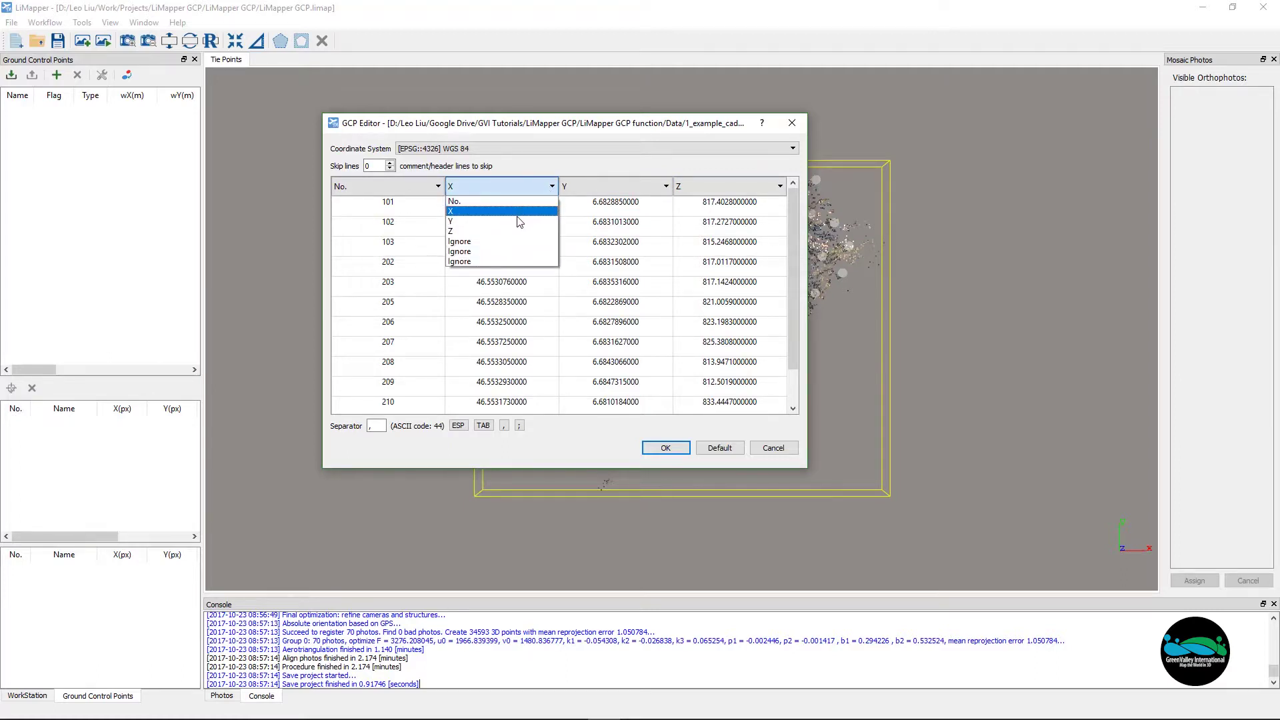
pyautogui.click(518, 222)
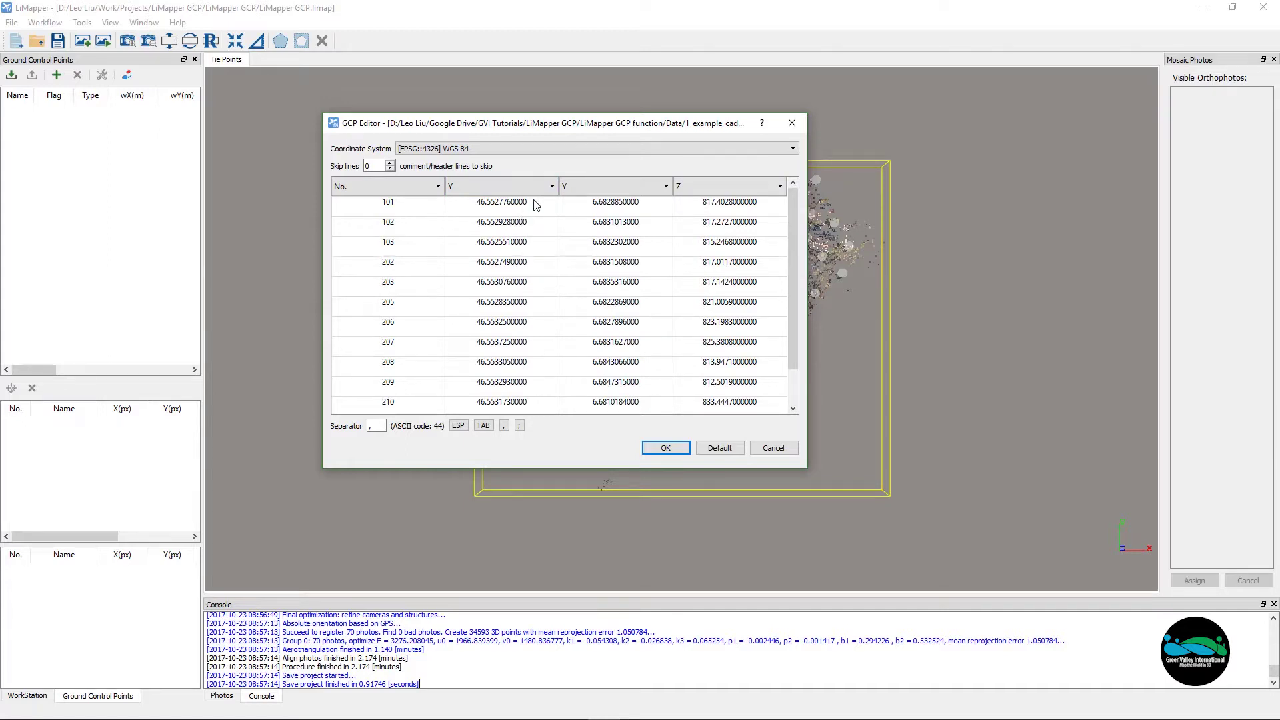
pyautogui.click(656, 192)
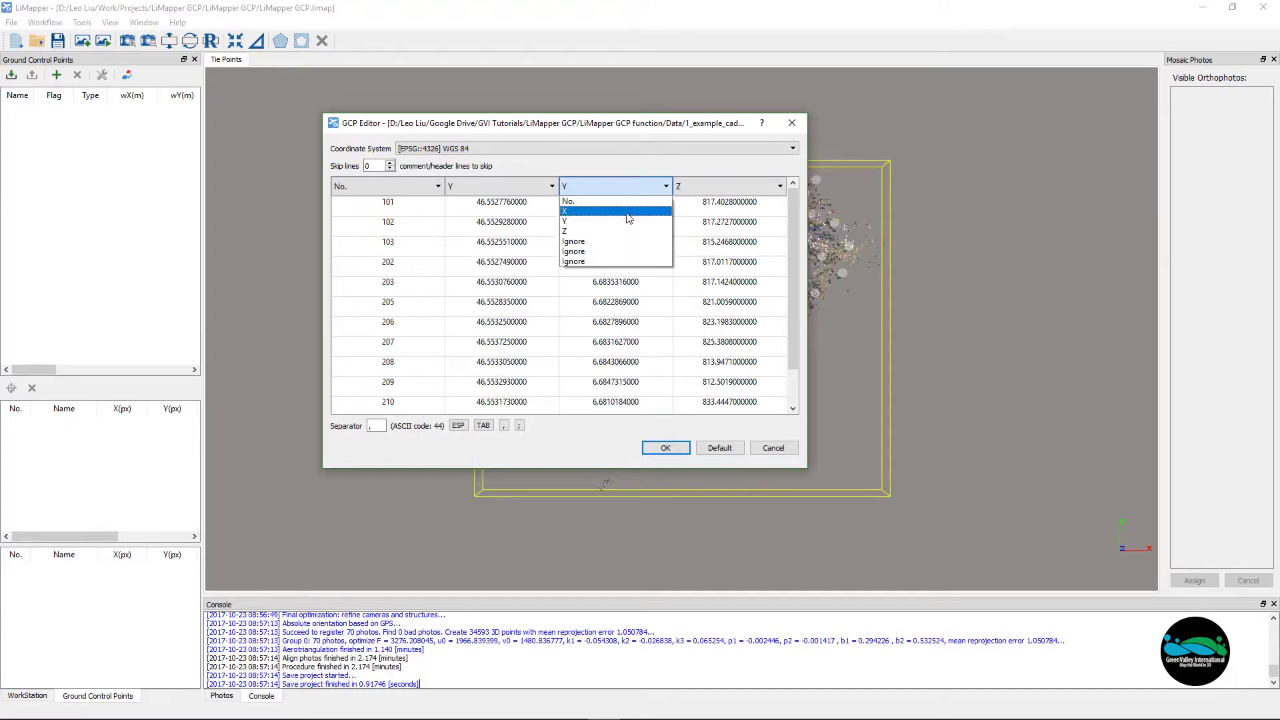
pyautogui.click(628, 213)
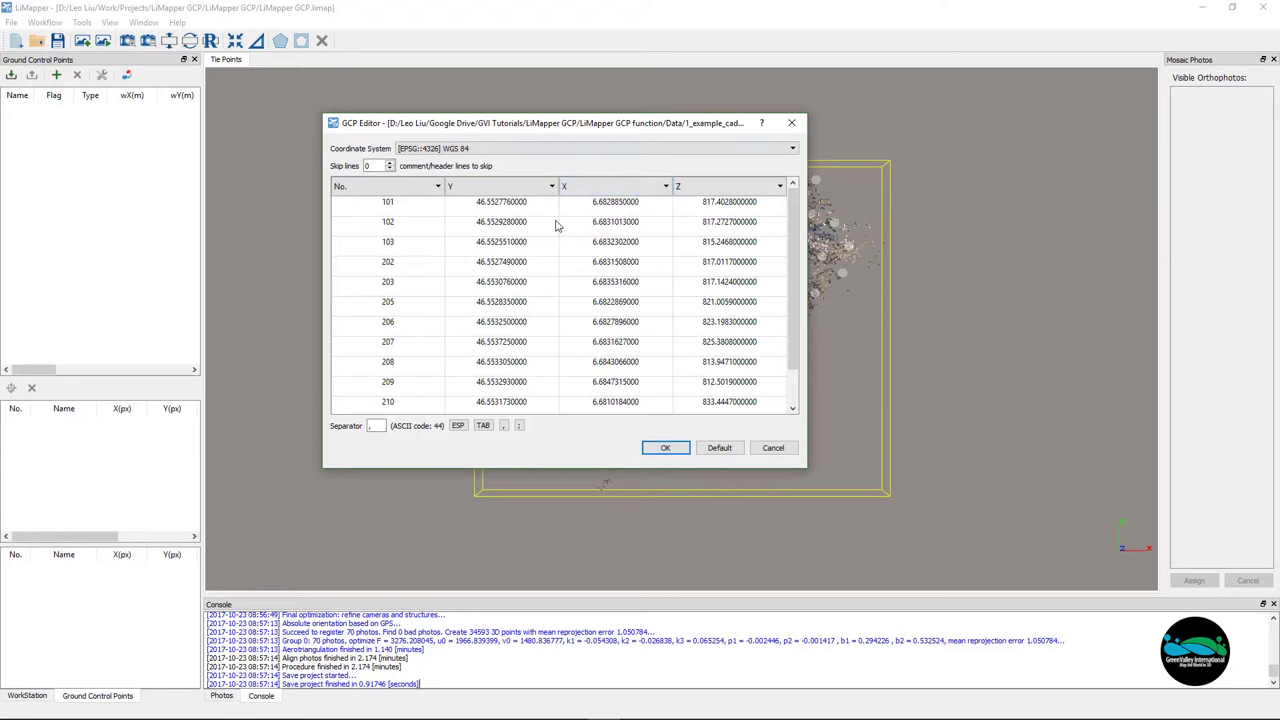
# Step: Confirm the import and widen the control point table to show elevation and error columns
pyautogui.click(663, 445)
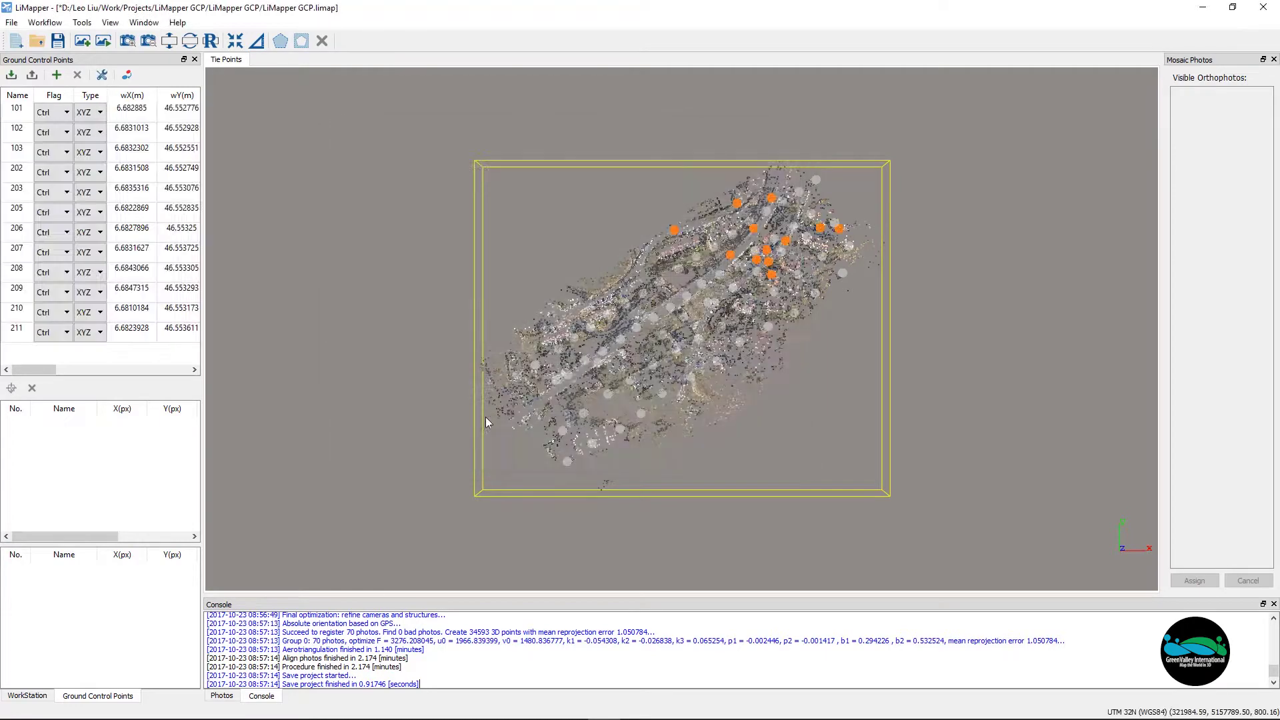
pyautogui.moveTo(203, 360); pyautogui.dragTo(335, 371)
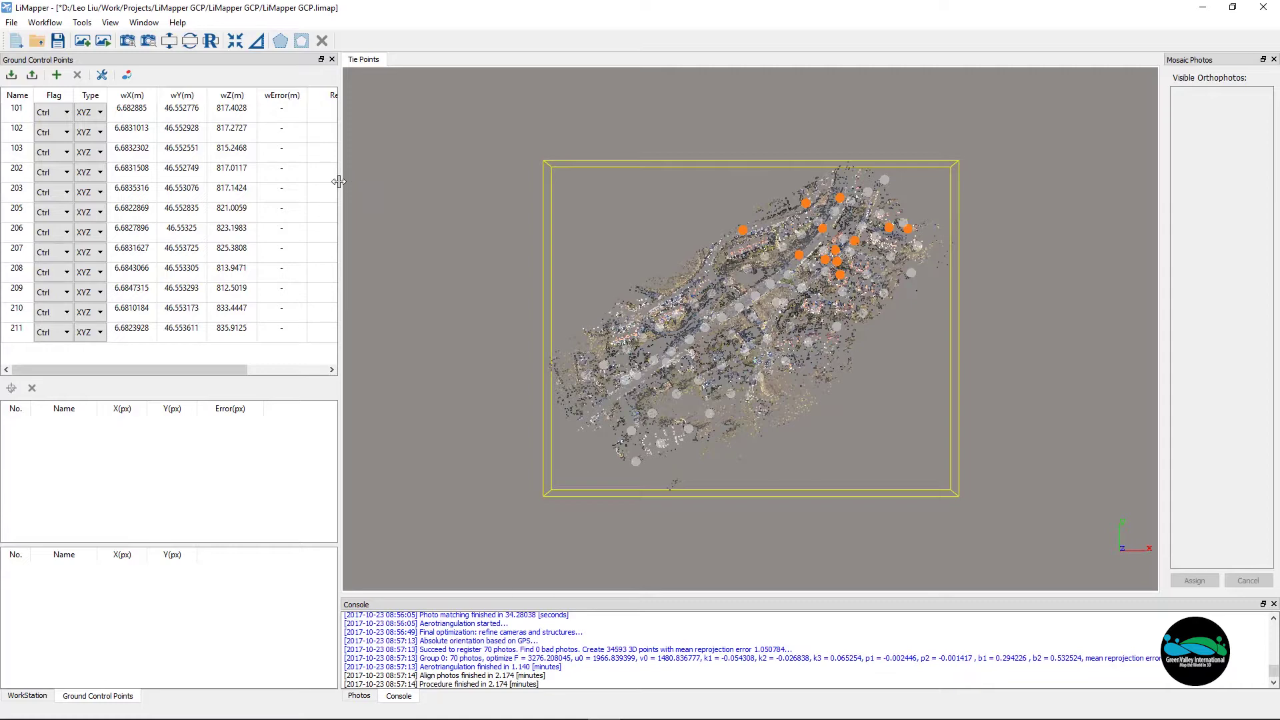
pyautogui.moveTo(338, 181); pyautogui.dragTo(325, 181)
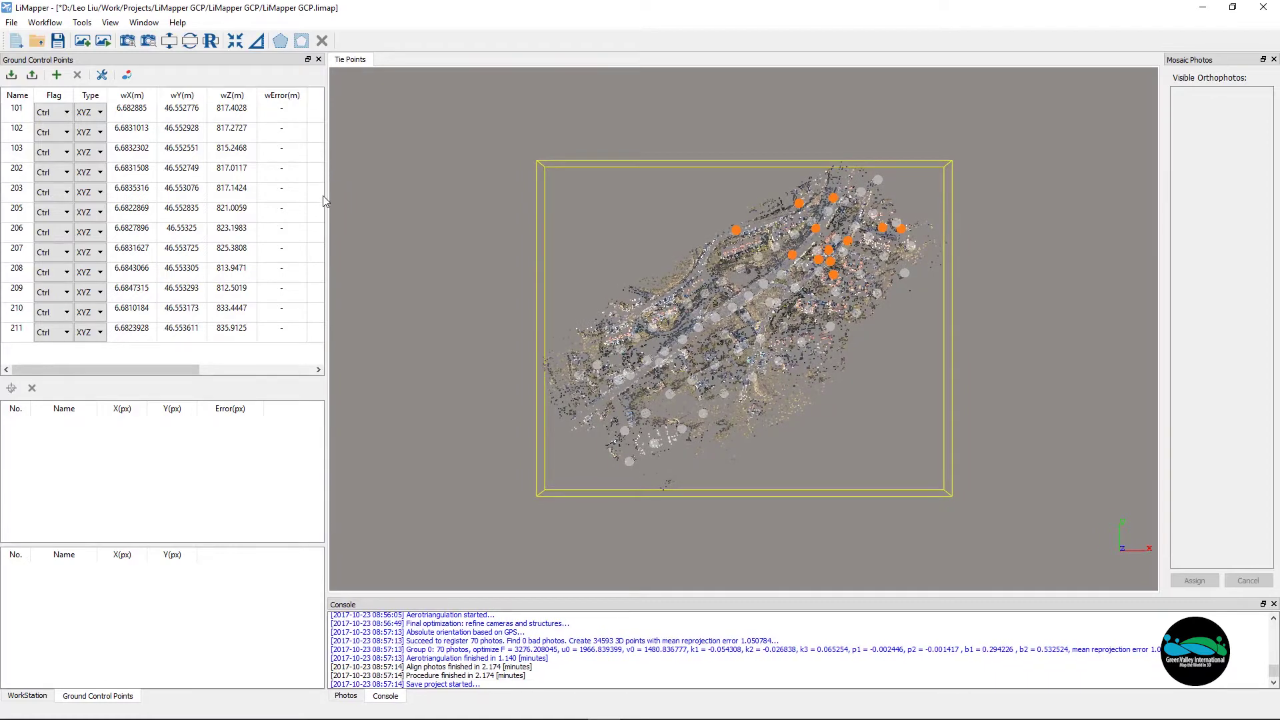
pyautogui.moveTo(324, 208); pyautogui.dragTo(322, 208)
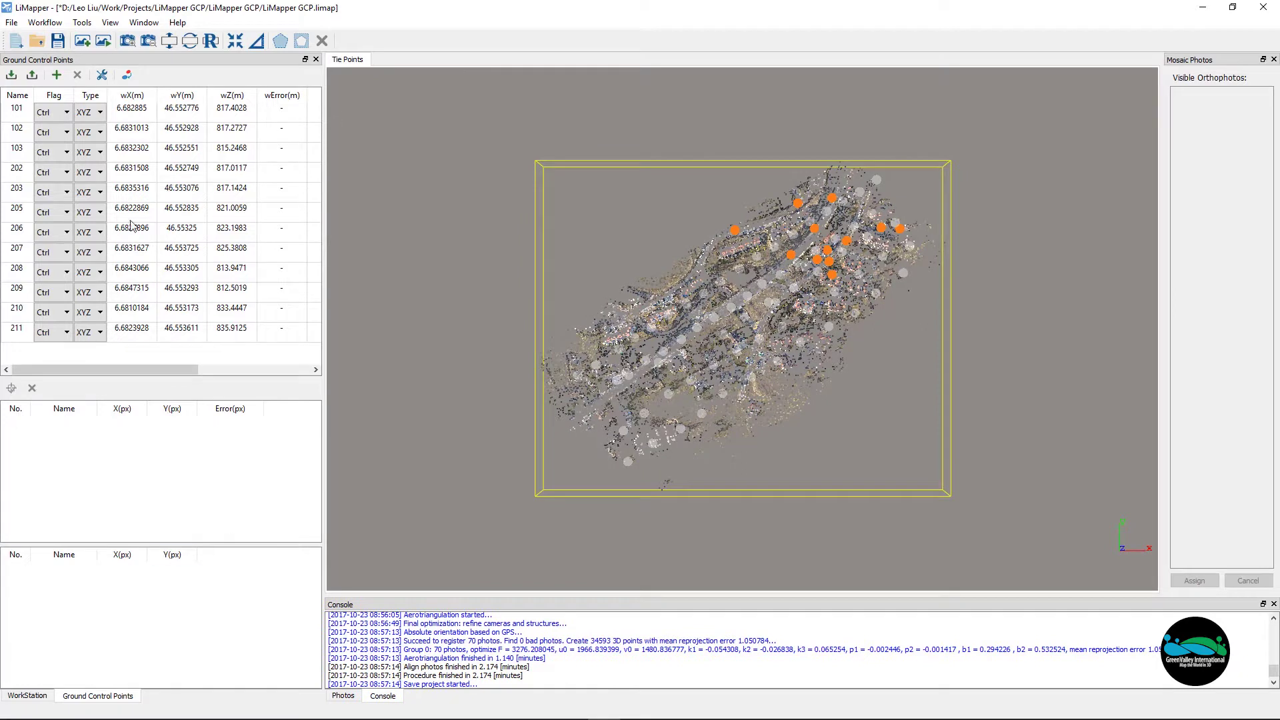
# Step: Check the photos listed for points 102, 205, 206 and 101, then select IMG_0430.JPG
pyautogui.click(121, 115)
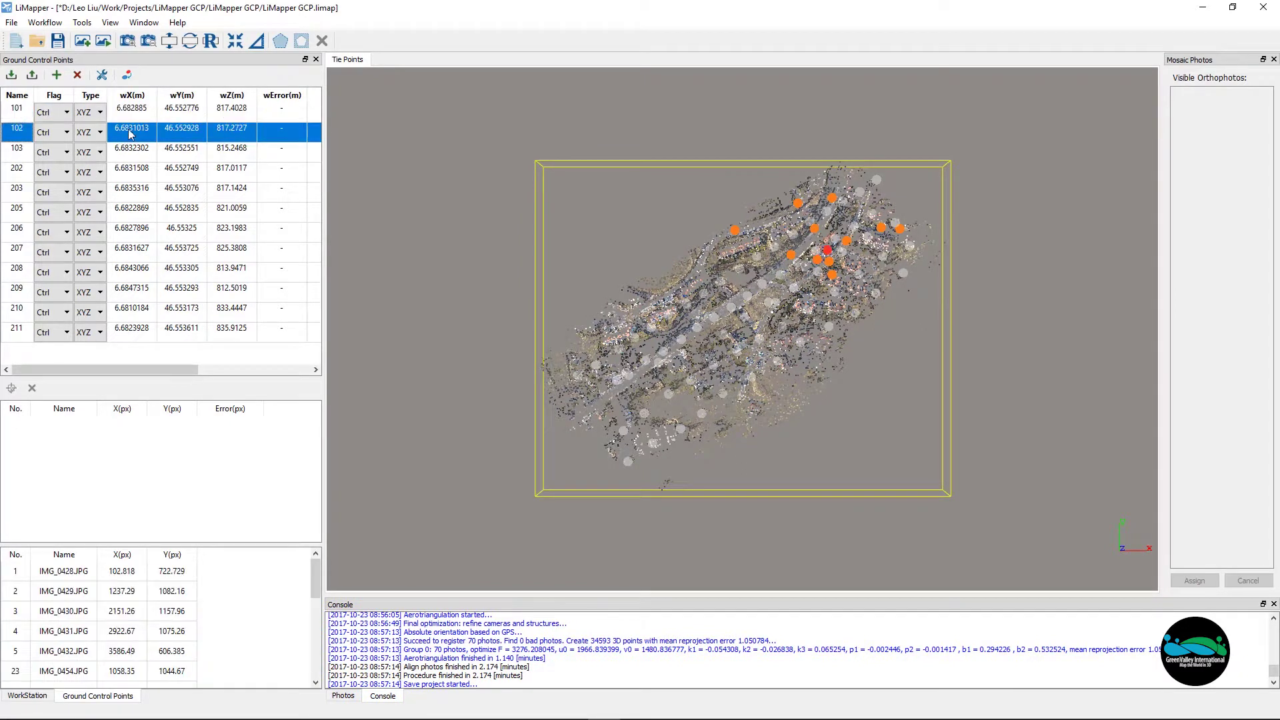
pyautogui.click(137, 152)
pyautogui.click(139, 190)
pyautogui.click(137, 232)
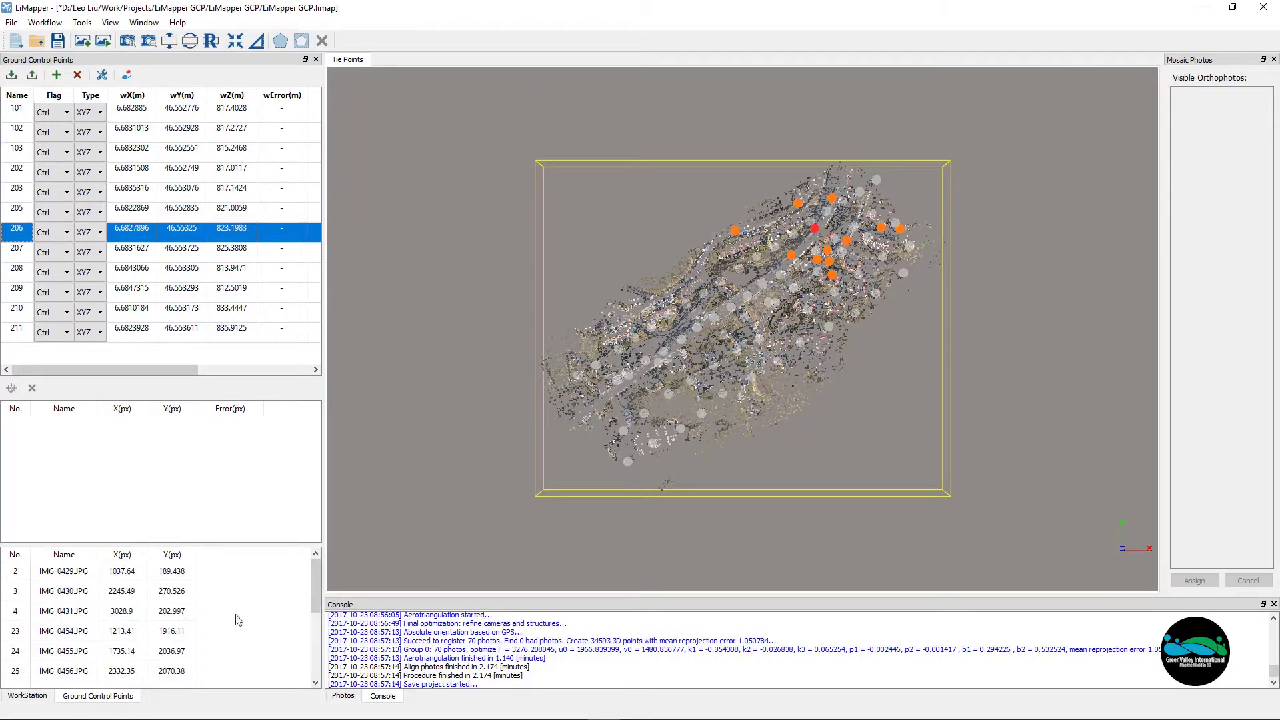
pyautogui.moveTo(315, 585)
pyautogui.mouseDown()
pyautogui.moveTo(321, 604)
pyautogui.moveTo(320, 586)
pyautogui.mouseUp()
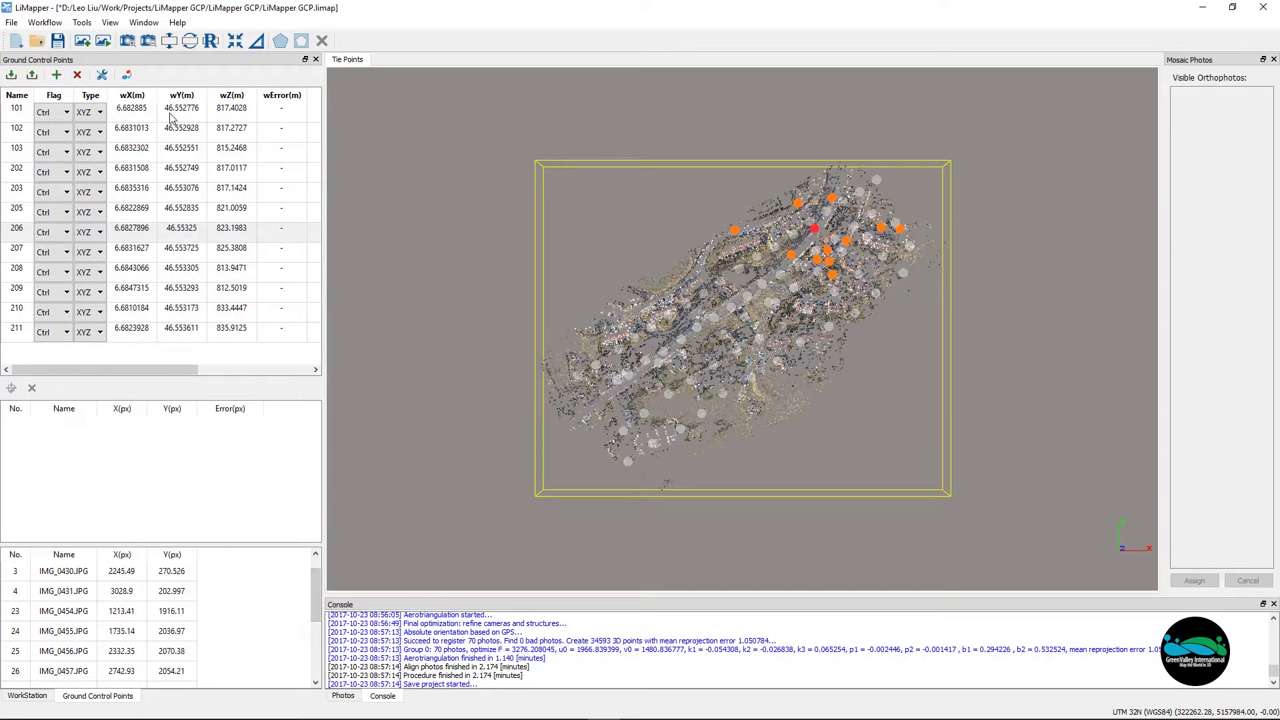
pyautogui.click(139, 116)
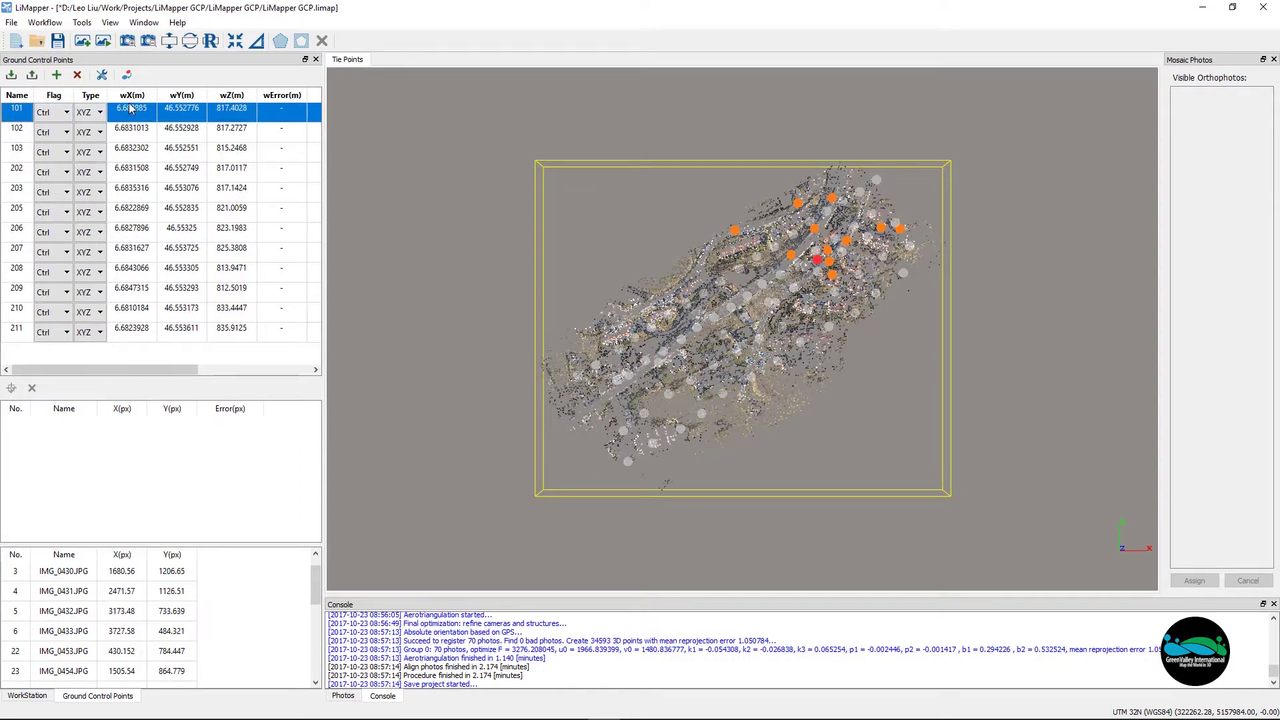
pyautogui.click(139, 576)
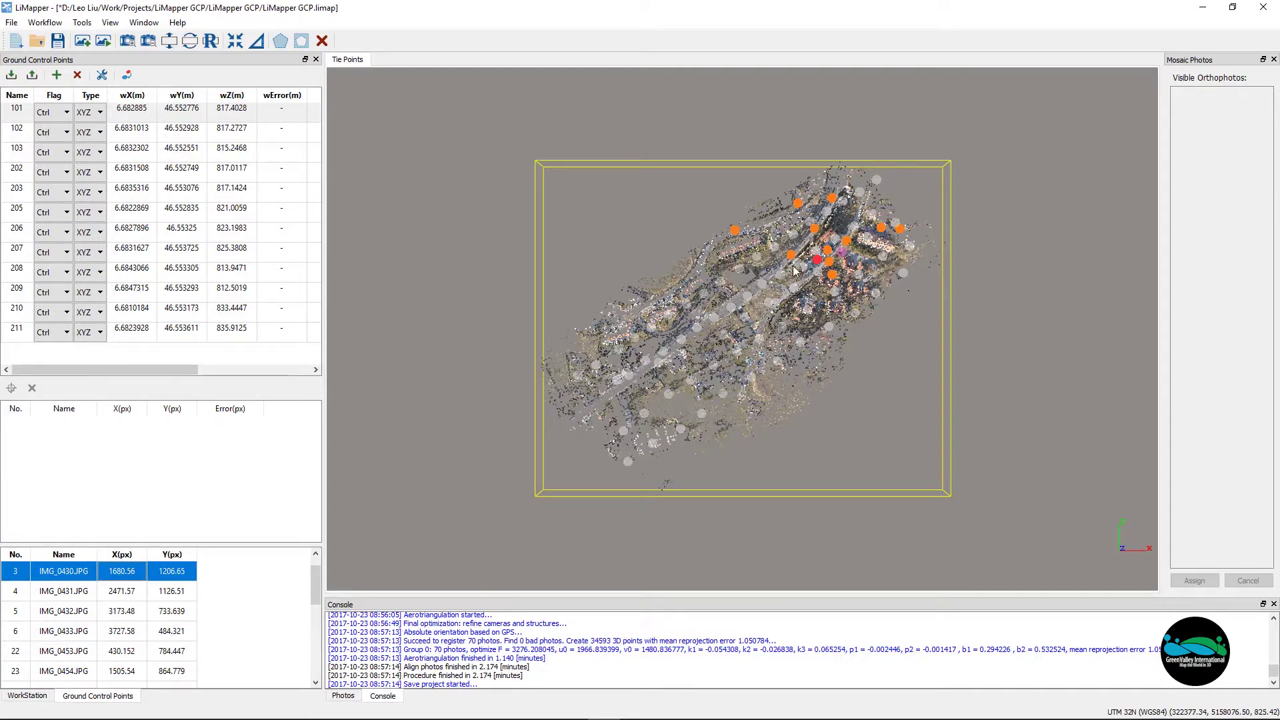
# Step: Open IMG_0430.JPG at point 101 and bring up the gcp_101.png reference picture
pyautogui.doubleClick(111, 573)
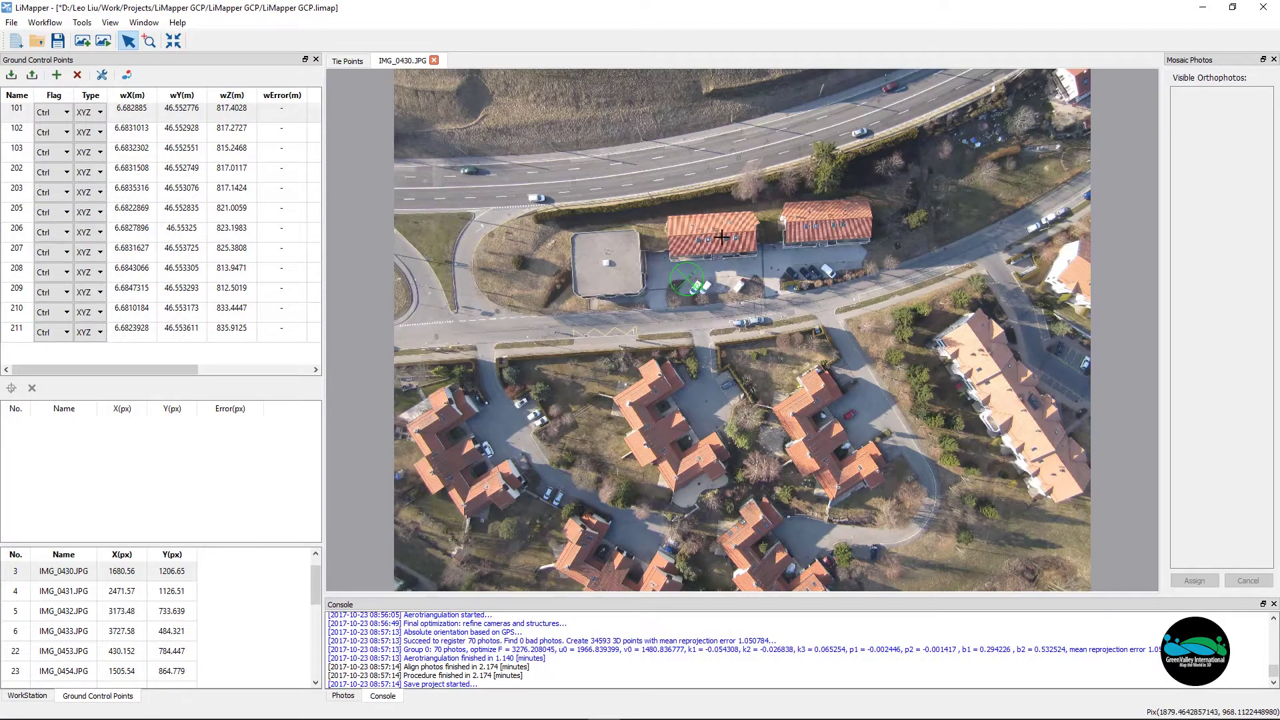
pyautogui.scroll(2, 689, 280)
pyautogui.scroll(1, 689, 281)
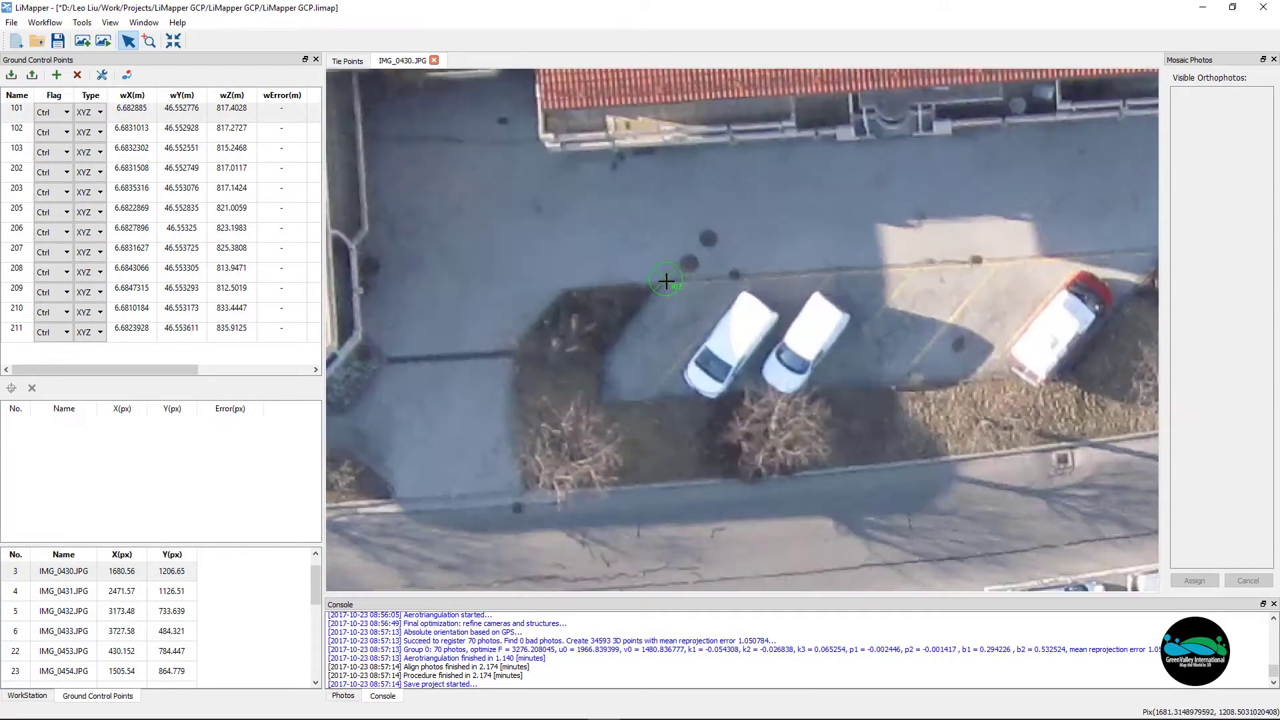
pyautogui.scroll(1, 689, 278)
pyautogui.scroll(1, 694, 261)
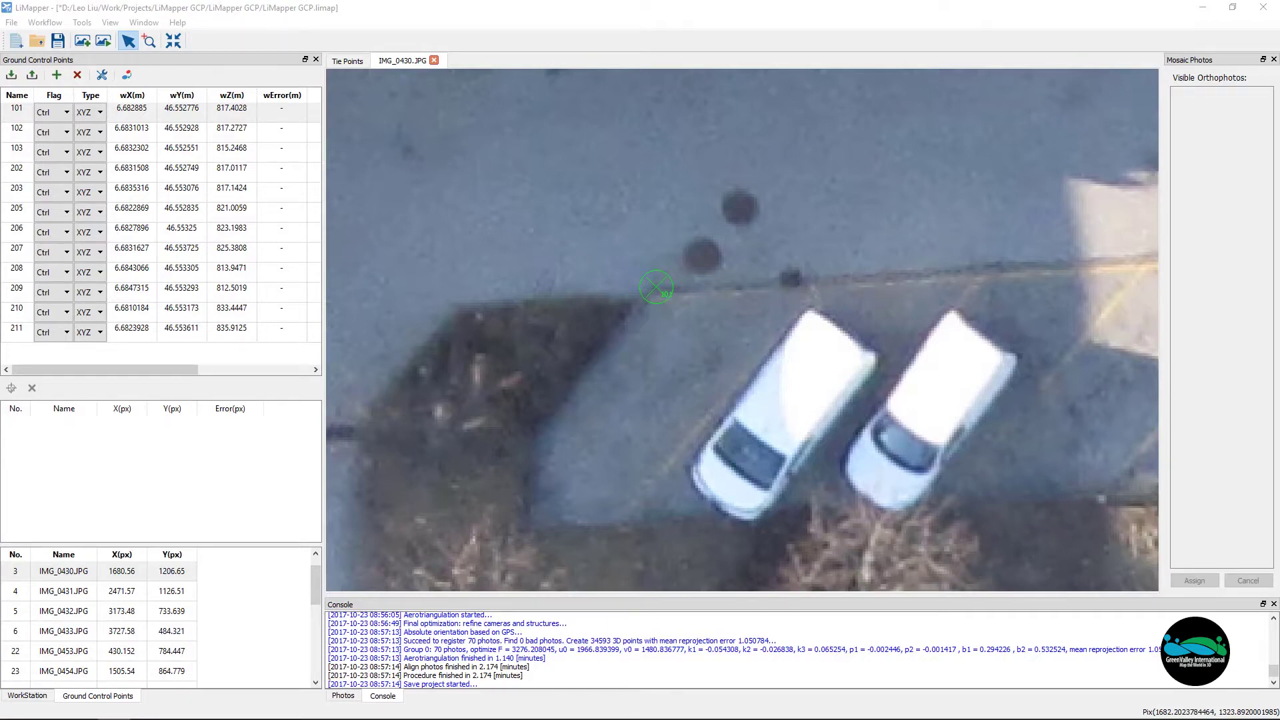
pyautogui.hotkey('alt', 'Tab')
pyautogui.moveTo(697, 81); pyautogui.dragTo(739, 68)
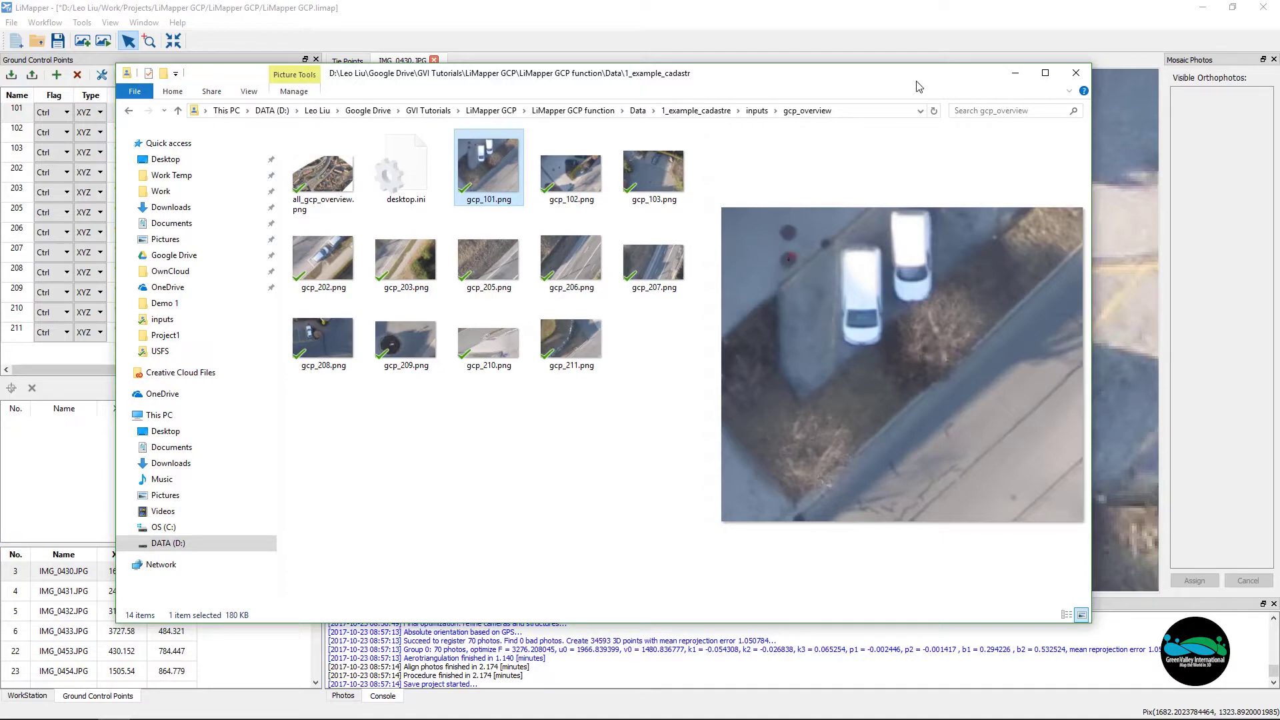
# Step: Minimize the reference pictures window so photo IMG_0430 shows again
pyautogui.click(1015, 74)
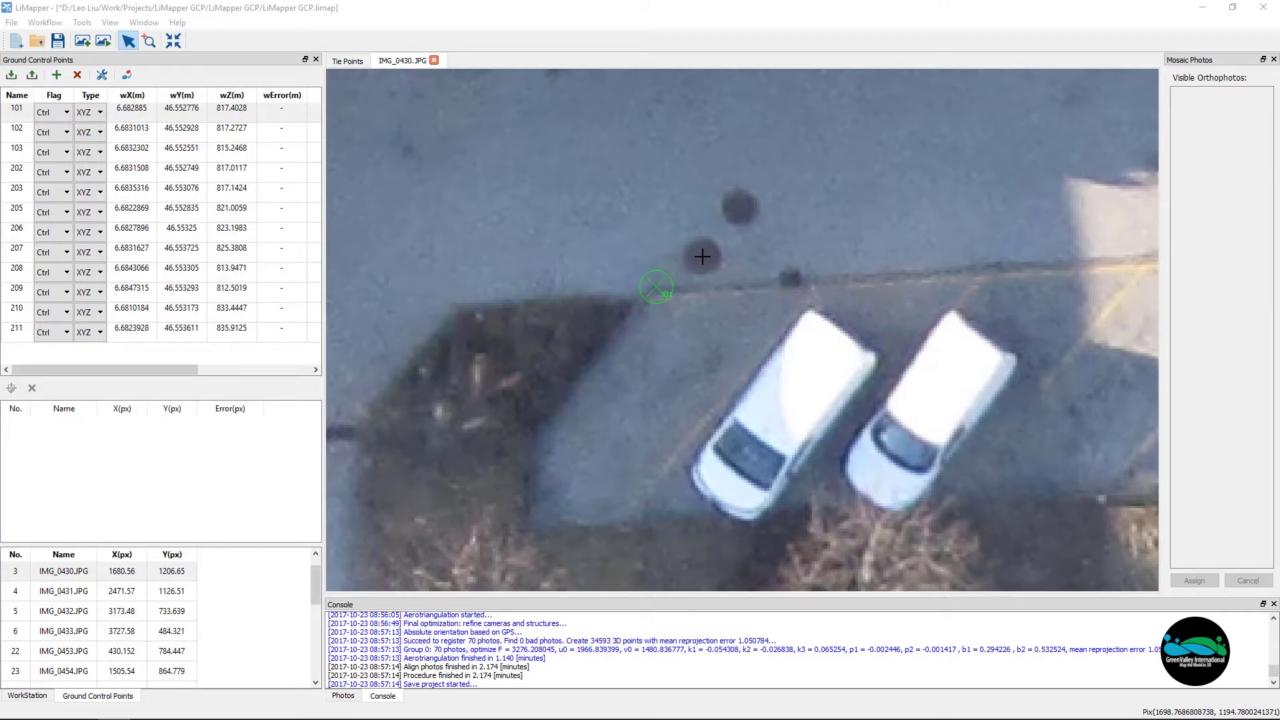
# Step: Mark control point 101 on IMG_0430, add that measurement, and open IMG_0429
pyautogui.click(703, 257)
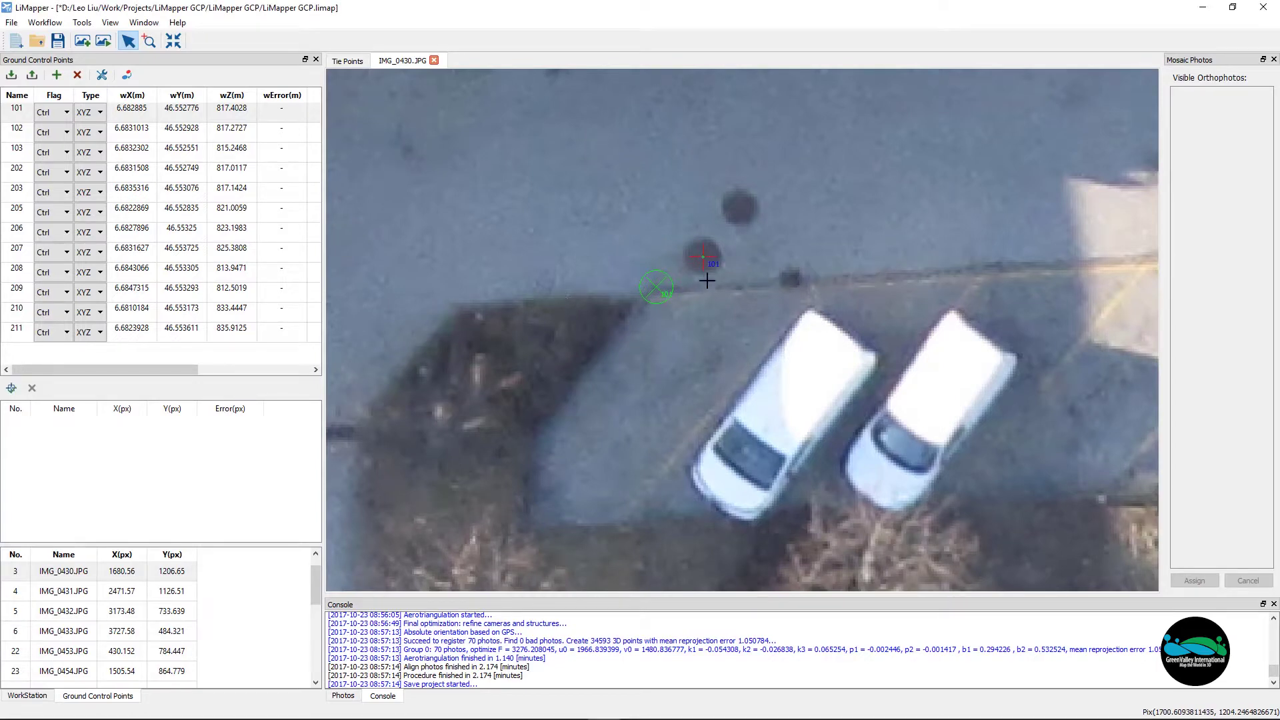
pyautogui.click(13, 389)
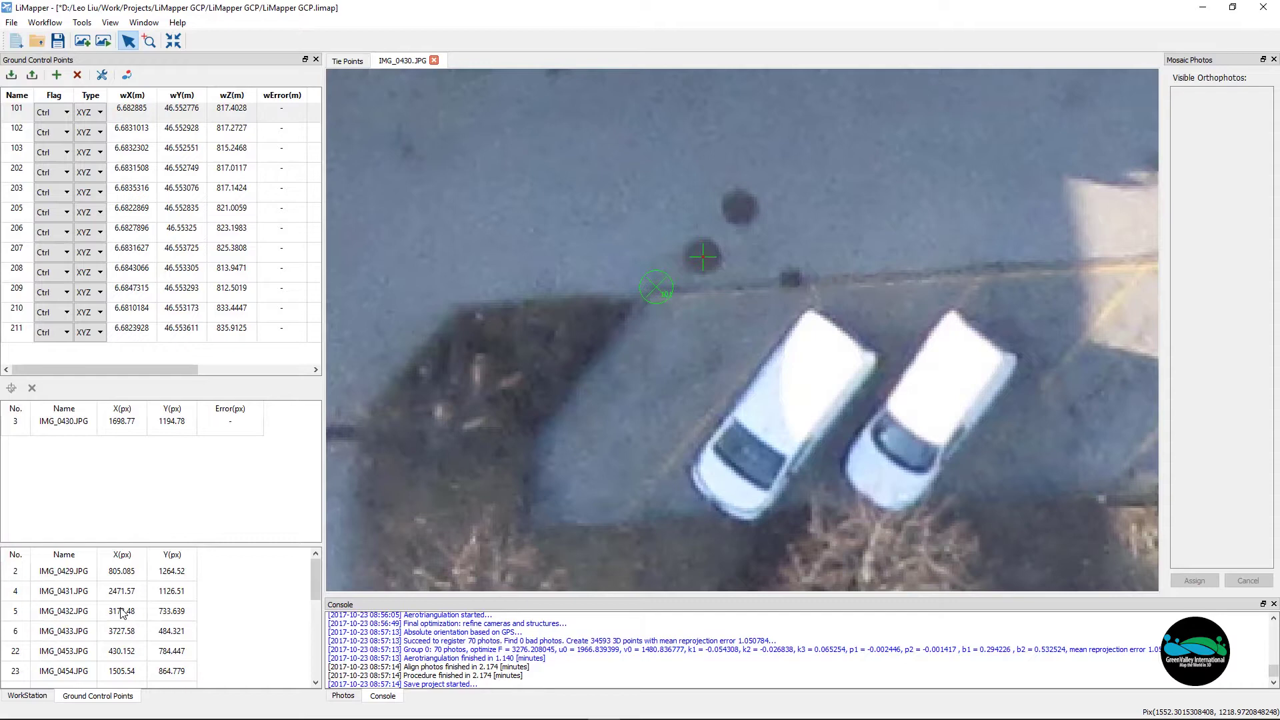
pyautogui.click(75, 580)
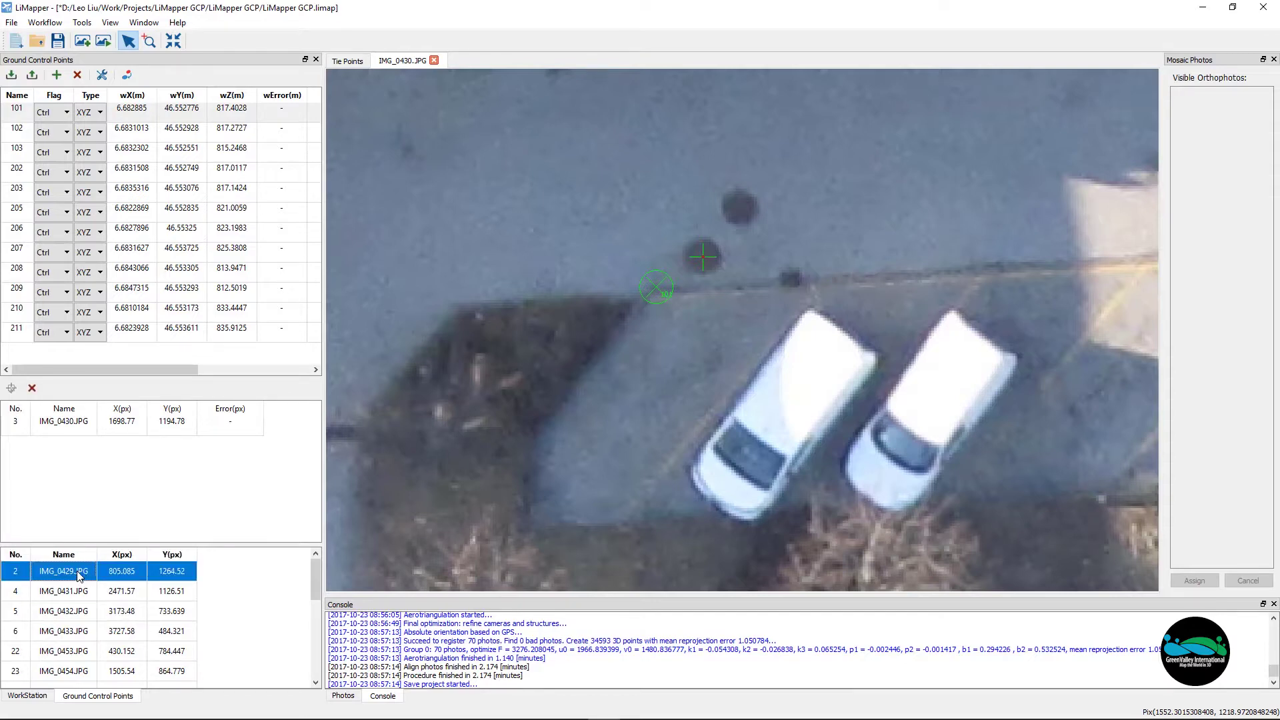
pyautogui.doubleClick(78, 577)
pyautogui.scroll(2, 482, 252)
pyautogui.scroll(2, 482, 252)
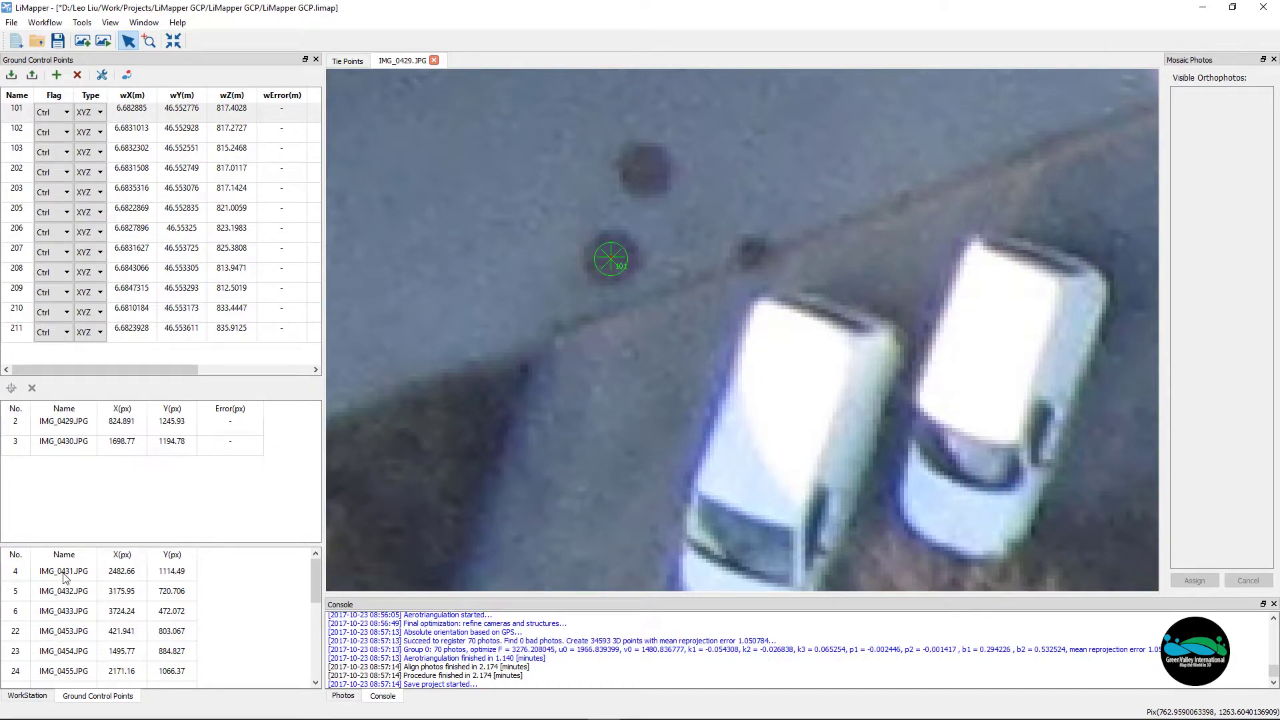
# Step: Add IMG_0431's measurement for point 101 and check IMG_0432, IMG_0453 and IMG_0454
pyautogui.doubleClick(65, 575)
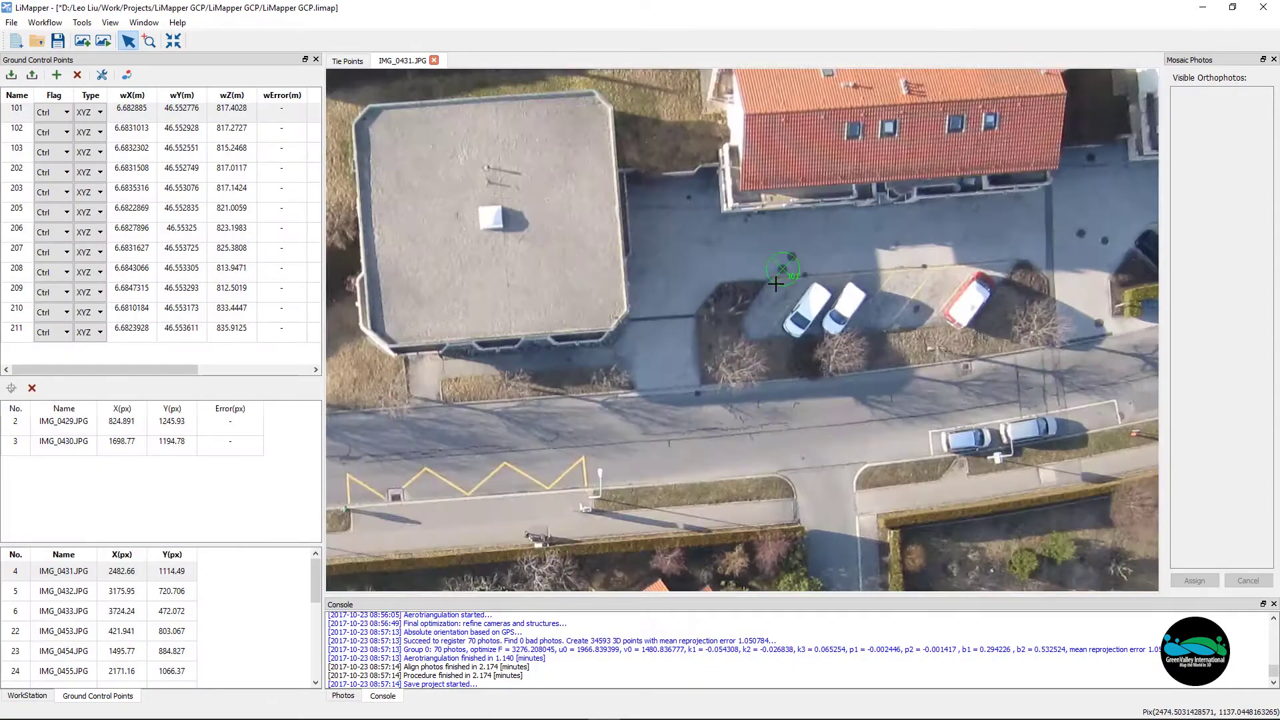
pyautogui.scroll(2, 776, 284)
pyautogui.scroll(2, 778, 262)
pyautogui.scroll(2, 800, 267)
pyautogui.scroll(2, 809, 271)
pyautogui.scroll(2, 809, 270)
pyautogui.scroll(1, 812, 271)
pyautogui.scroll(1, 820, 270)
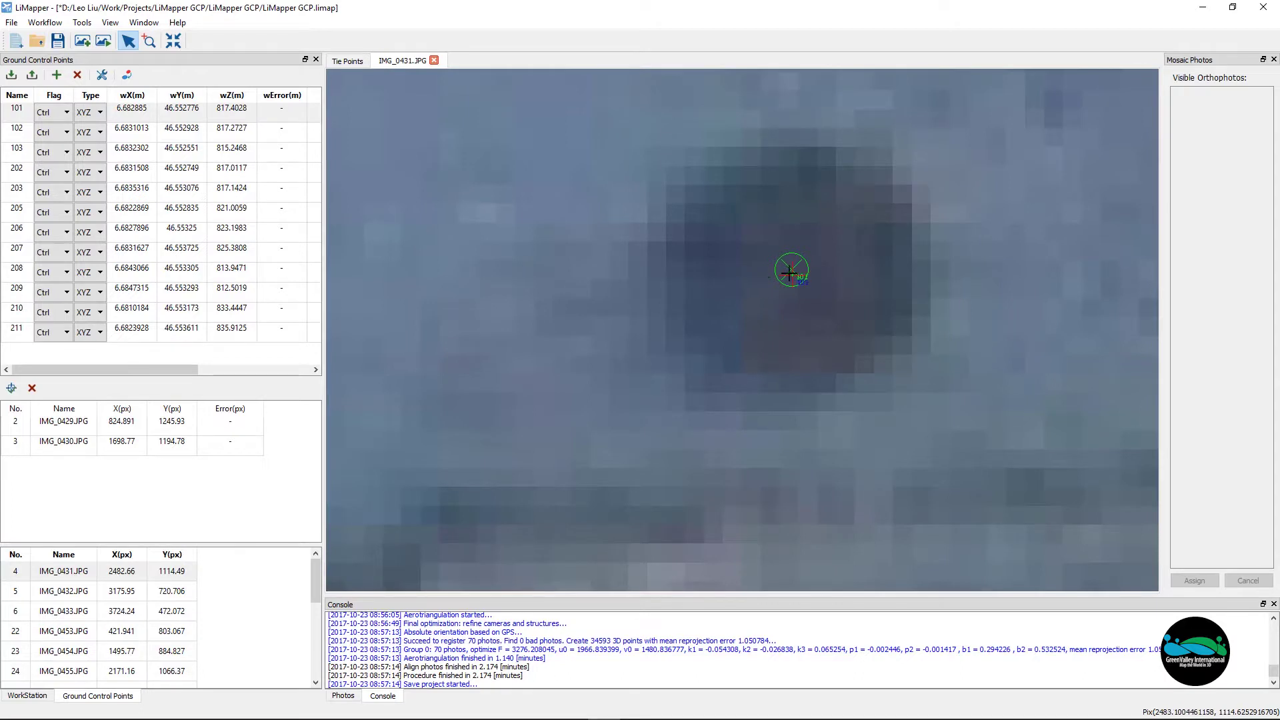
pyautogui.click(11, 387)
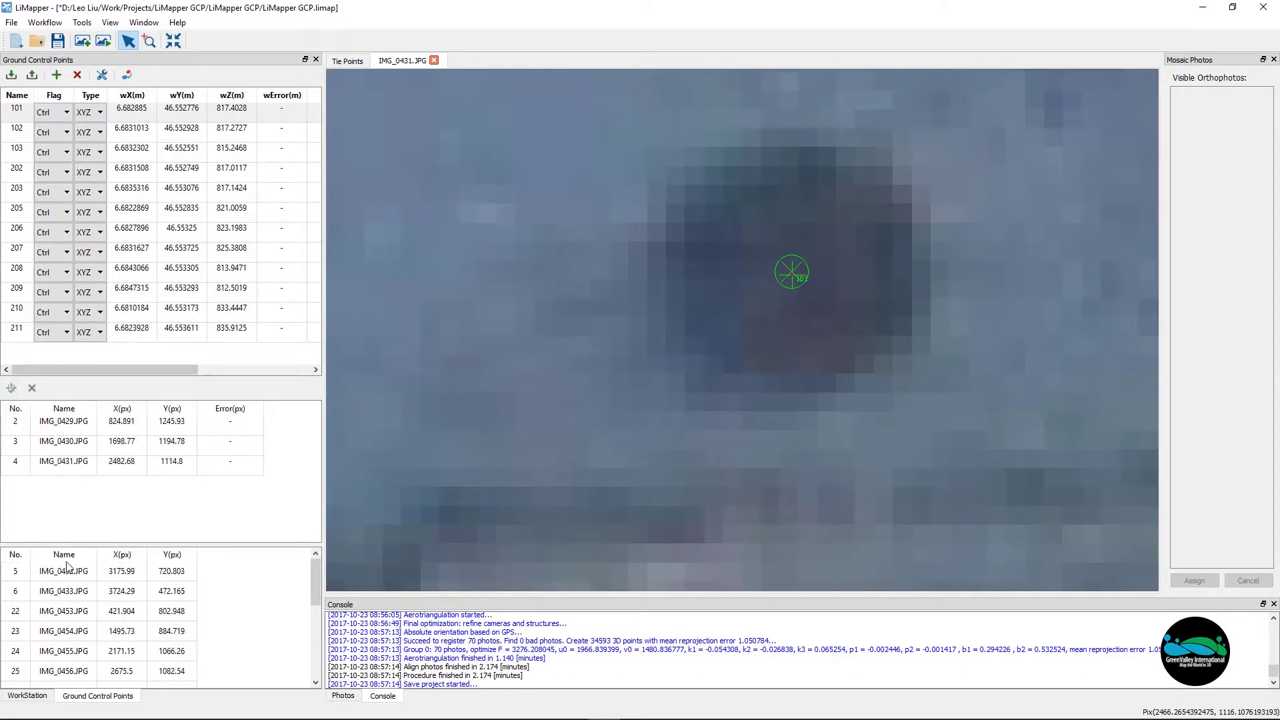
pyautogui.click(64, 571)
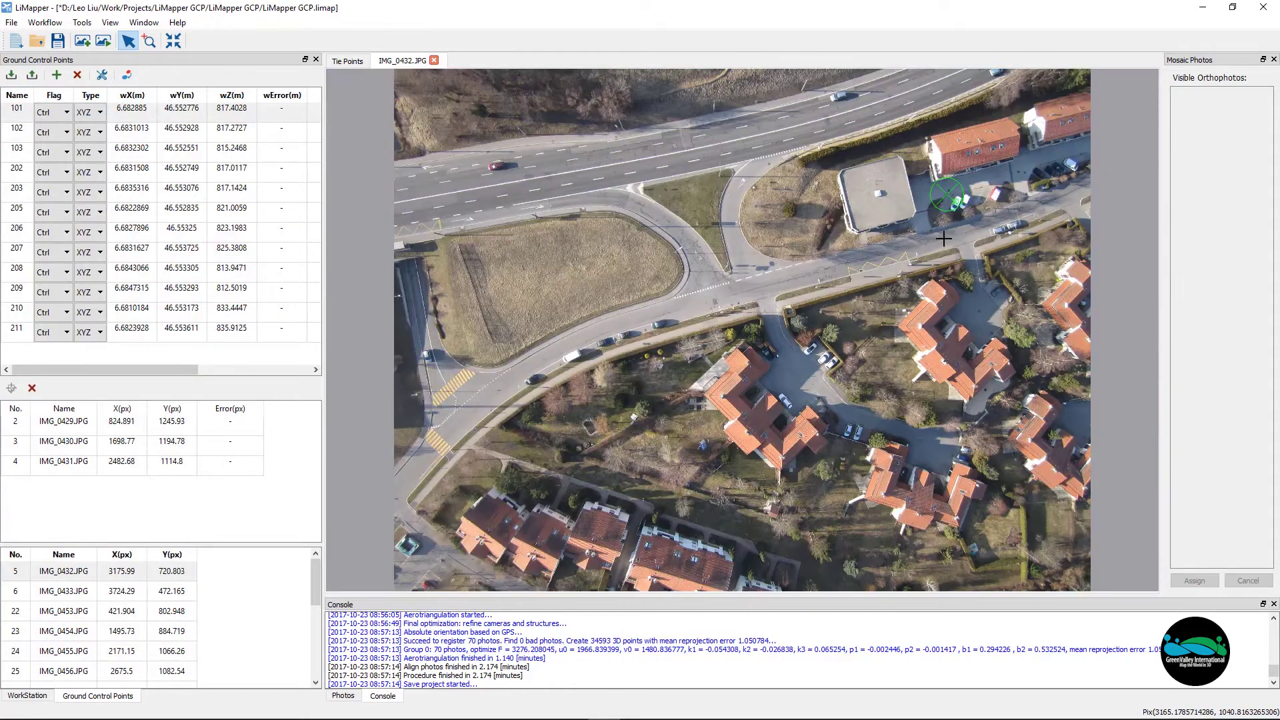
pyautogui.scroll(5, 978, 160)
pyautogui.scroll(2, 877, 166)
pyautogui.scroll(2, 878, 167)
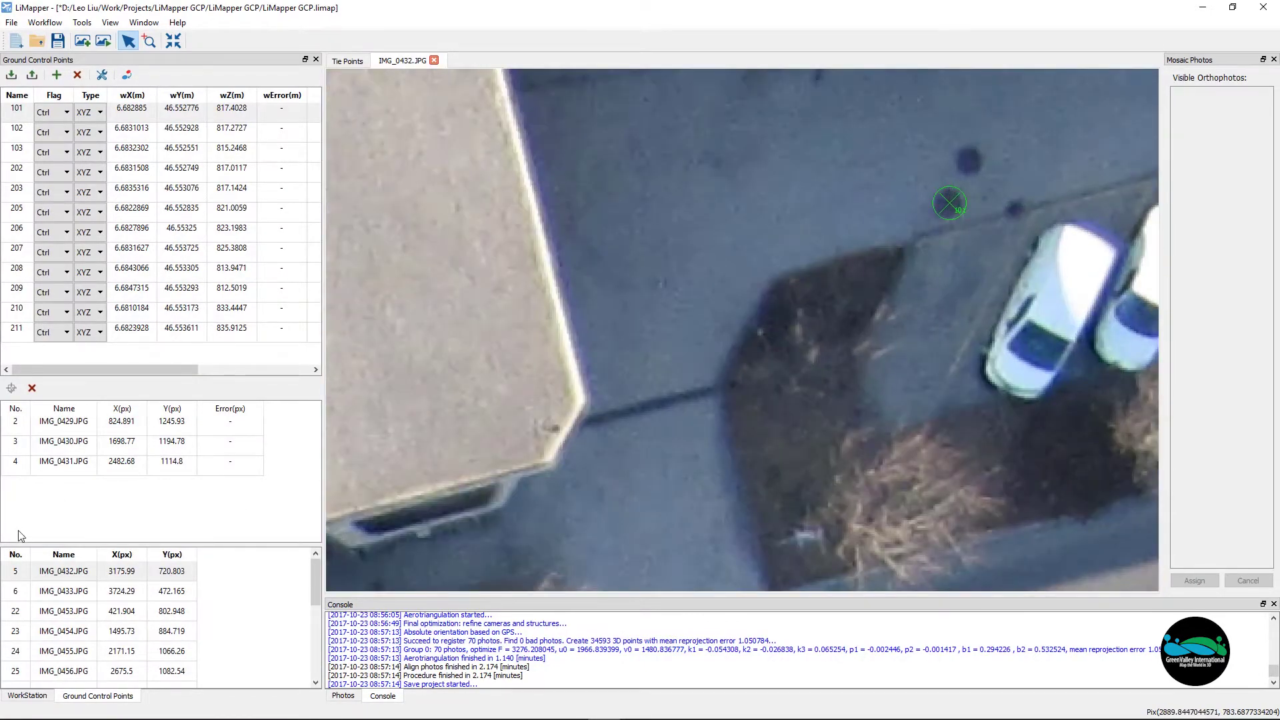
pyautogui.click(62, 611)
pyautogui.scroll(2, 375, 193)
pyautogui.scroll(1, 376, 192)
pyautogui.scroll(2, 375, 192)
pyautogui.scroll(2, 375, 192)
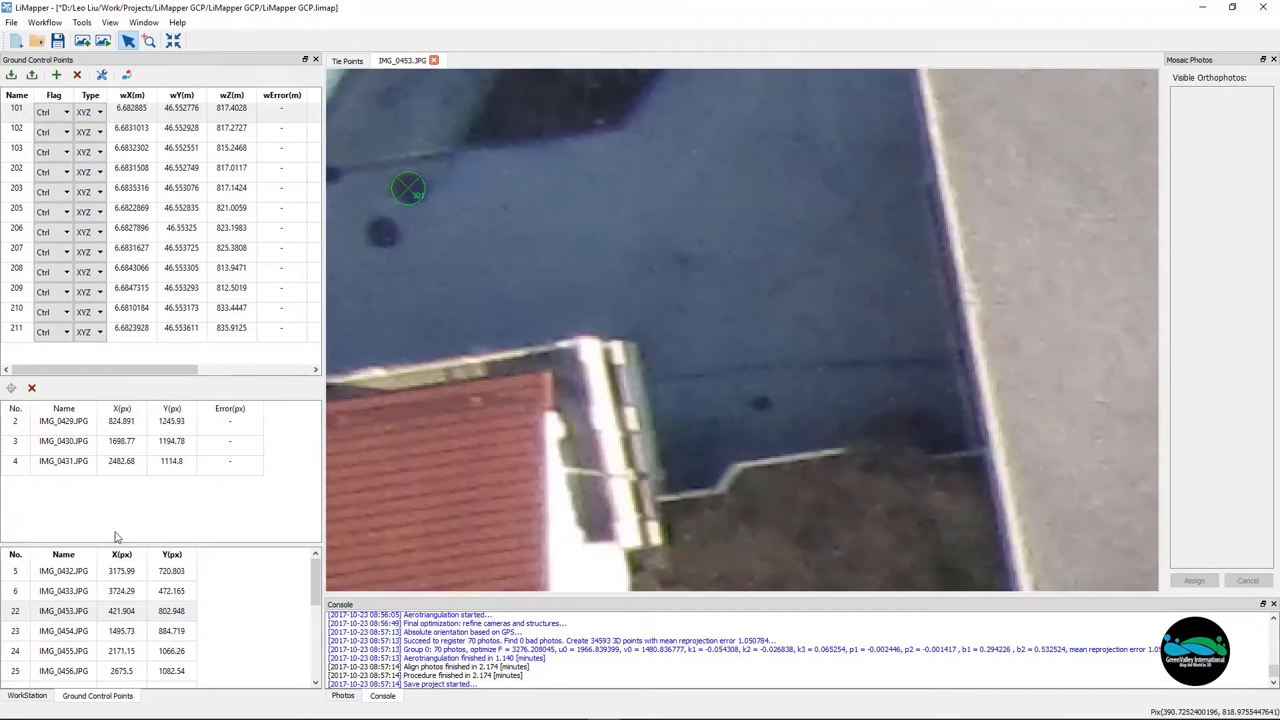
pyautogui.click(20, 632)
pyautogui.scroll(2, 688, 227)
pyautogui.scroll(2, 687, 227)
pyautogui.scroll(1, 686, 226)
pyautogui.scroll(1, 674, 195)
pyautogui.scroll(1, 661, 190)
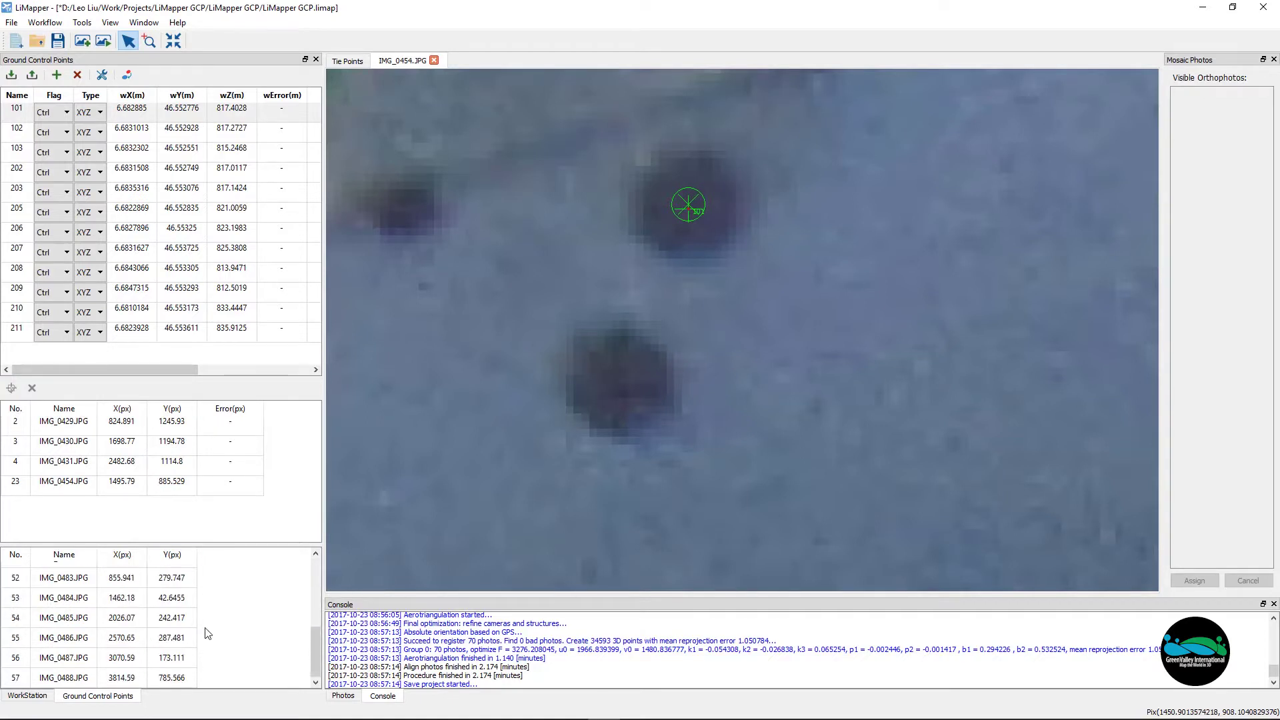
pyautogui.scroll(5, 207, 634)
pyautogui.scroll(5, 209, 632)
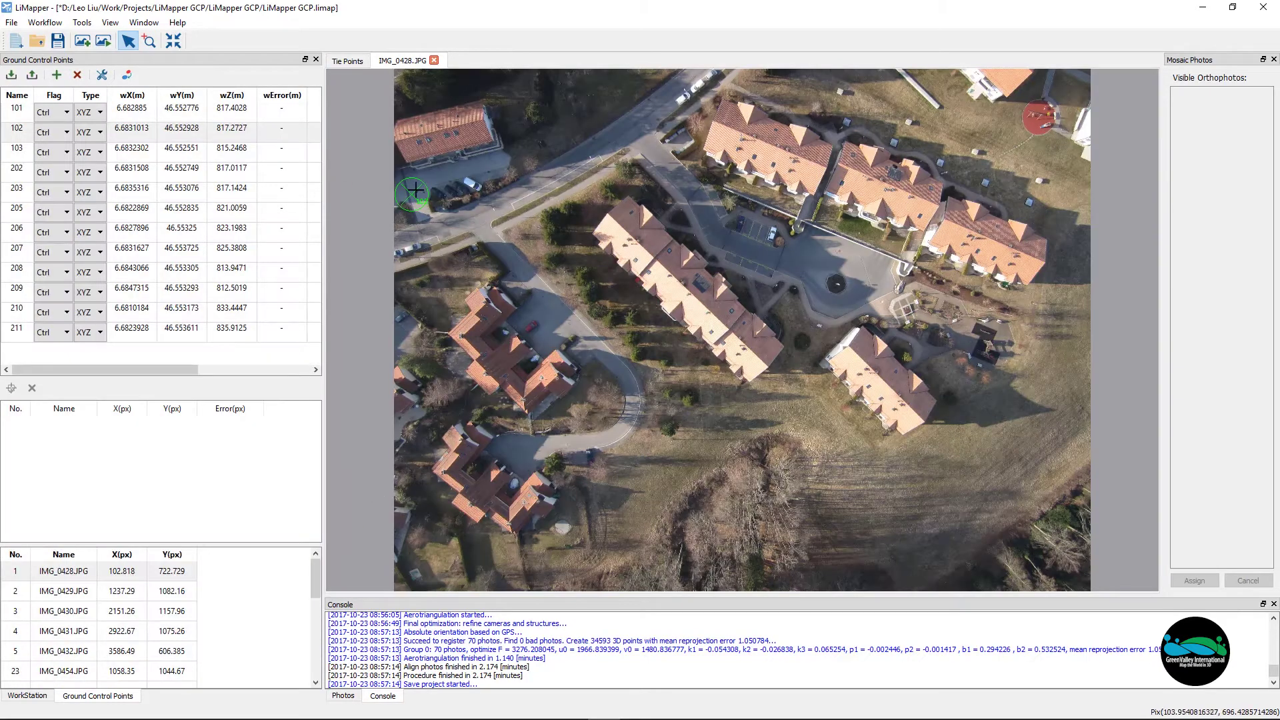
pyautogui.scroll(3, 415, 191)
pyautogui.scroll(2, 415, 192)
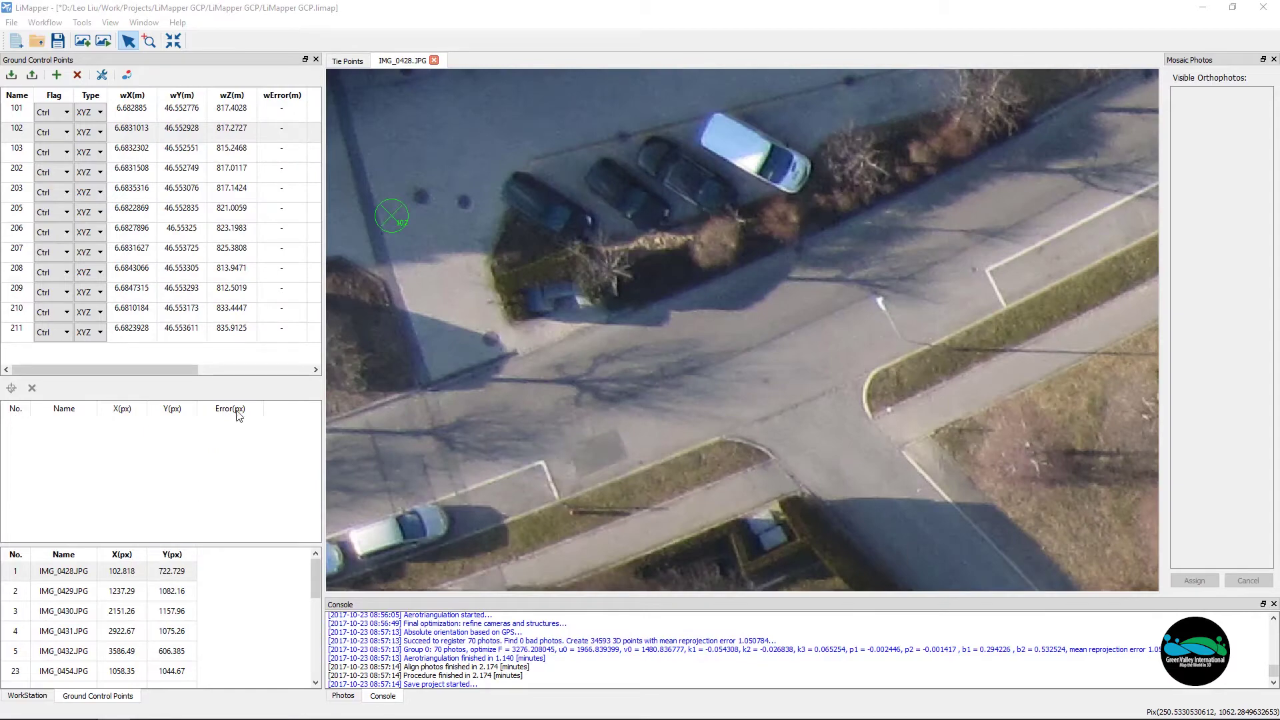
# Step: Measure control point 102 on IMG_0430 and IMG_0428, then select point 103
pyautogui.click(108, 616)
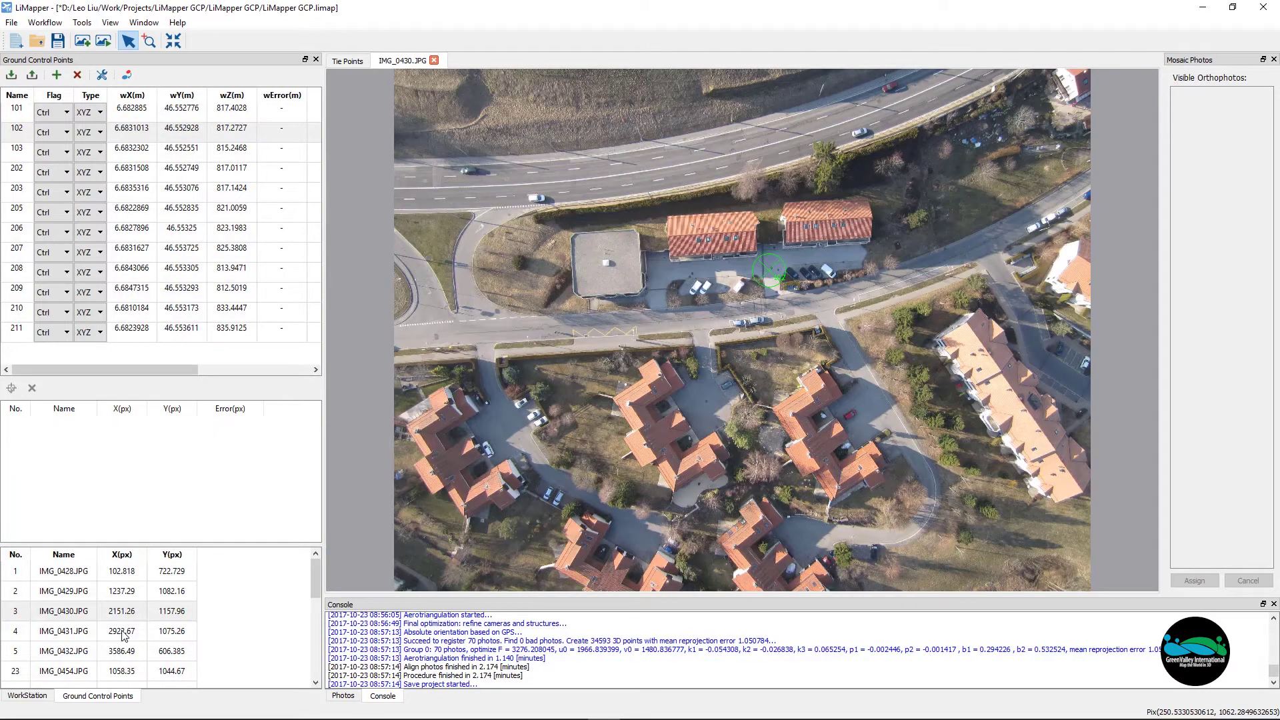
pyautogui.scroll(2, 668, 283)
pyautogui.scroll(2, 668, 284)
pyautogui.scroll(1, 668, 283)
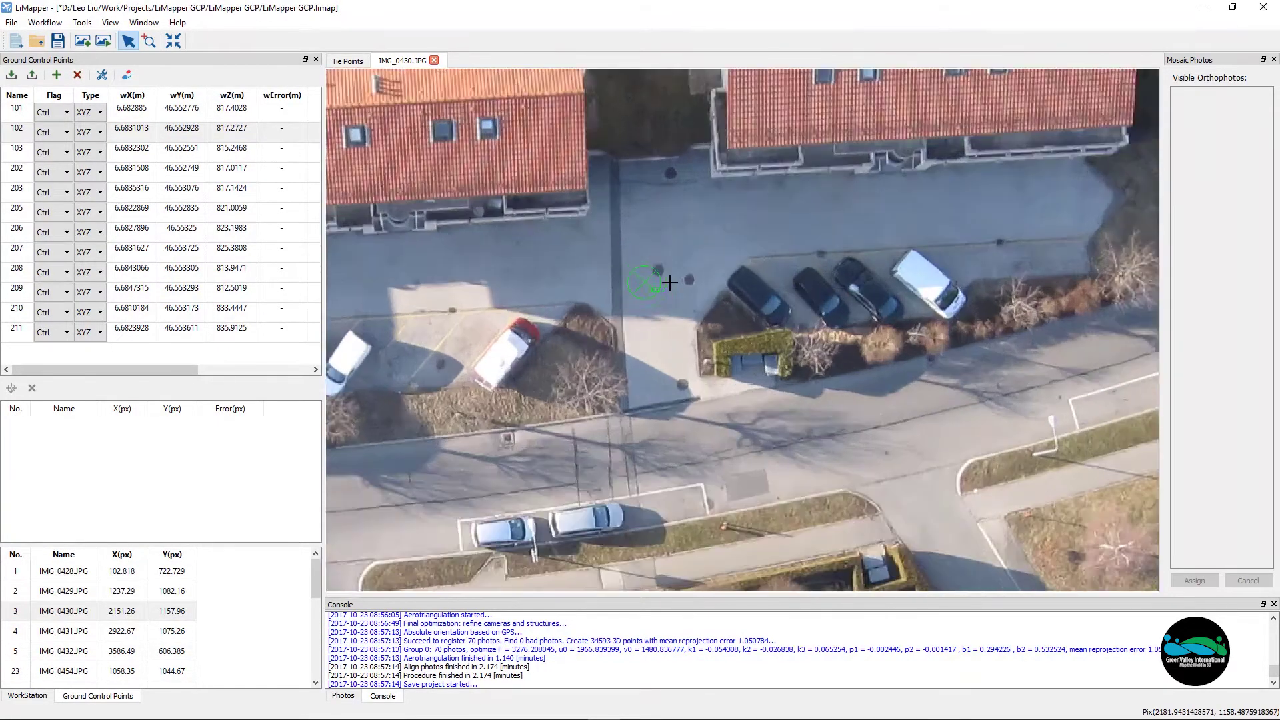
pyautogui.scroll(1, 668, 284)
pyautogui.scroll(1, 668, 283)
pyautogui.scroll(1, 669, 283)
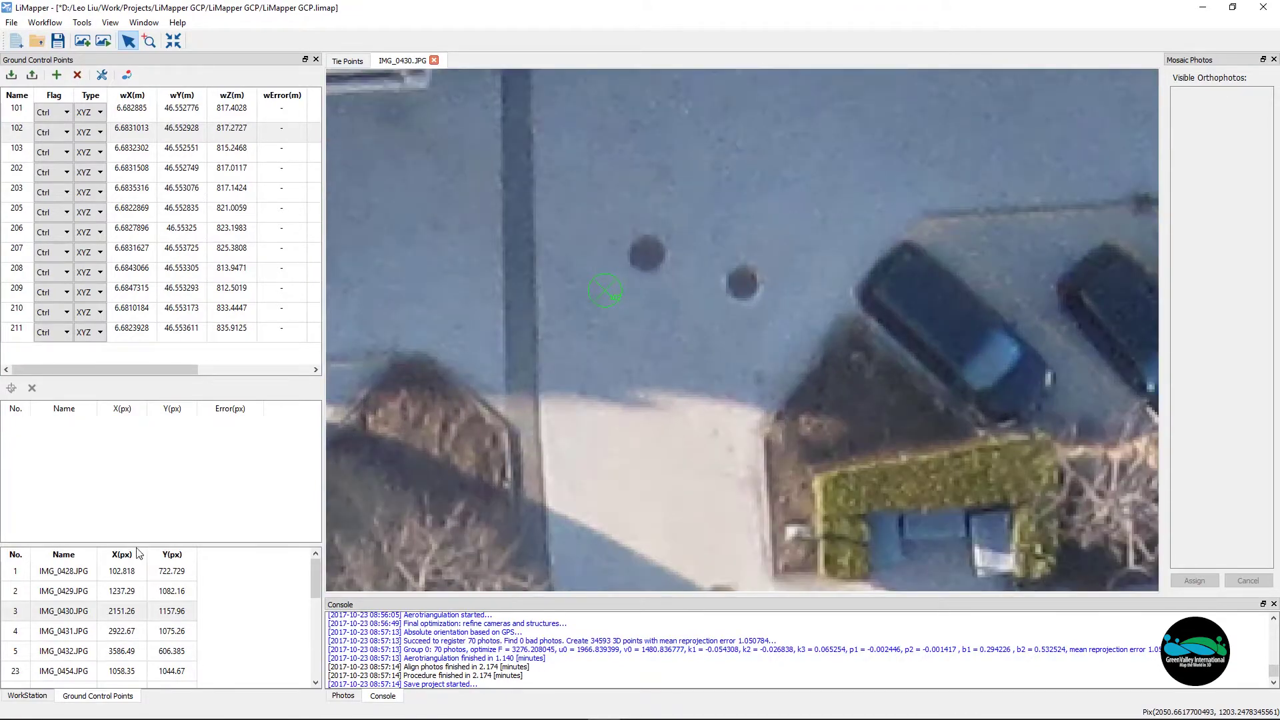
pyautogui.doubleClick(69, 573)
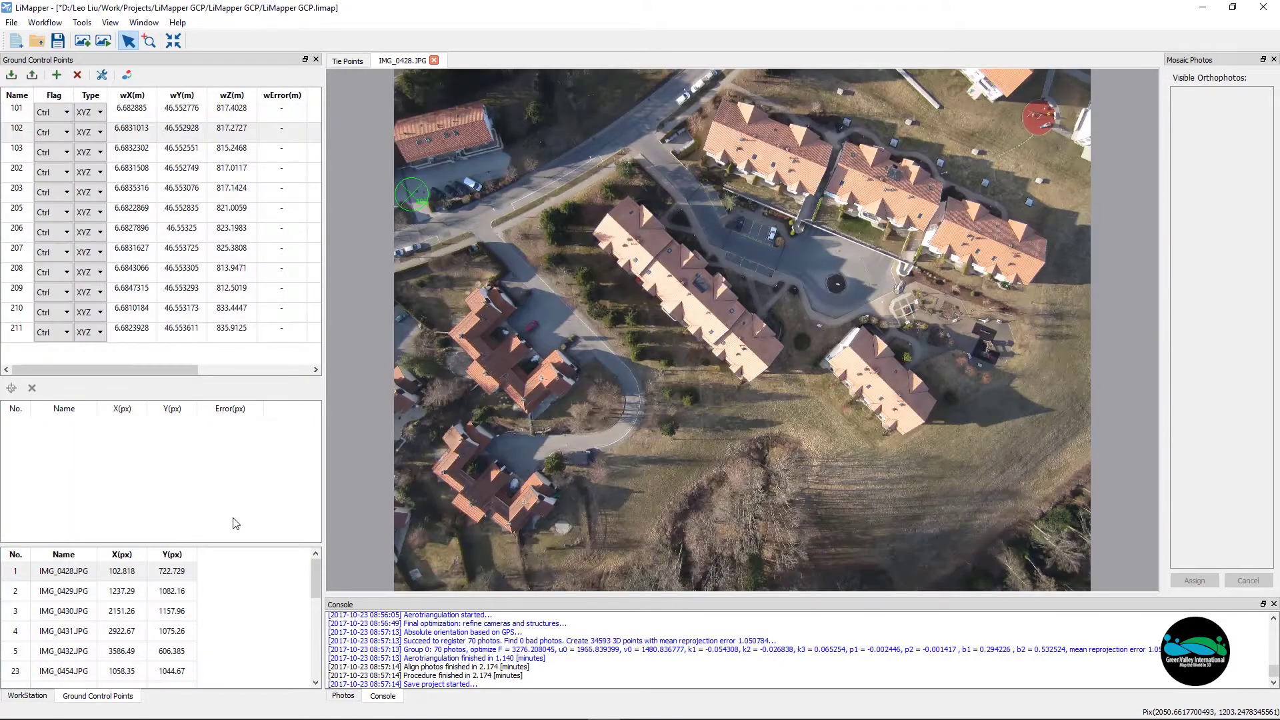
pyautogui.scroll(2, 404, 184)
pyautogui.scroll(1, 412, 215)
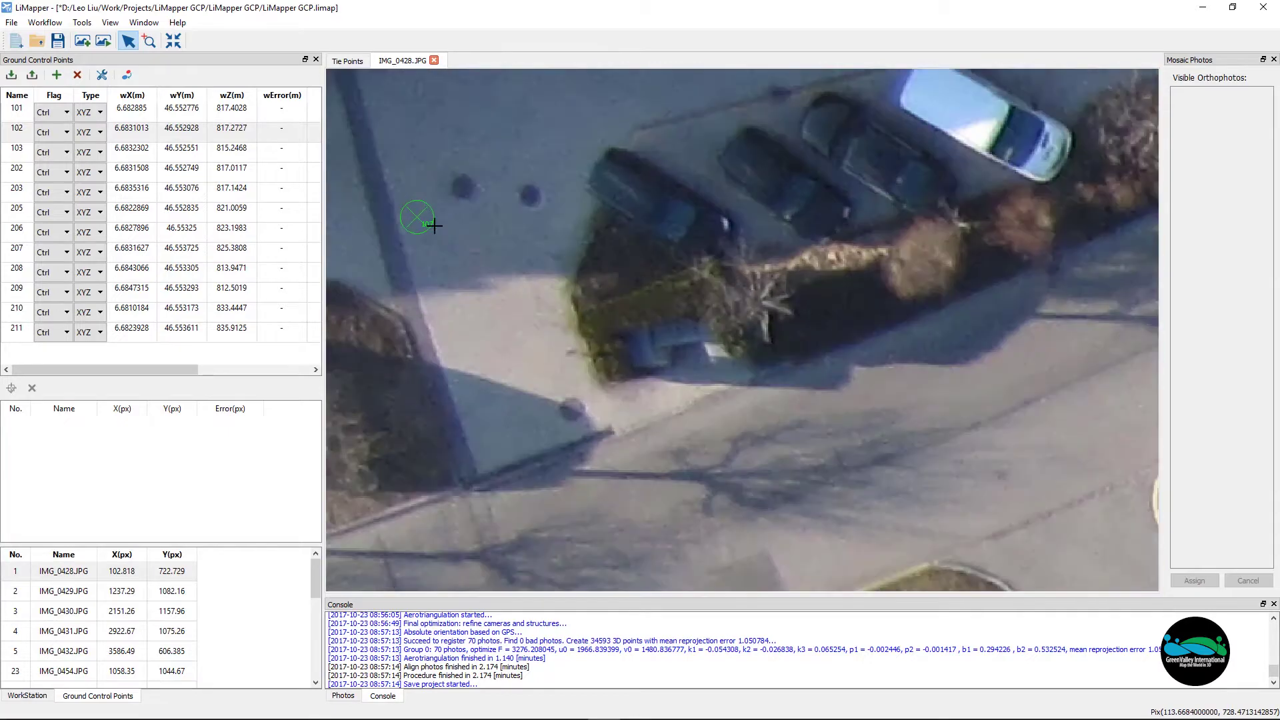
pyautogui.scroll(1, 420, 222)
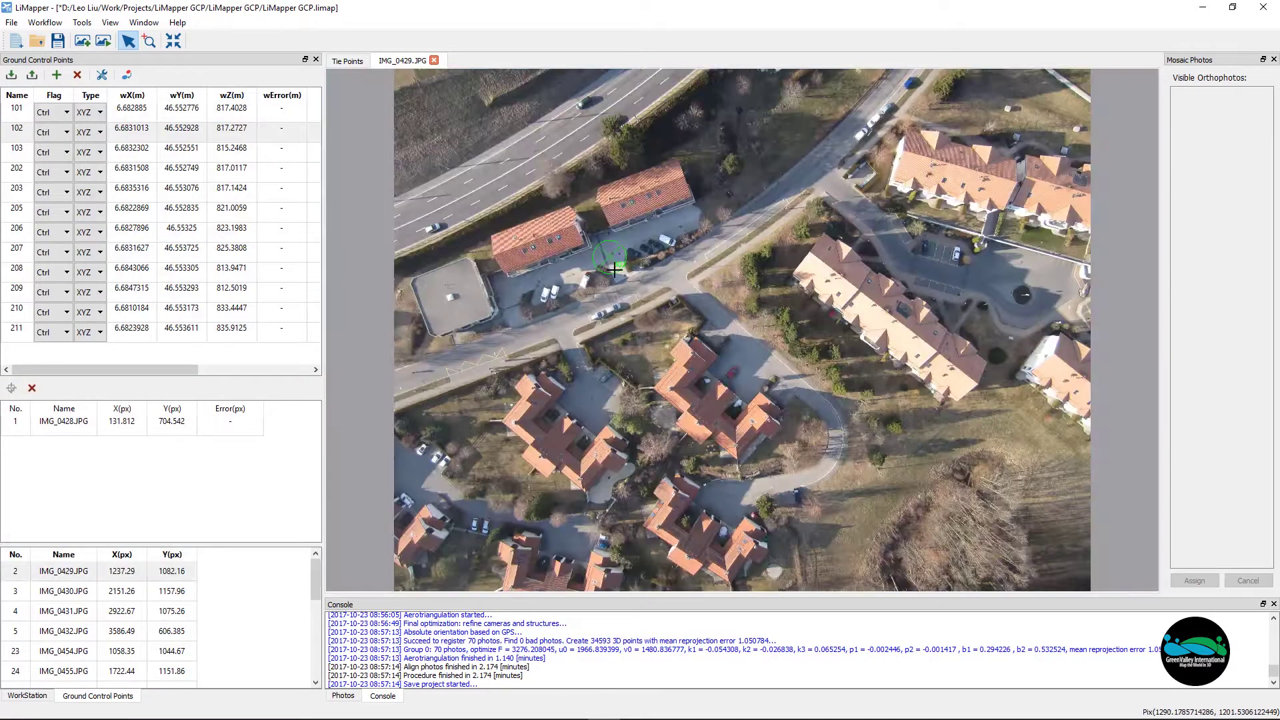
pyautogui.scroll(3, 610, 265)
pyautogui.scroll(2, 608, 258)
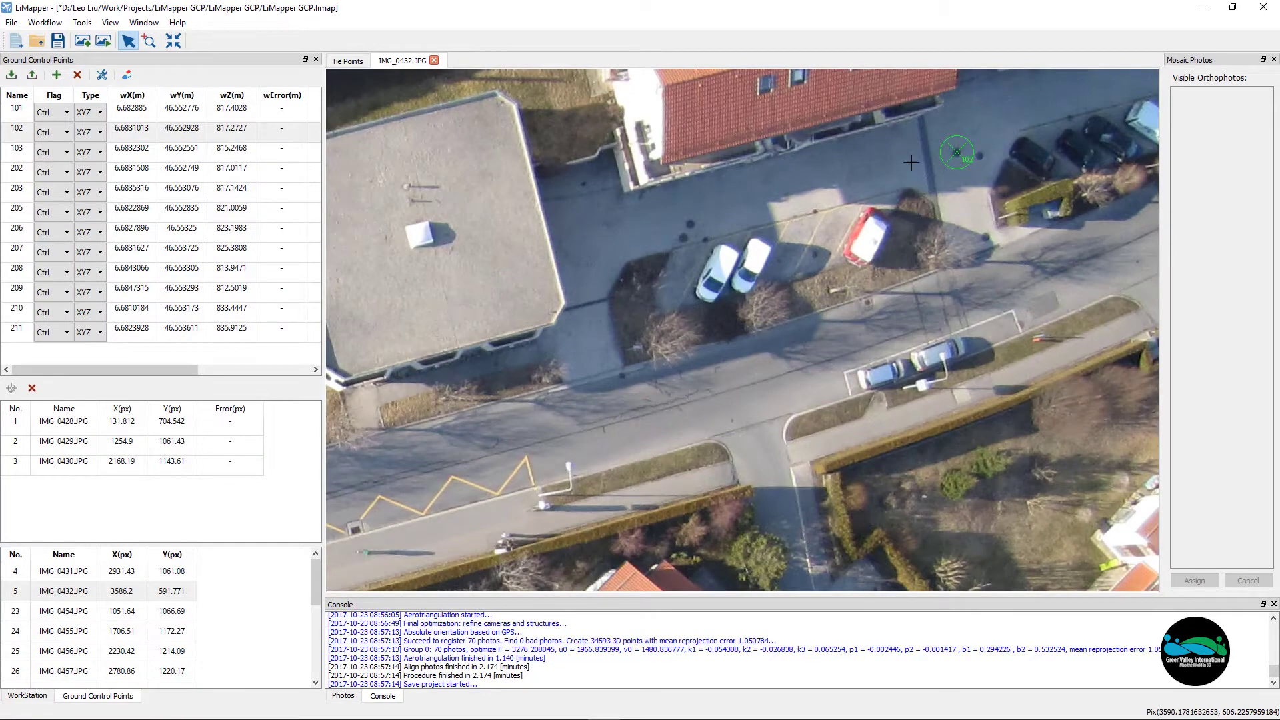
pyautogui.scroll(-2, 851, 187)
pyautogui.scroll(-1, 850, 188)
pyautogui.scroll(-1, 850, 187)
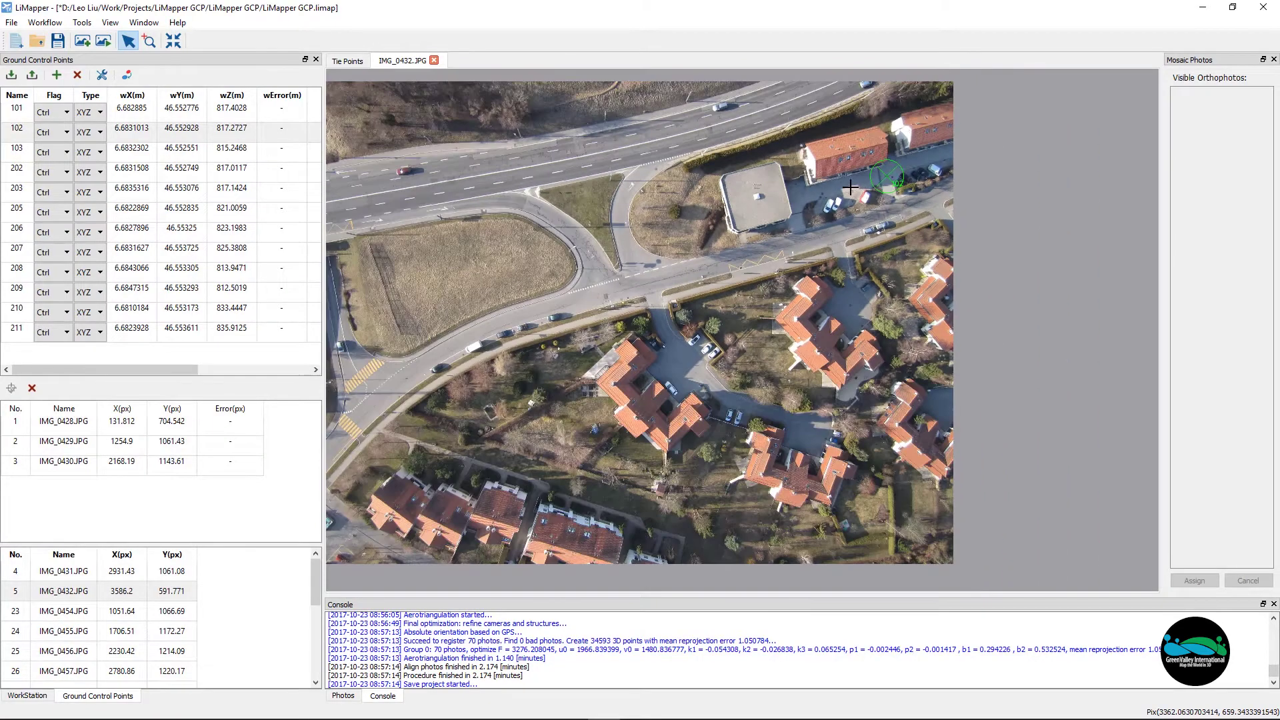
pyautogui.click(145, 150)
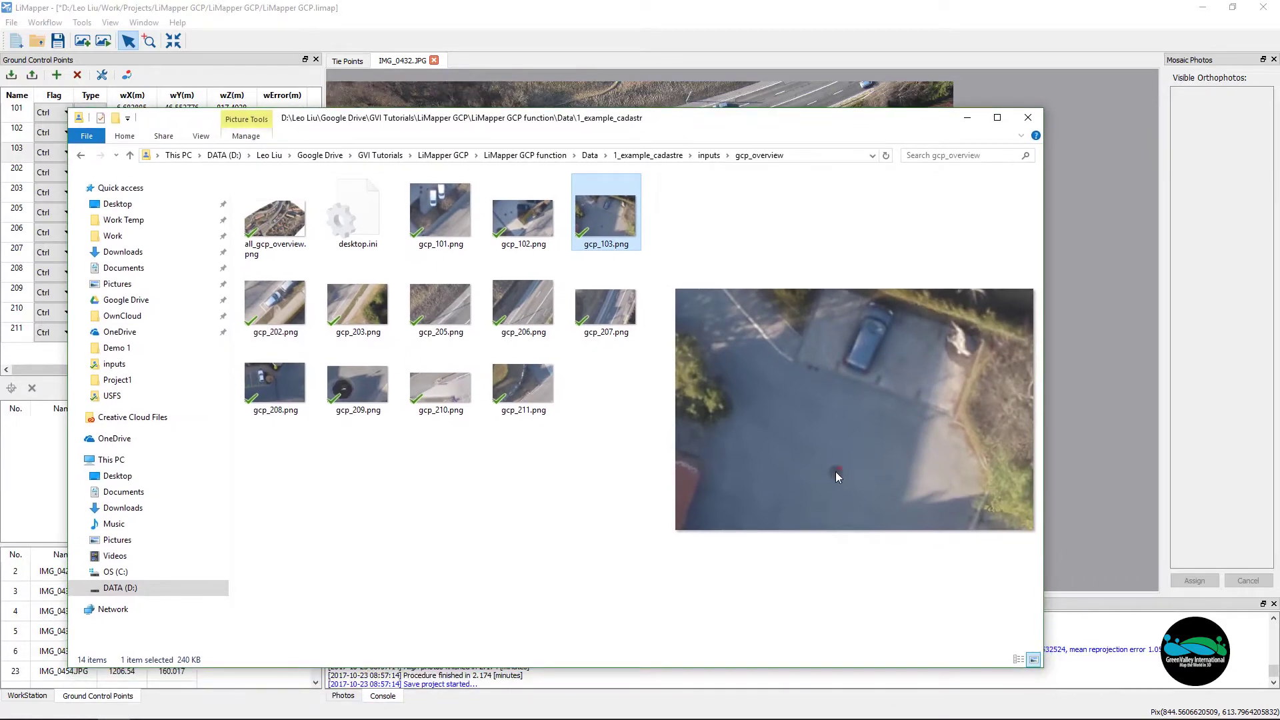
# Step: Hide the reference pictures and add the IMG_0429 measurement for point 103
pyautogui.press('super+Down')
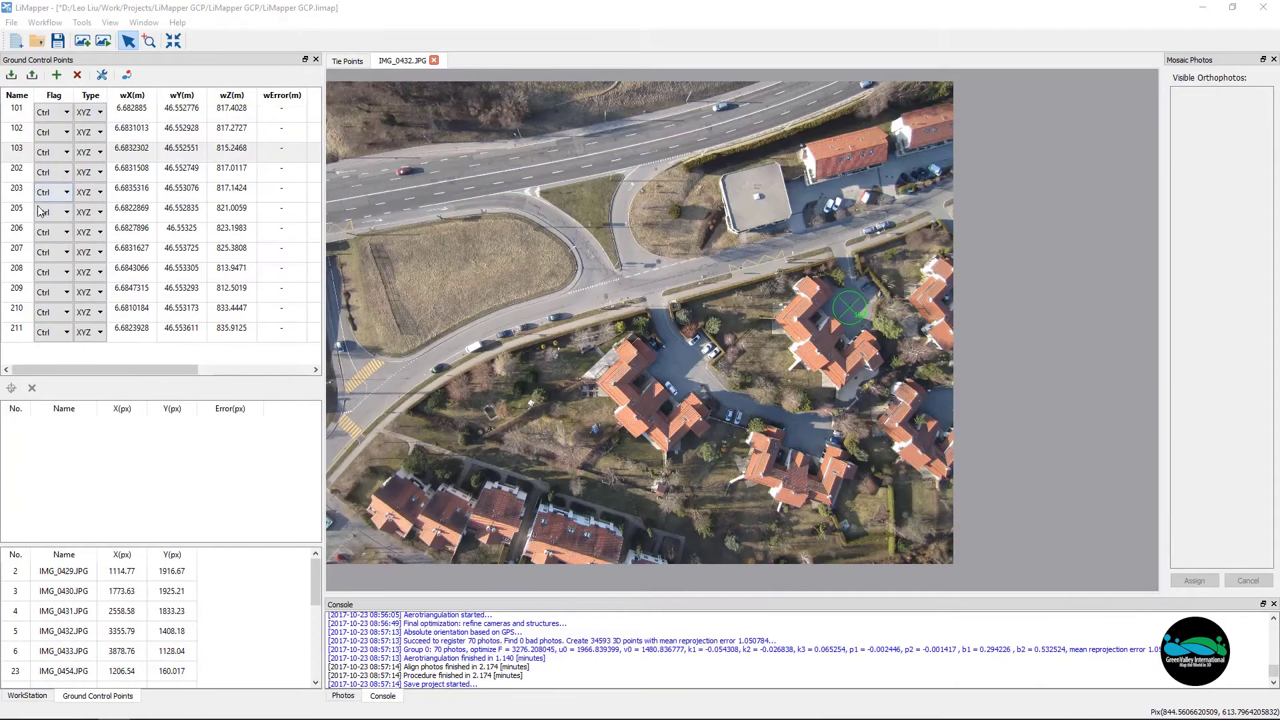
pyautogui.doubleClick(88, 572)
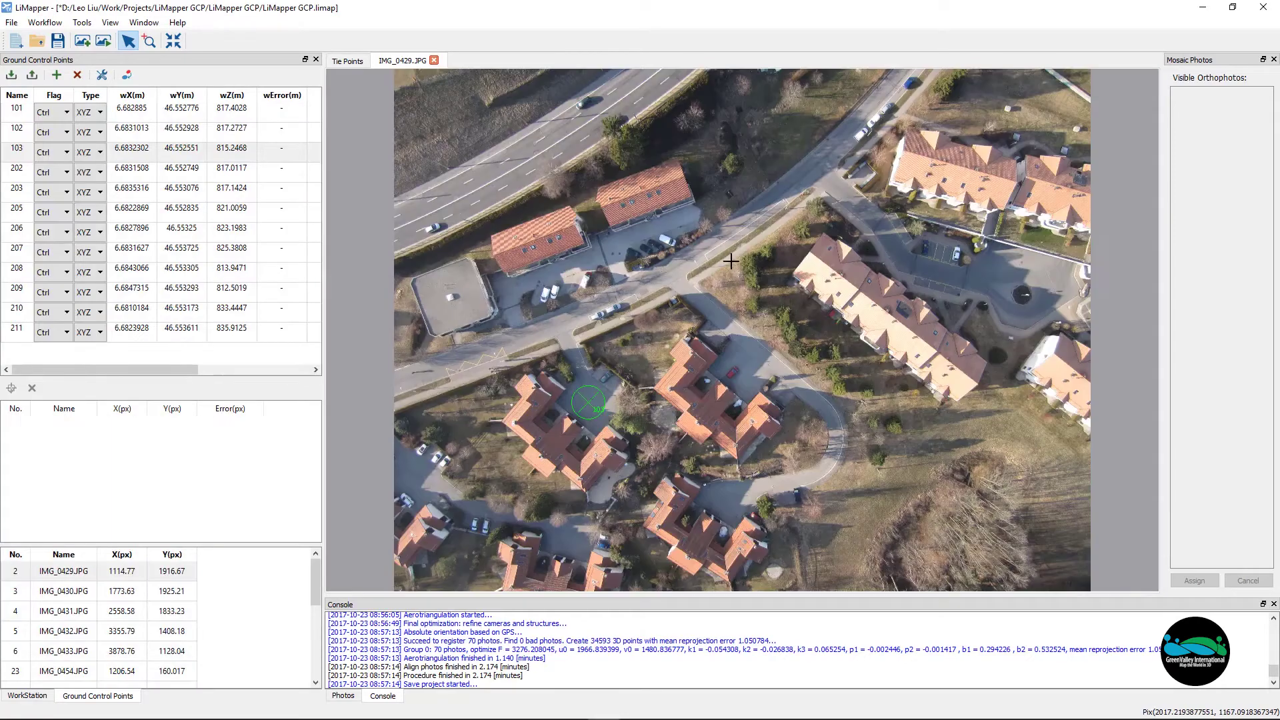
pyautogui.scroll(2, 711, 418)
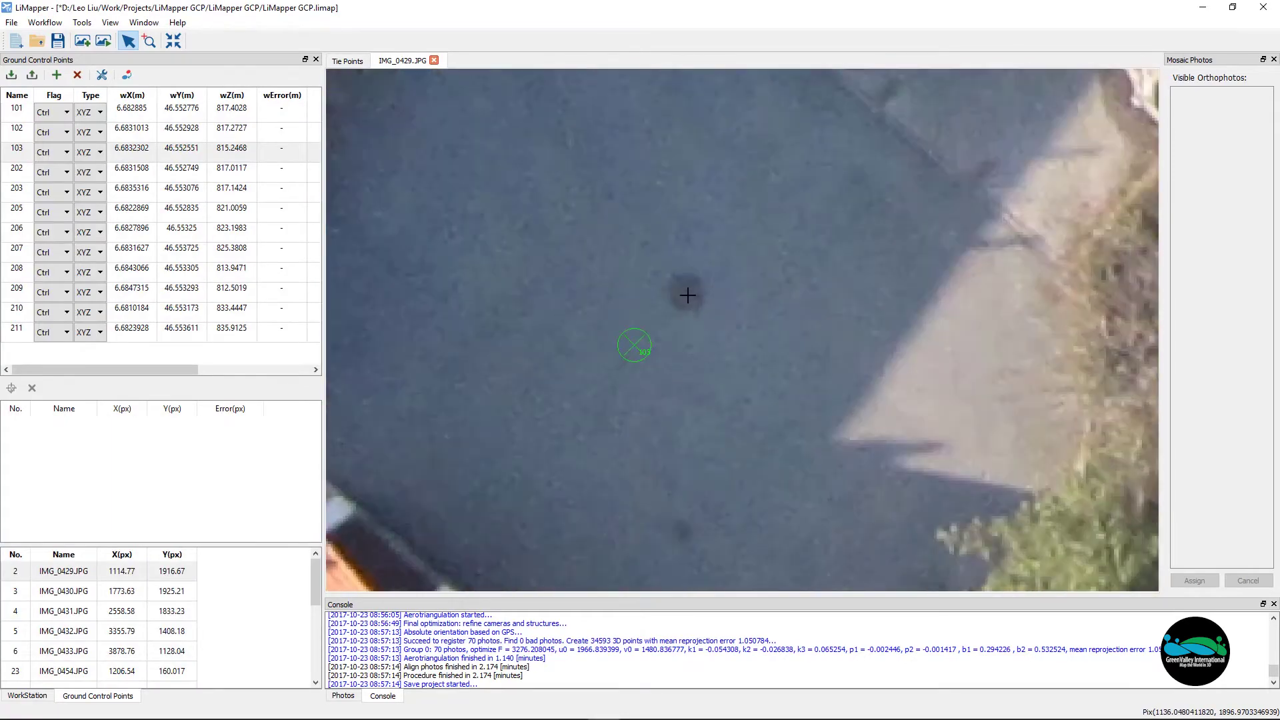
pyautogui.click(12, 388)
# Step: Mark point 103 on IMG_0430, check IMG_0431 and IMG_0432, then select point 202
pyautogui.doubleClick(64, 572)
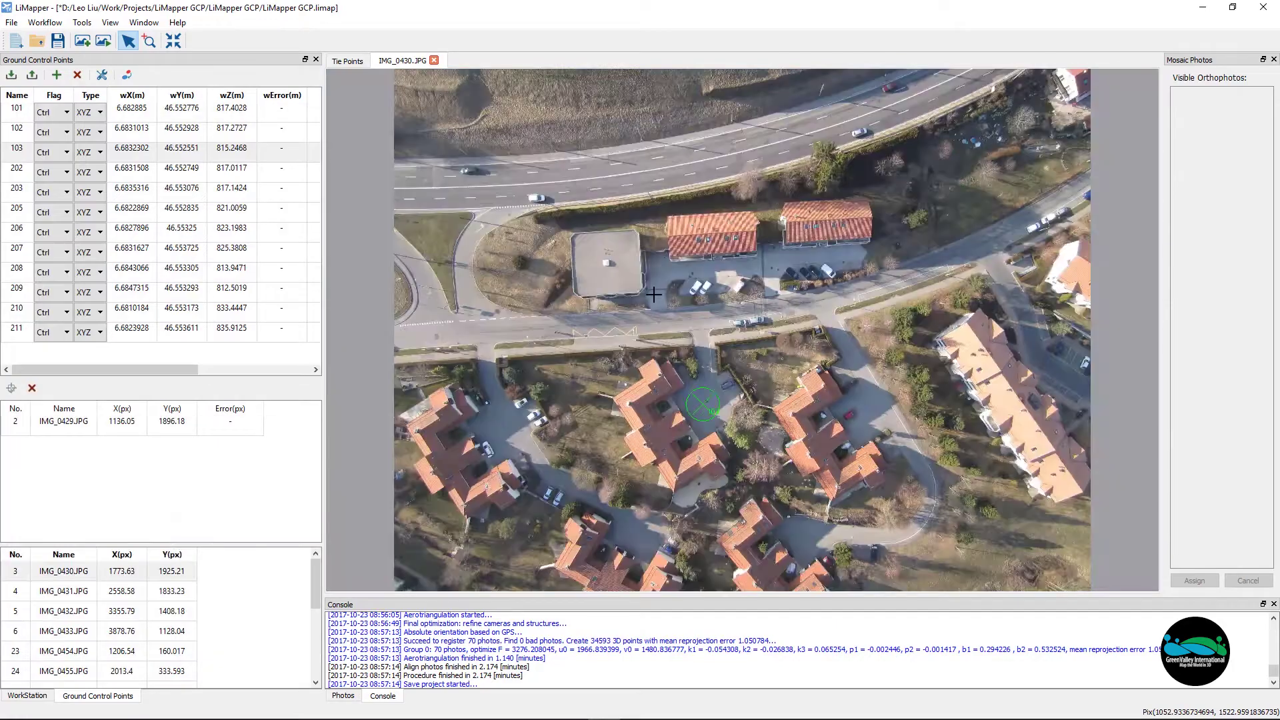
pyautogui.scroll(1, 687, 364)
pyautogui.scroll(1, 671, 346)
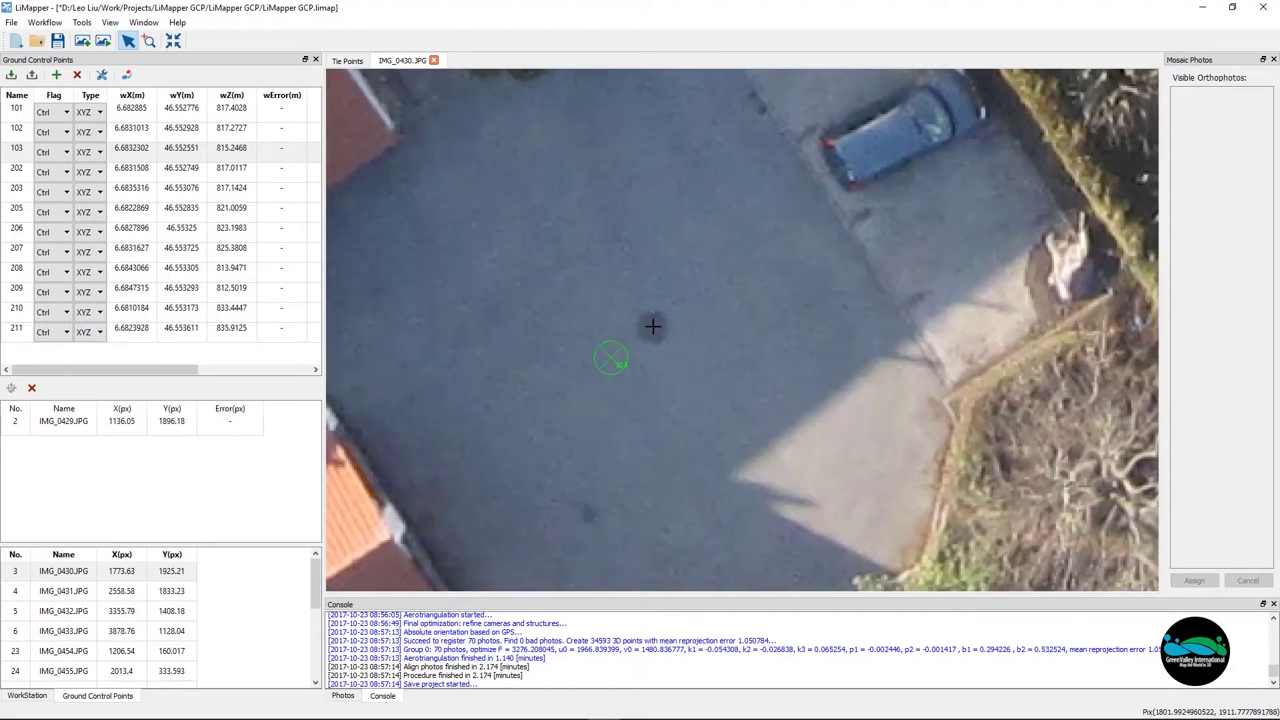
pyautogui.click(652, 326)
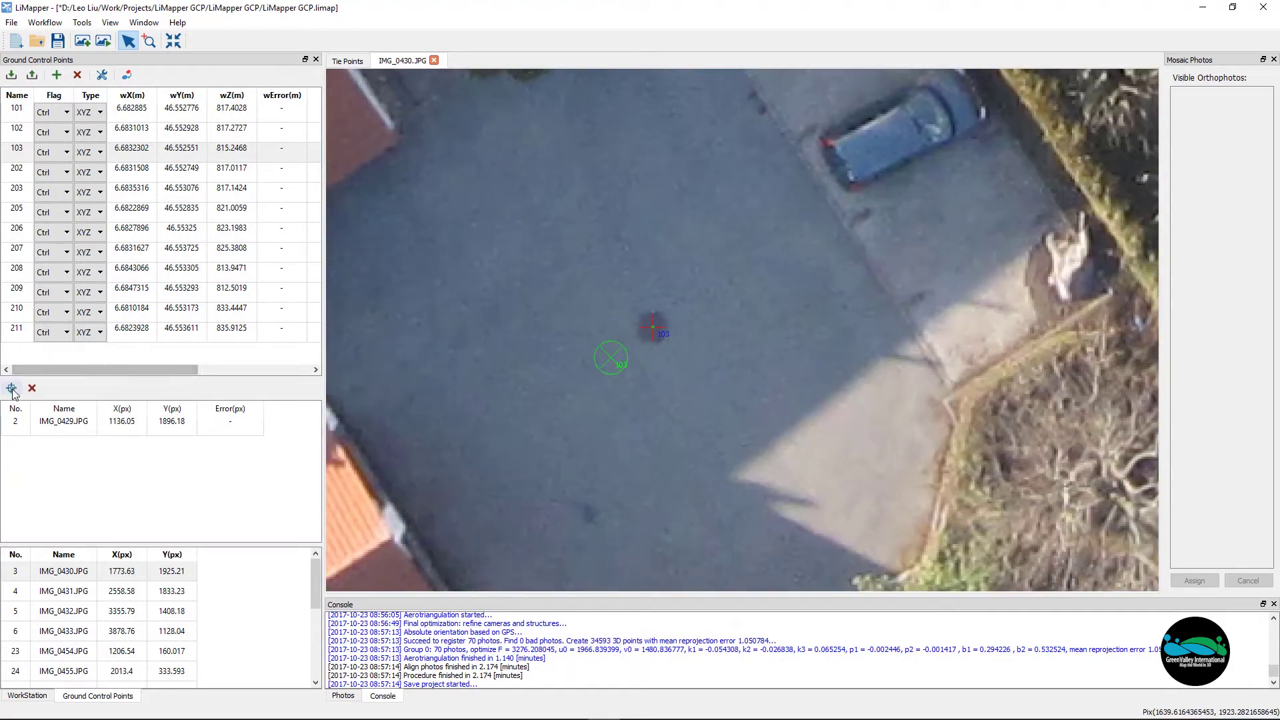
pyautogui.click(10, 388)
pyautogui.doubleClick(91, 576)
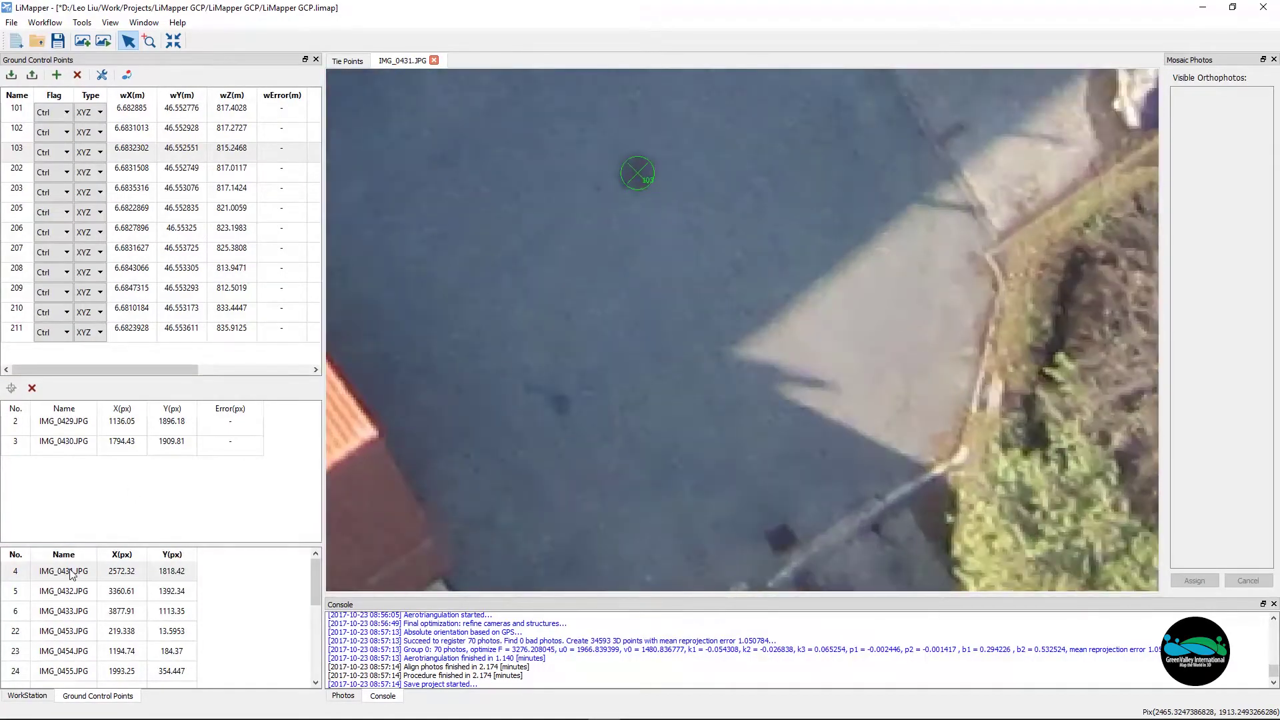
pyautogui.doubleClick(75, 591)
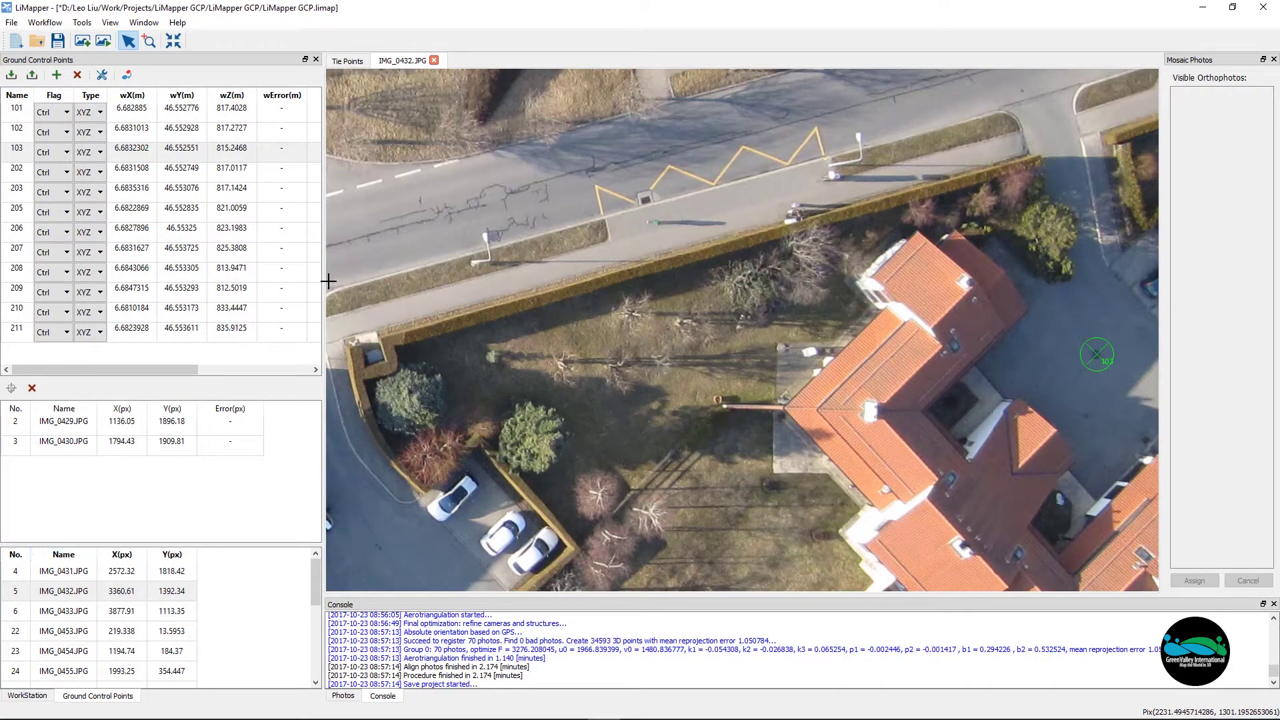
pyautogui.click(130, 173)
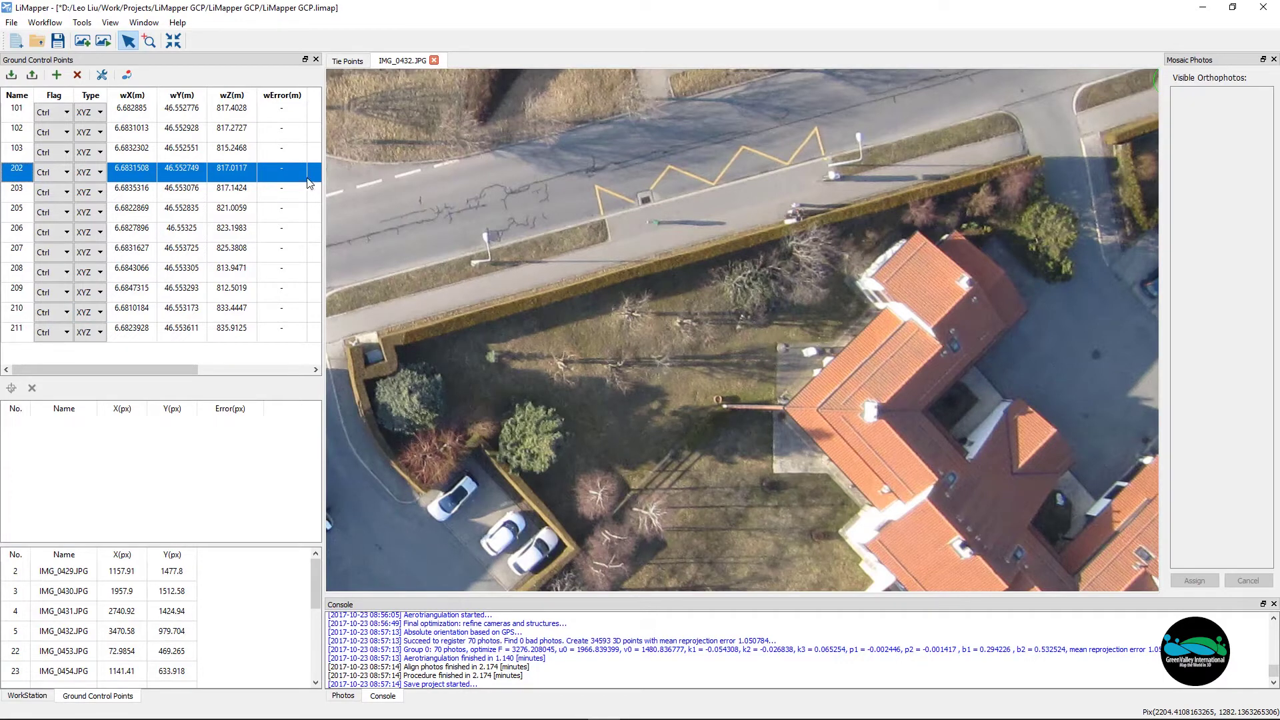
# Step: Leave point 202's wX coordinate unchanged, reselect point 202 and open IMG_0429
pyautogui.doubleClick(144, 177)
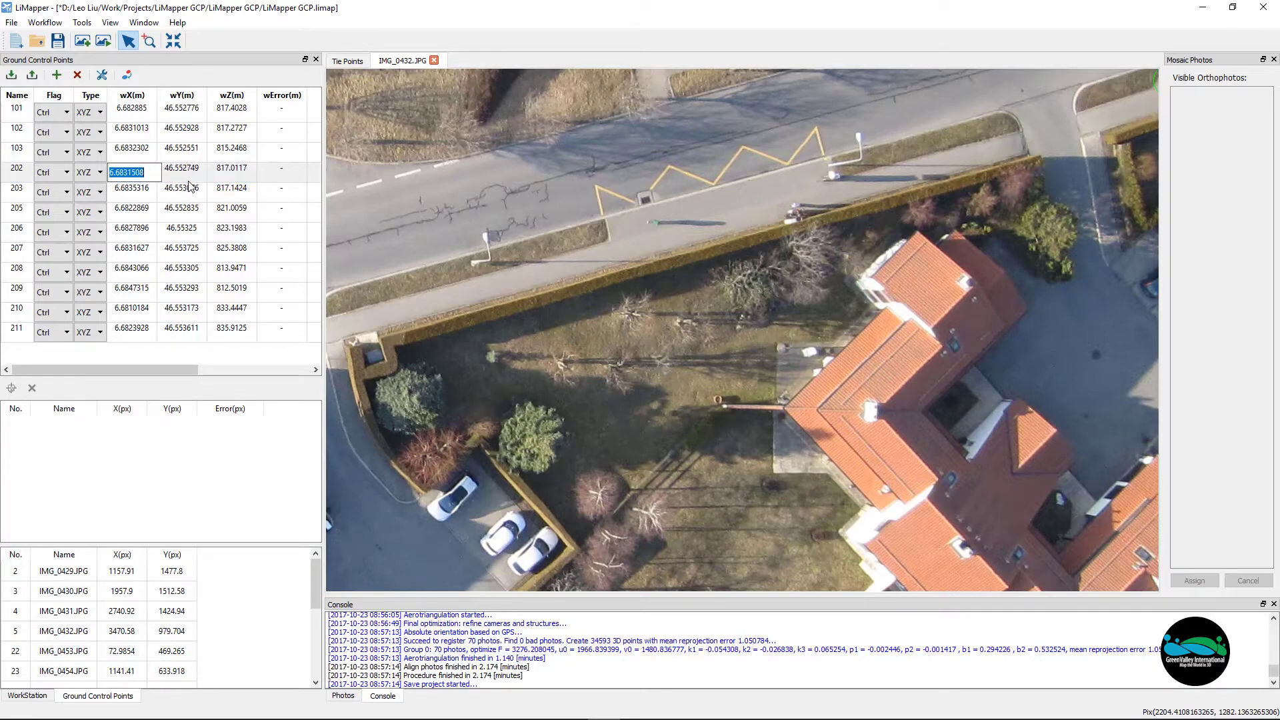
pyautogui.click(184, 175)
pyautogui.click(168, 156)
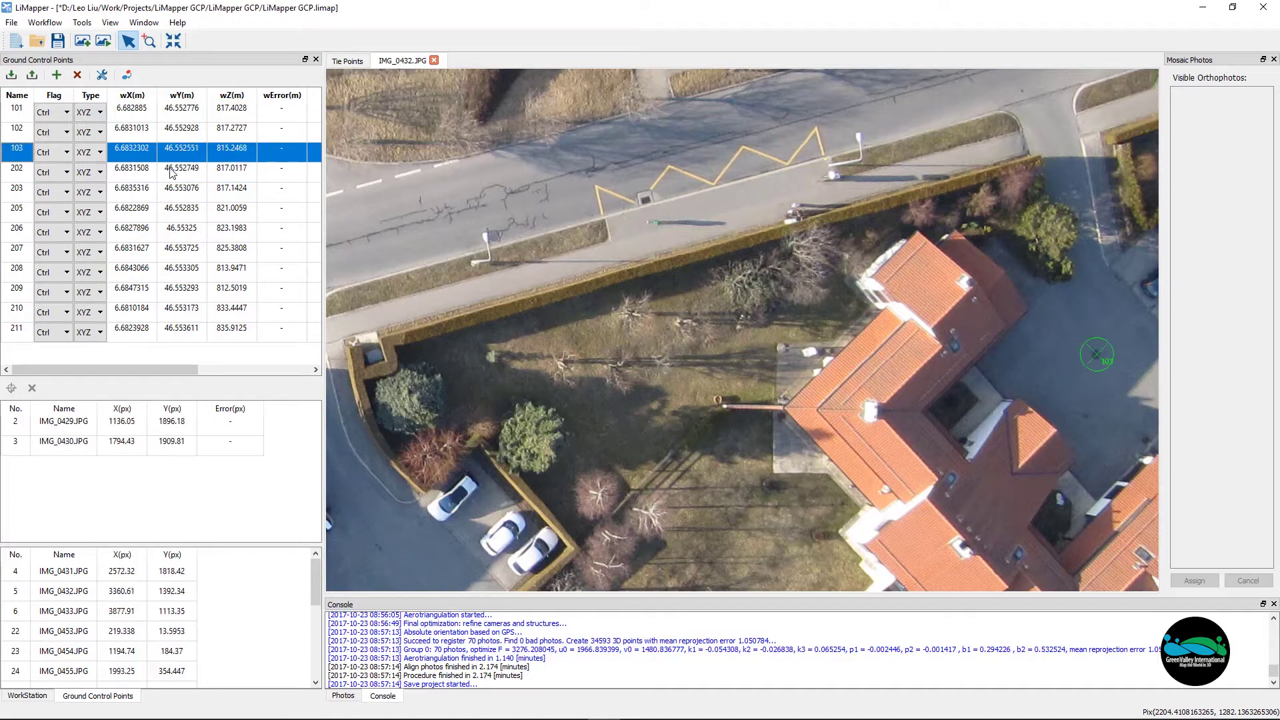
pyautogui.click(172, 174)
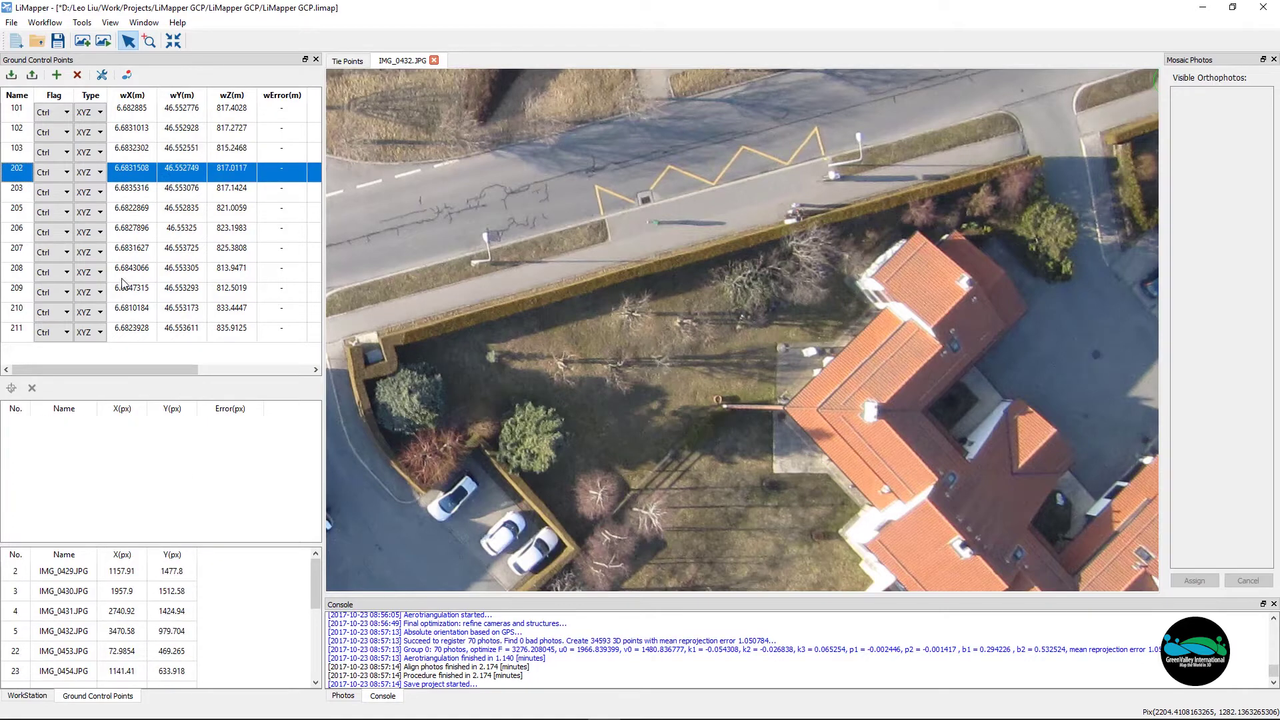
pyautogui.click(87, 576)
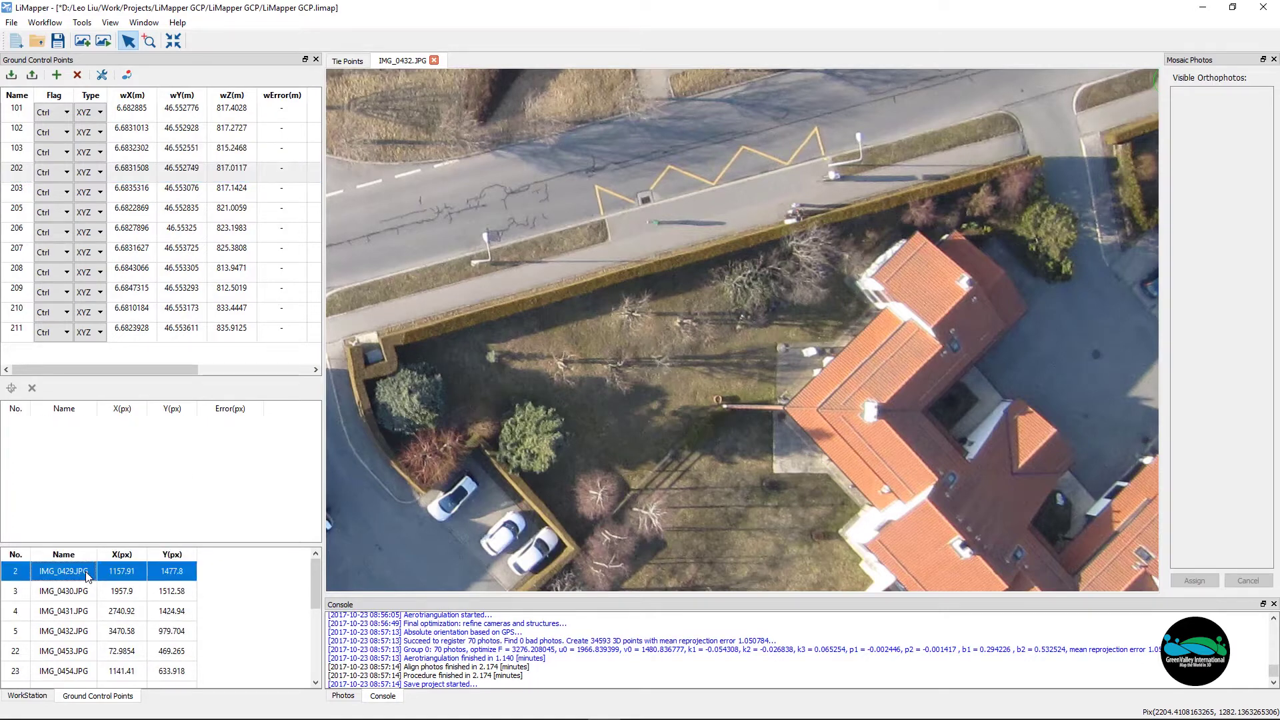
pyautogui.doubleClick(87, 576)
pyautogui.scroll(2, 583, 317)
pyautogui.scroll(2, 582, 320)
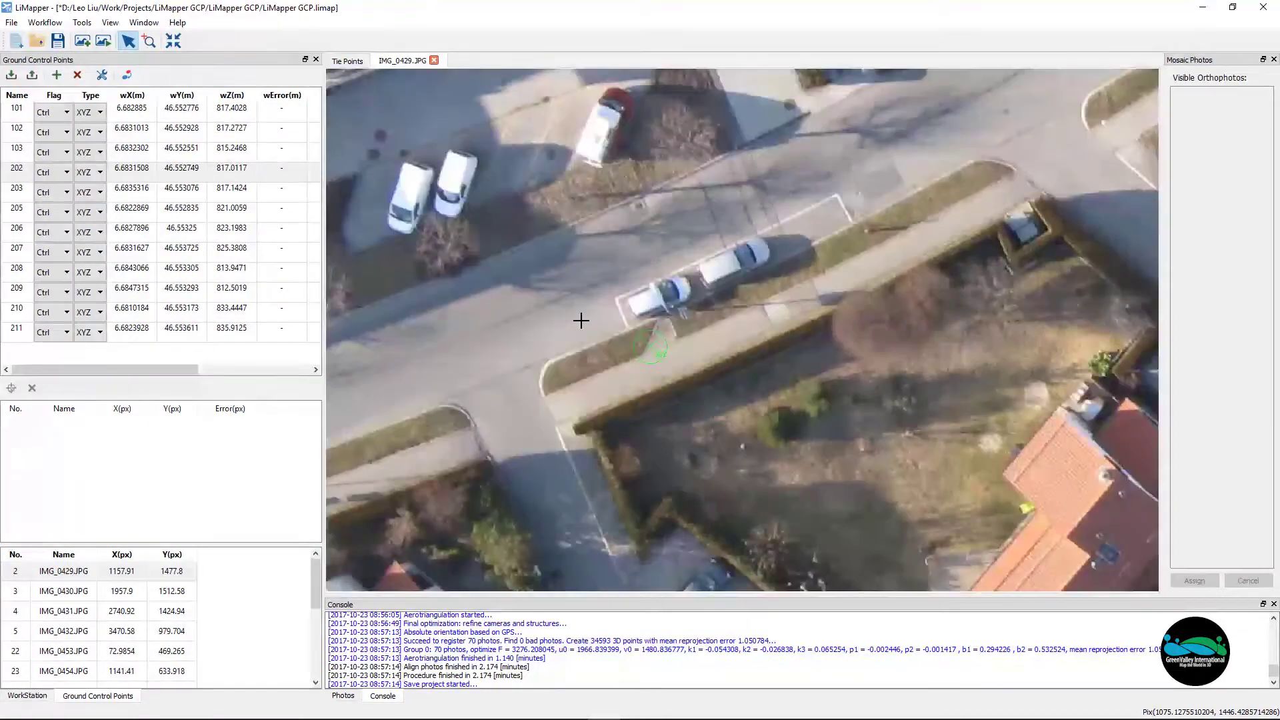
pyautogui.scroll(2, 581, 320)
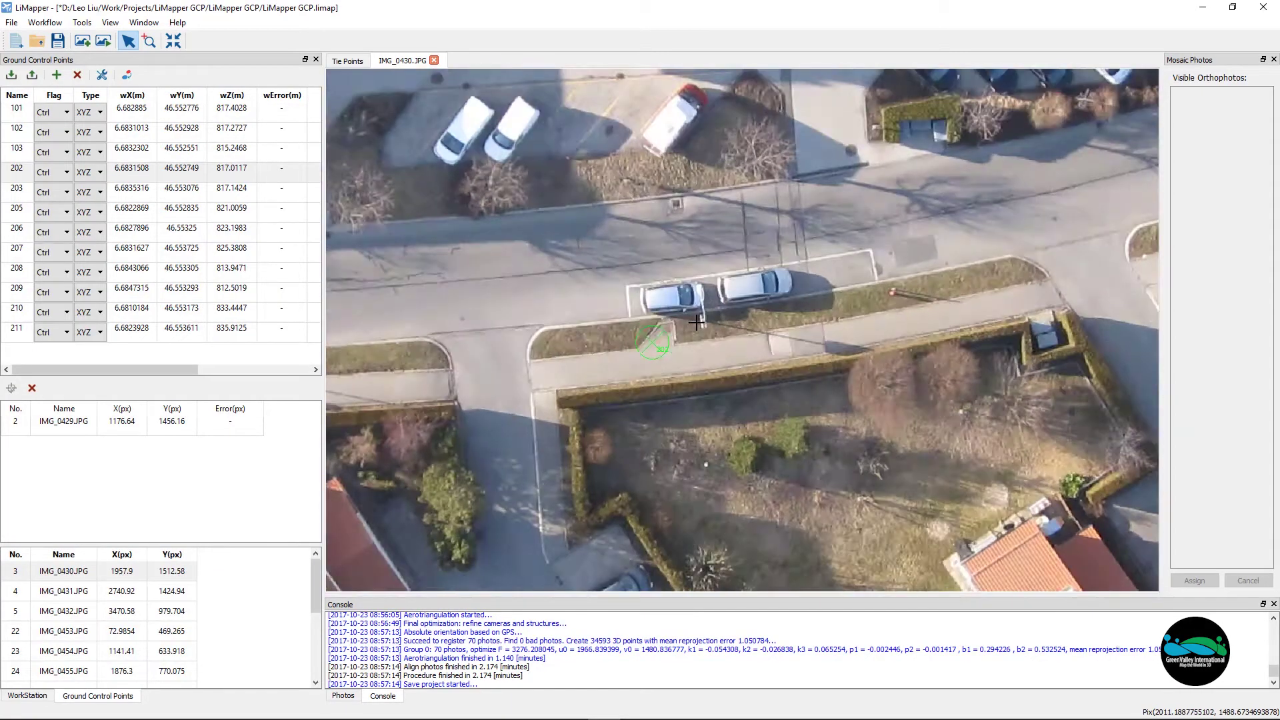
pyautogui.scroll(3, 698, 322)
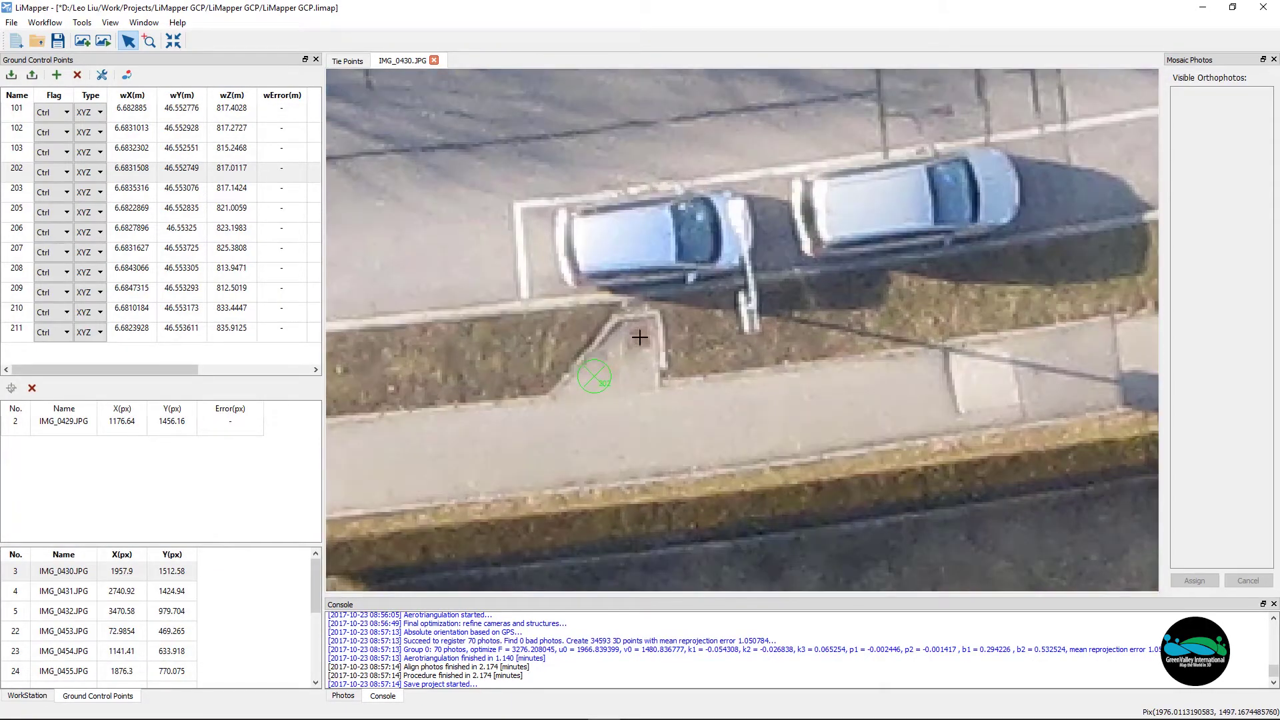
# Step: Add point 202's IMG_0430 measurement, check IMG_0428 and IMG_0431, then select point 203
pyautogui.click(638, 340)
pyautogui.click(11, 389)
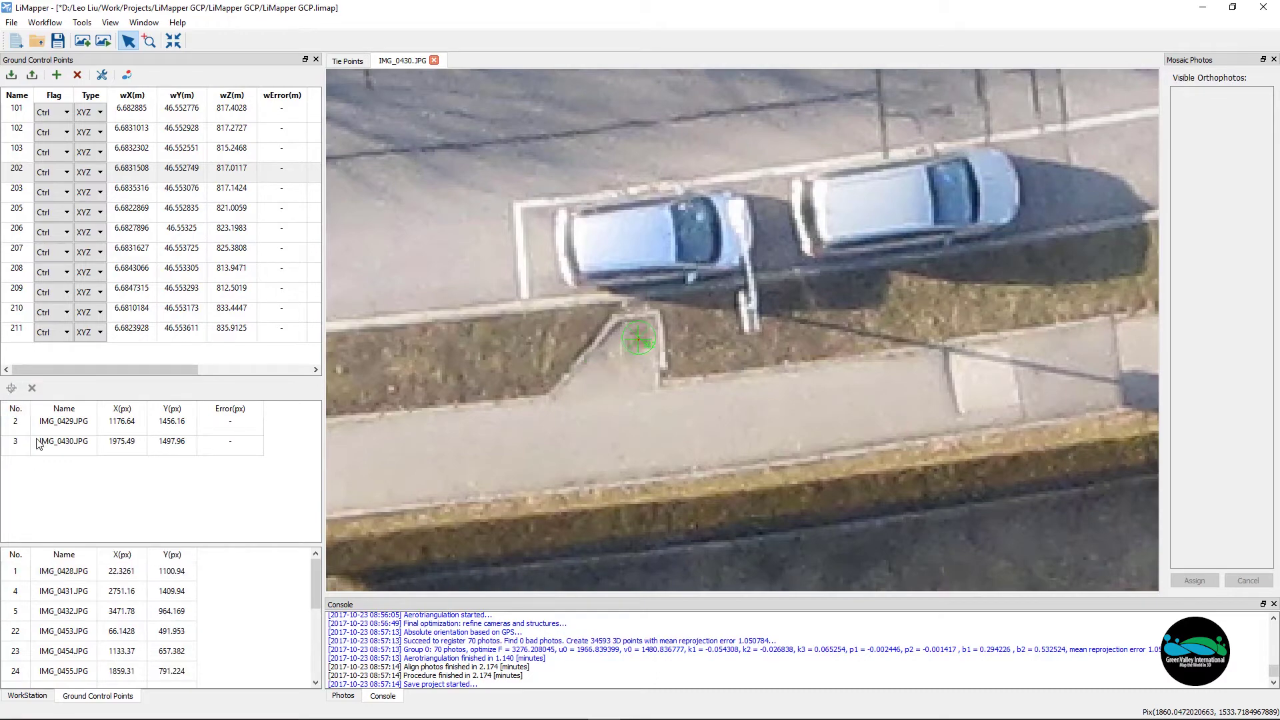
pyautogui.doubleClick(58, 578)
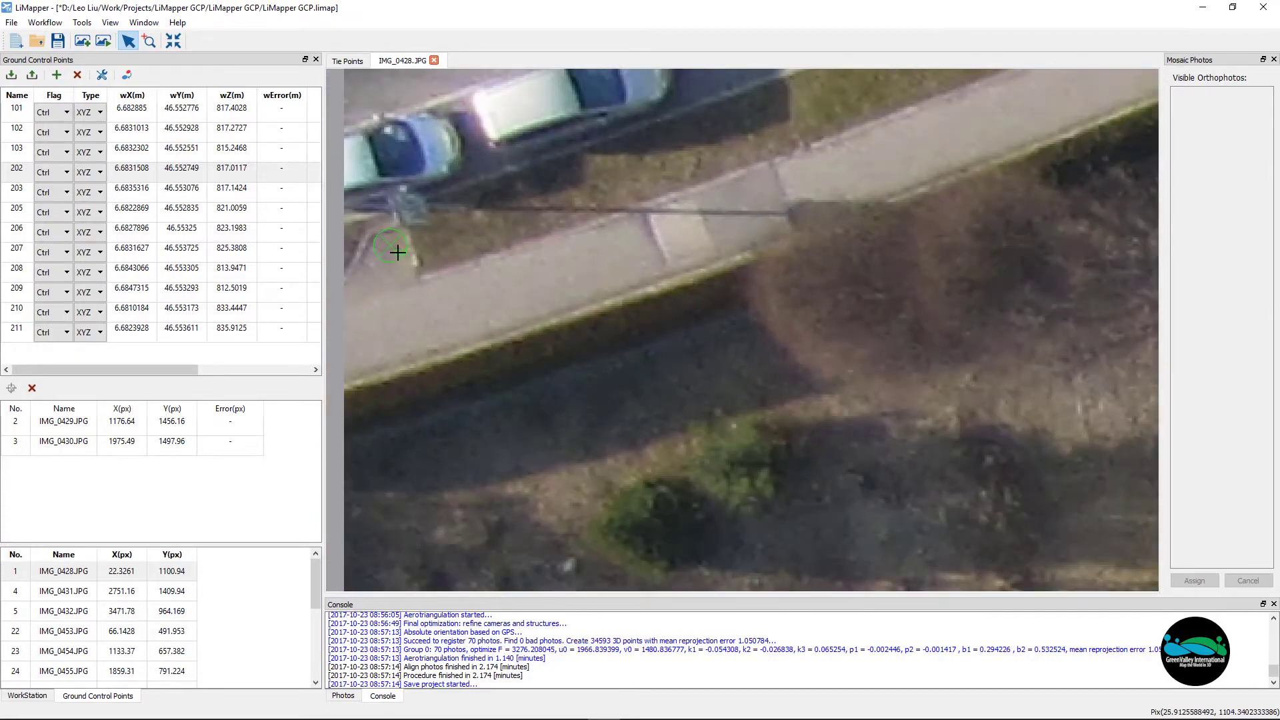
pyautogui.doubleClick(58, 592)
pyautogui.scroll(2, 908, 289)
pyautogui.scroll(2, 907, 290)
pyautogui.scroll(1, 908, 288)
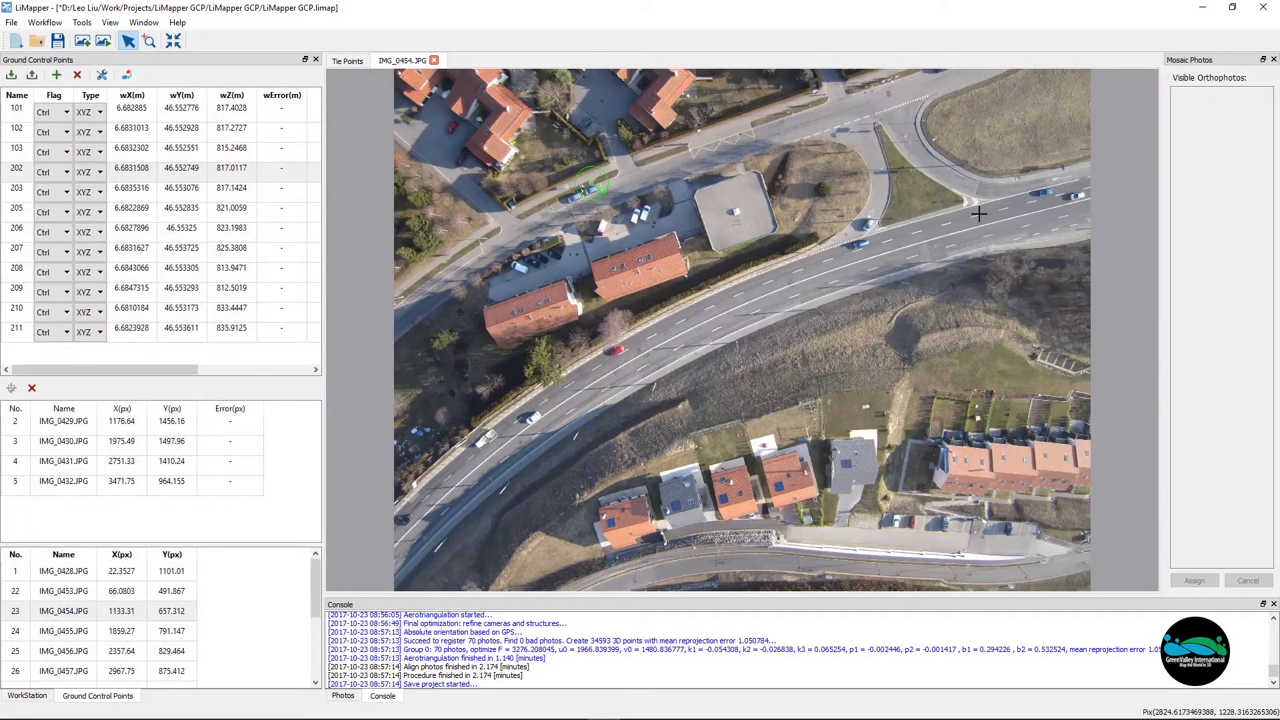
pyautogui.scroll(1, 580, 200)
pyautogui.scroll(1, 570, 213)
pyautogui.scroll(1, 568, 218)
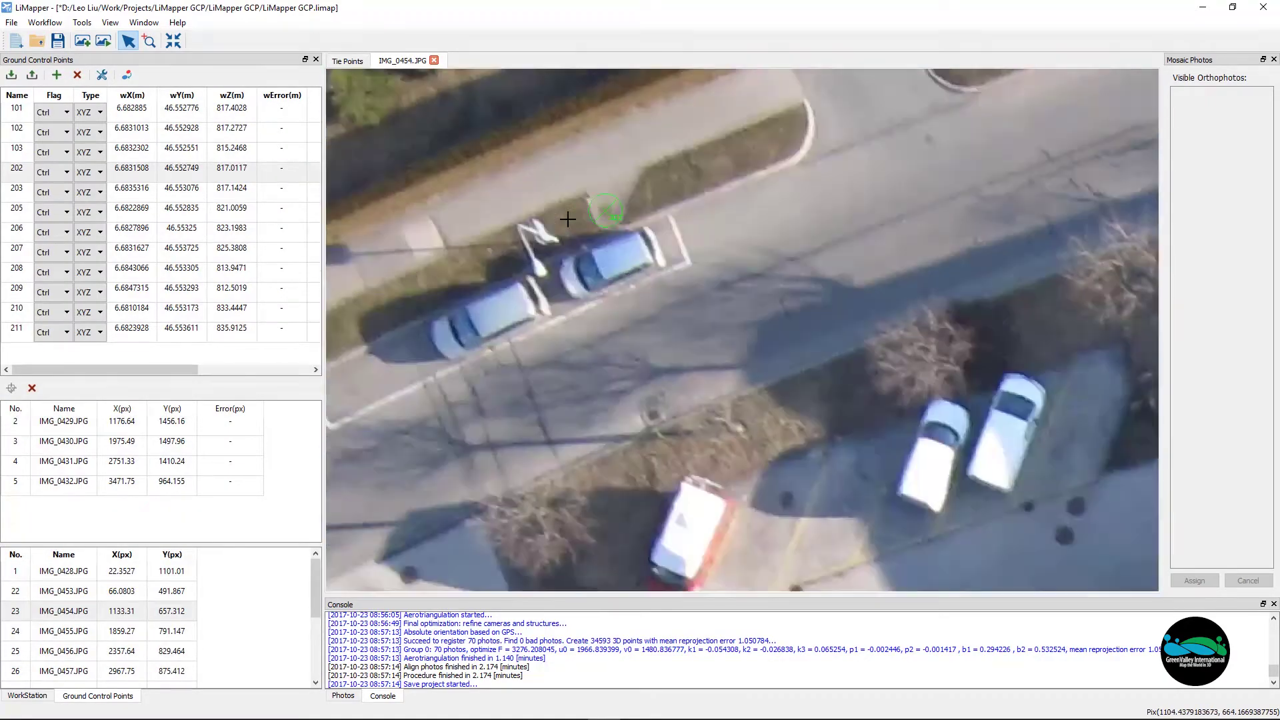
pyautogui.scroll(-3, 568, 218)
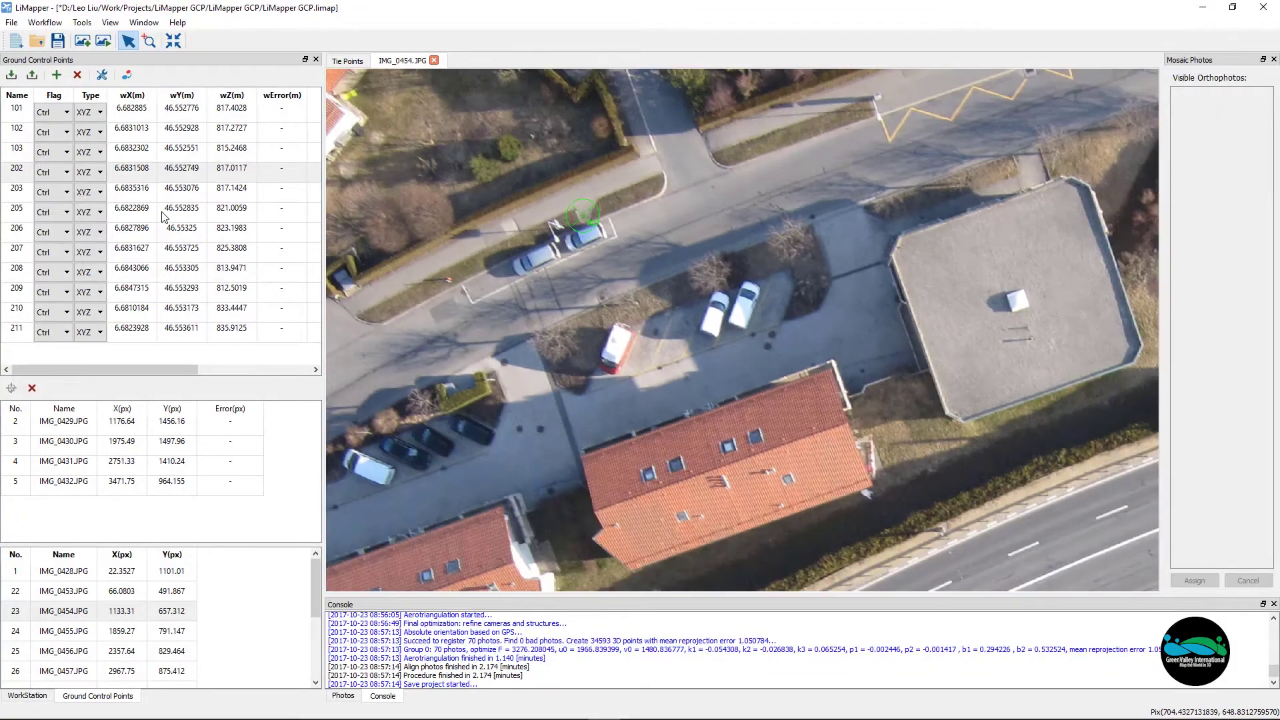
pyautogui.click(144, 198)
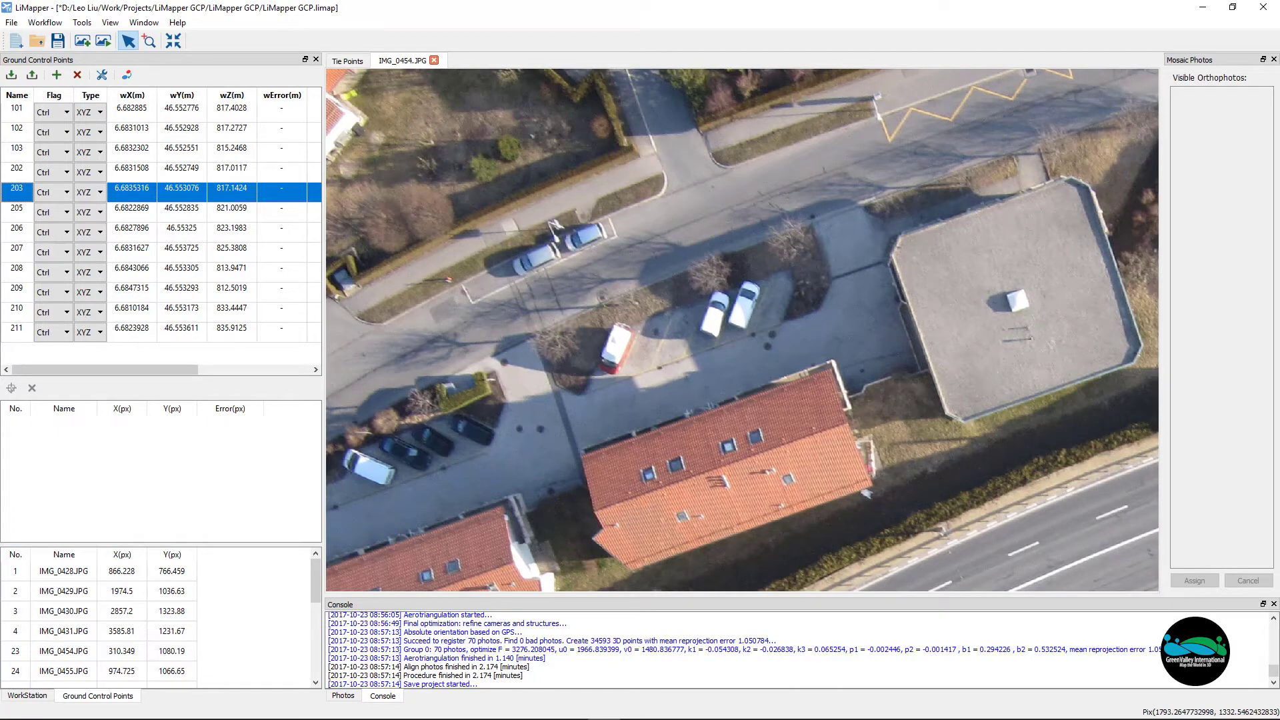
# Step: Select control point 211 with photo IMG_0454 and check its reference picture
pyautogui.click(150, 328)
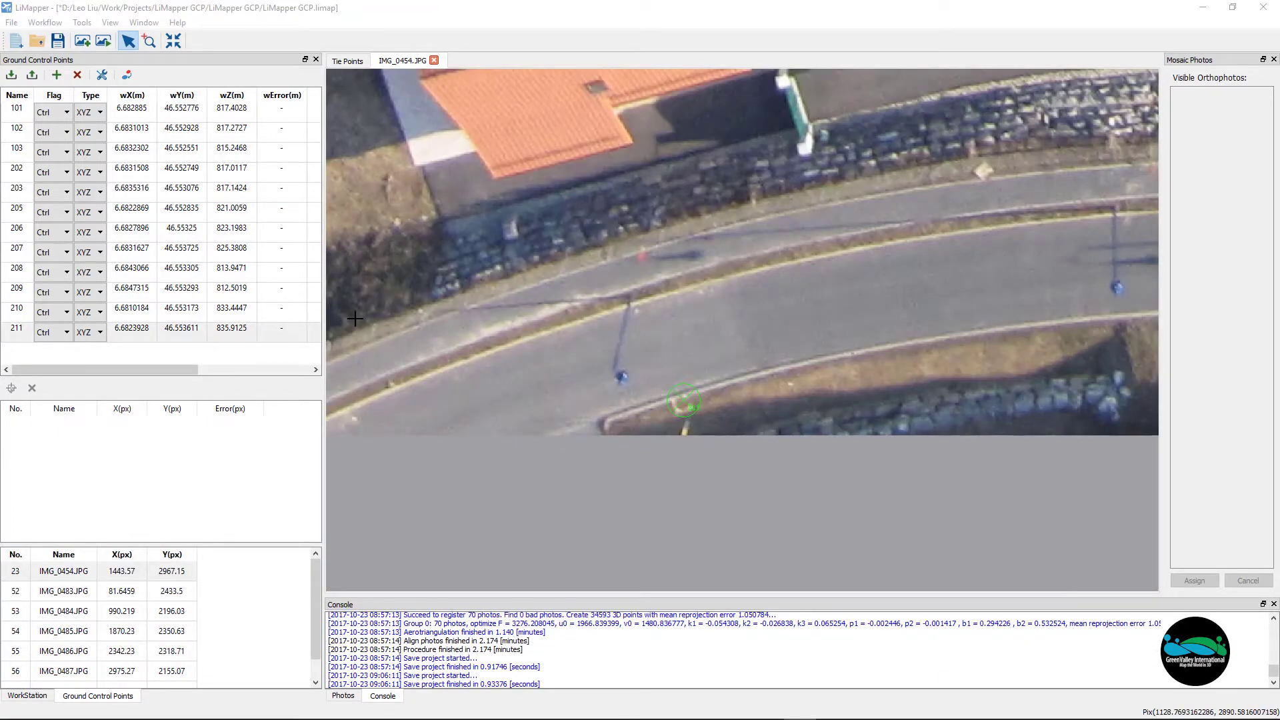
pyautogui.click(131, 576)
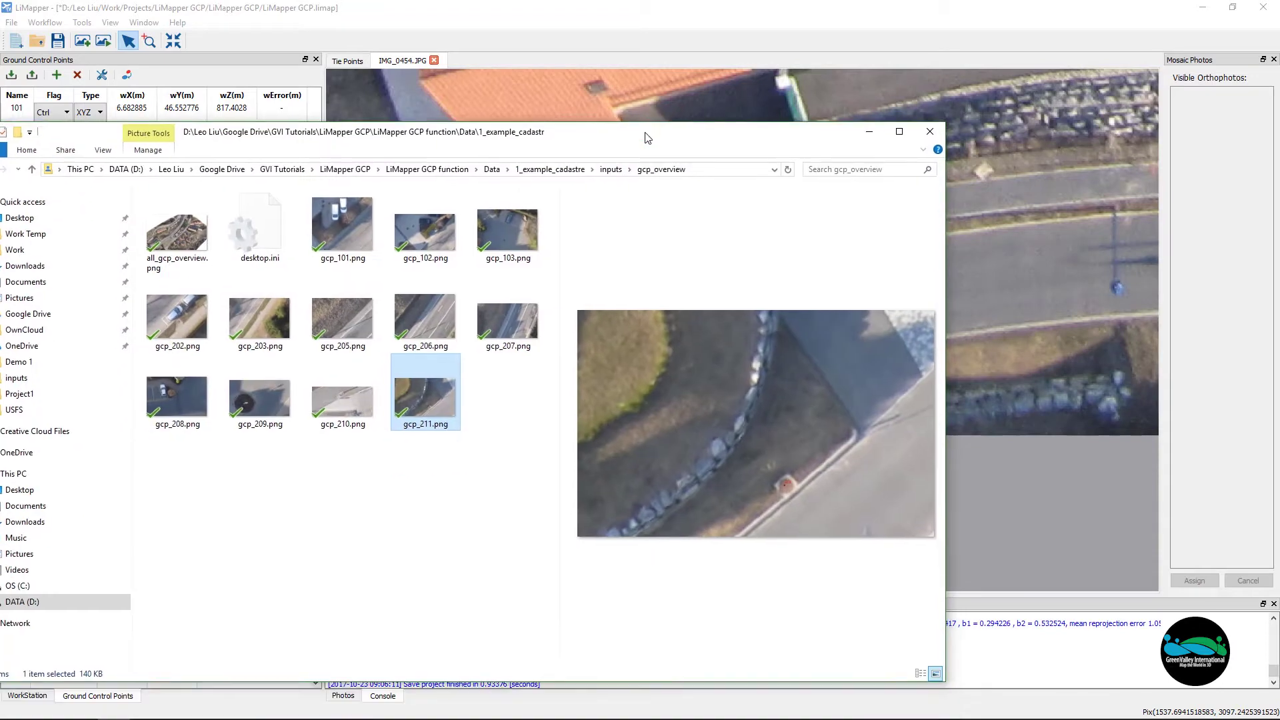
pyautogui.moveTo(643, 134); pyautogui.dragTo(647, 94)
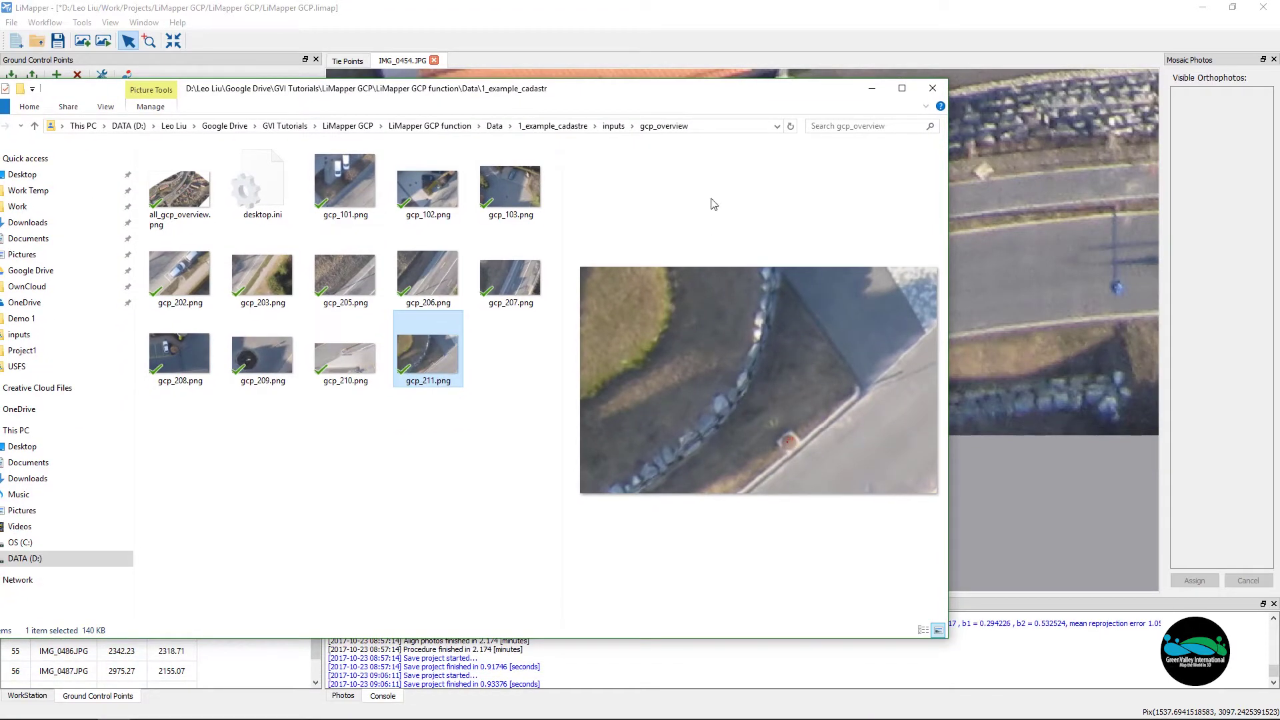
pyautogui.moveTo(717, 98); pyautogui.dragTo(804, 344)
pyautogui.click(684, 402)
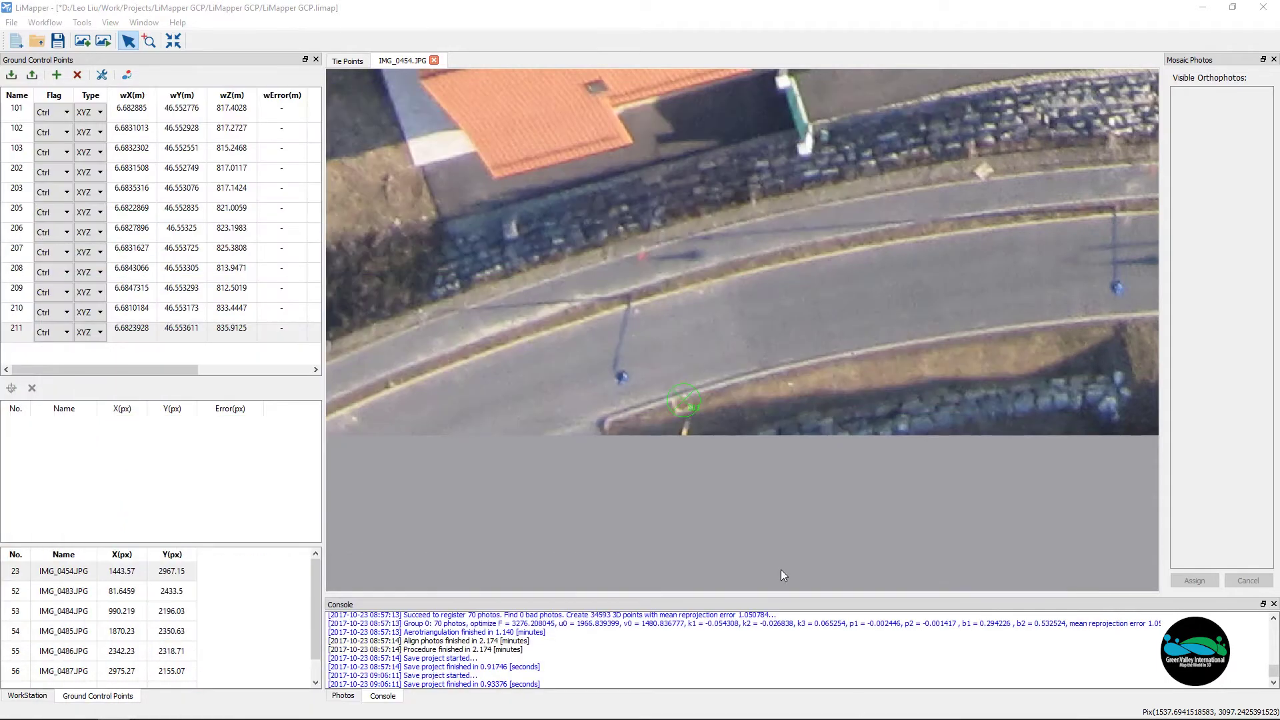
pyautogui.scroll(2, 676, 421)
pyautogui.scroll(2, 706, 380)
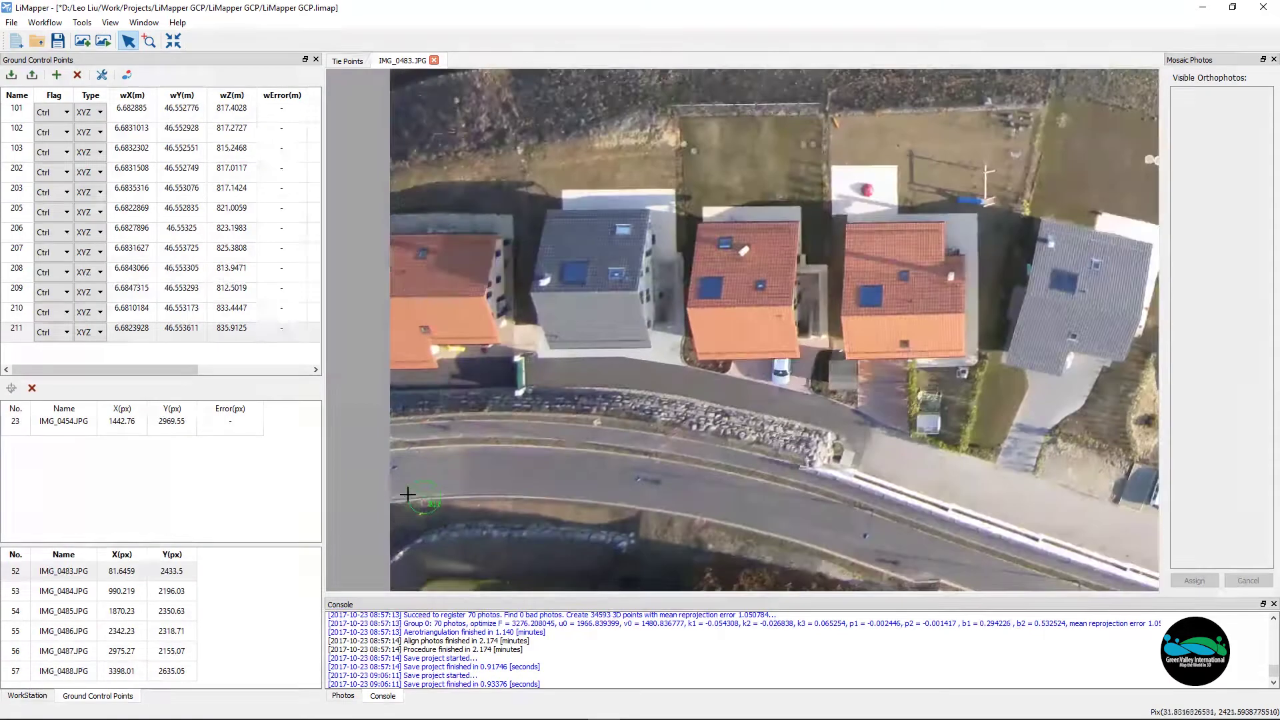
pyautogui.scroll(2, 409, 496)
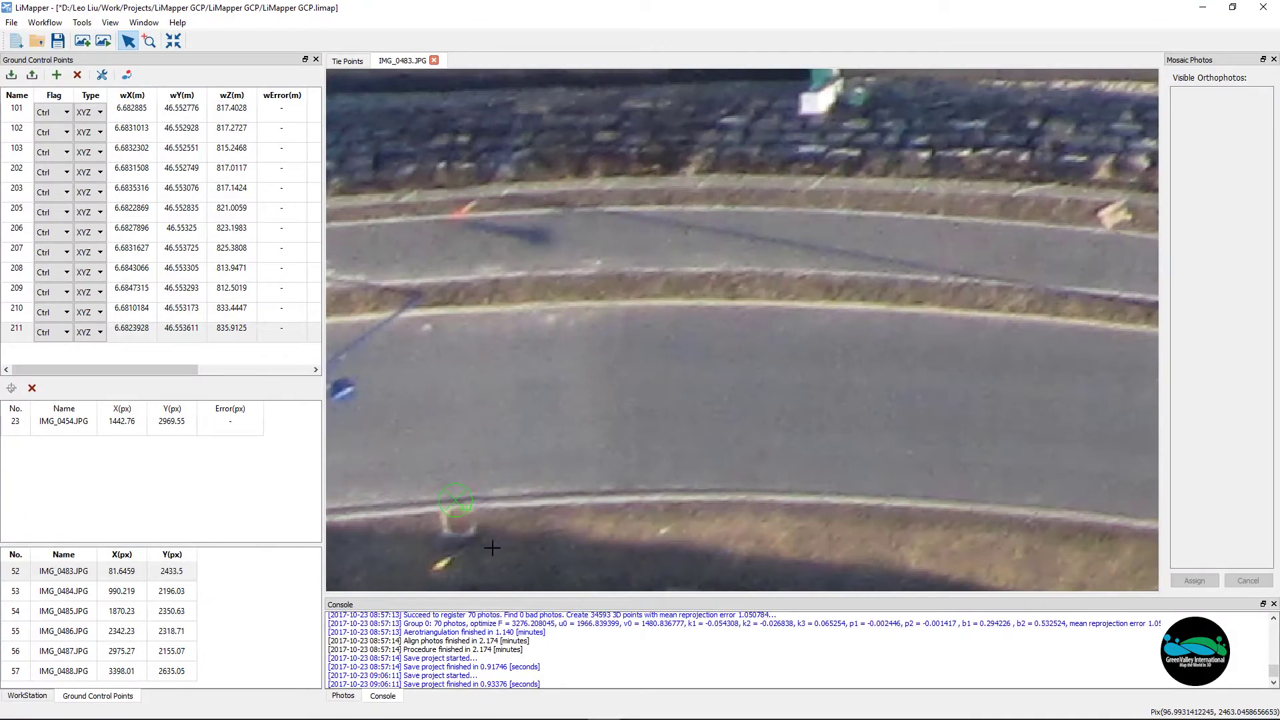
# Step: Mark and add point 211's measurement on IMG_0483, then bring up IMG_0485
pyautogui.click(456, 515)
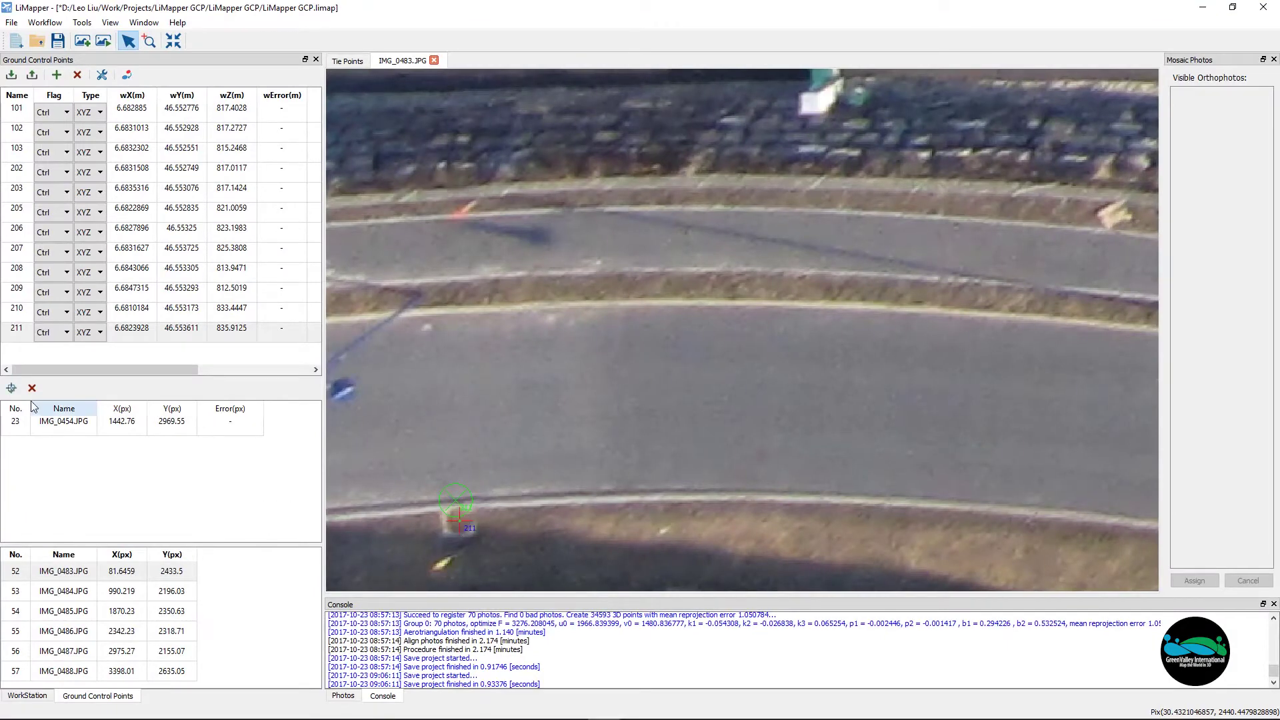
pyautogui.click(11, 388)
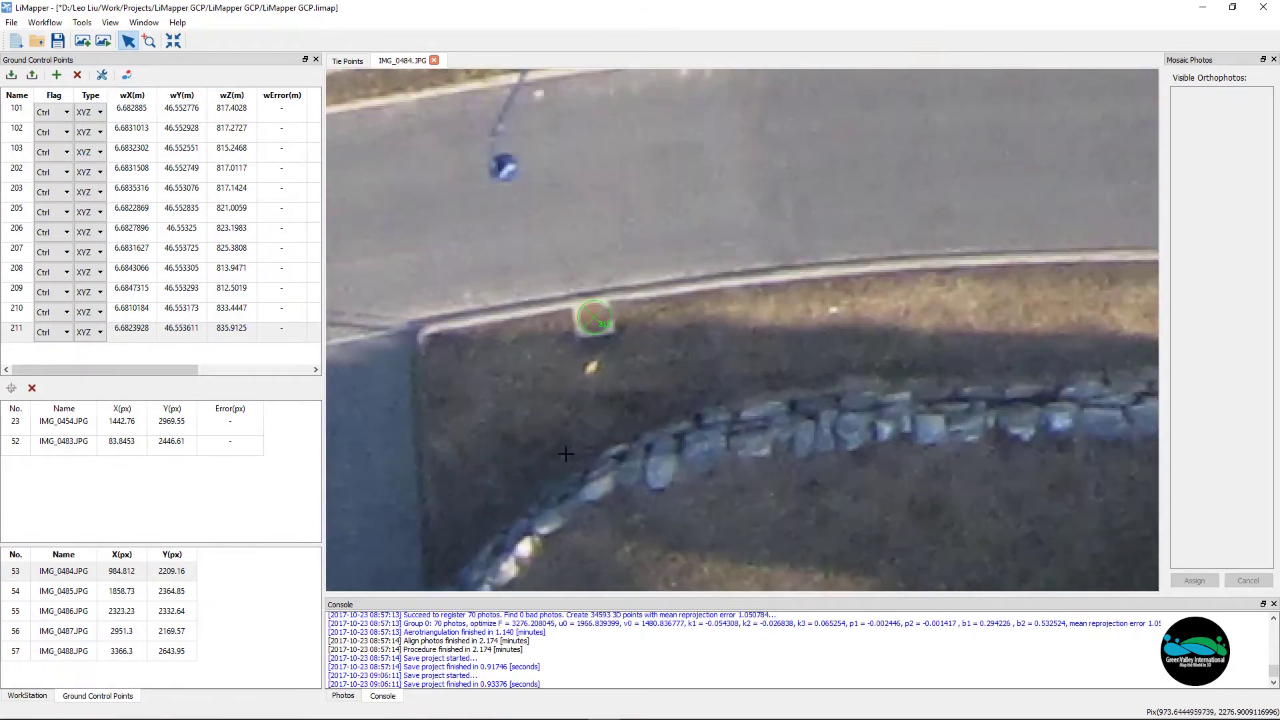
pyautogui.click(70, 591)
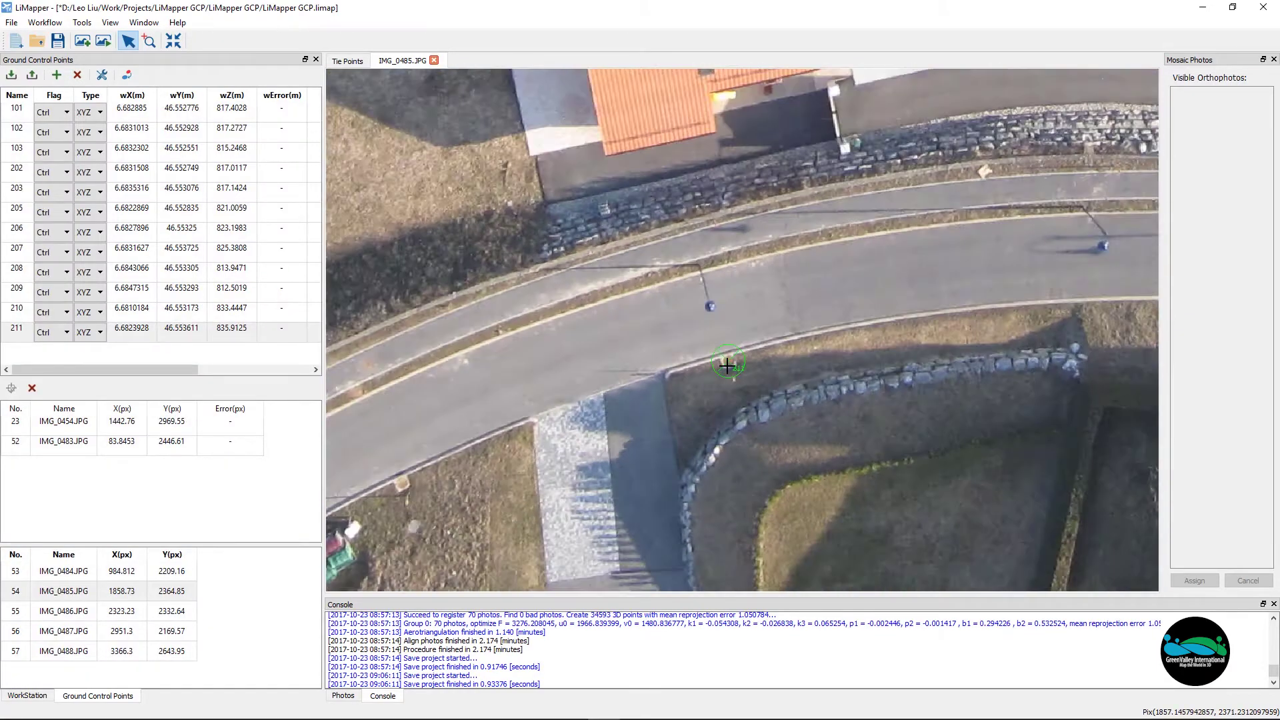
pyautogui.scroll(-2, 727, 366)
pyautogui.scroll(-1, 727, 366)
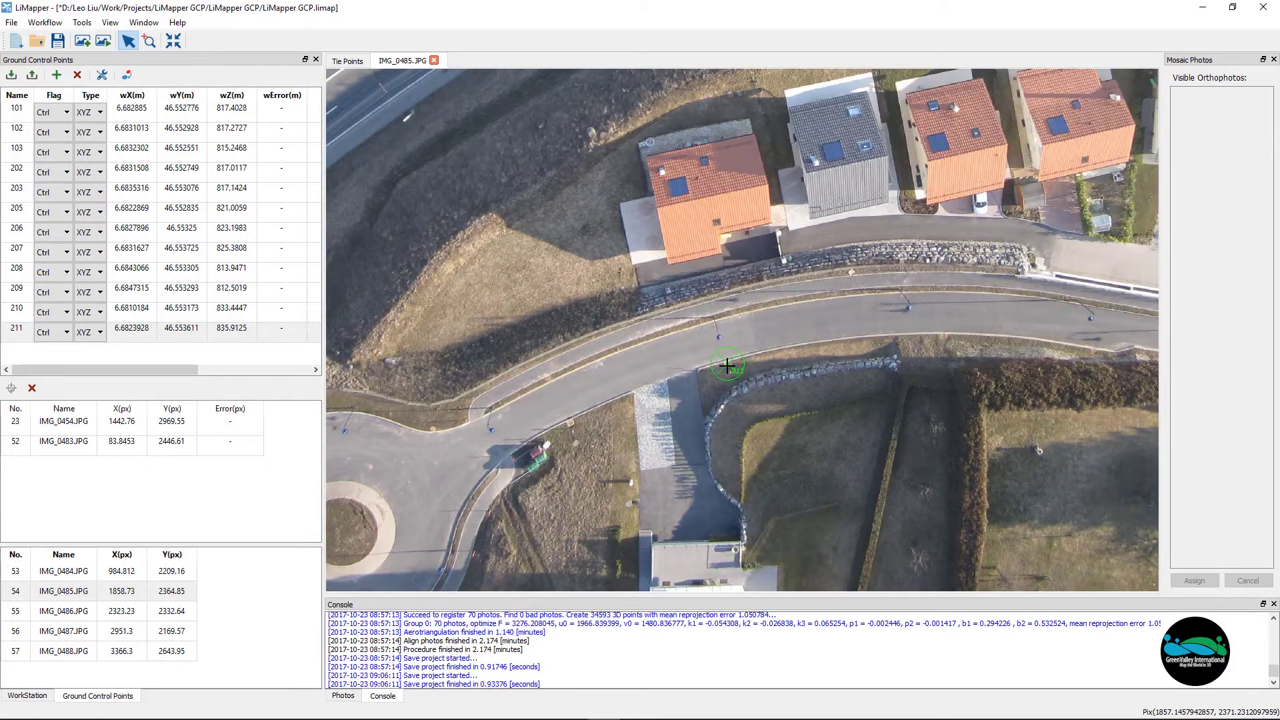
# Step: Step through control points 210, 209 down to 203 checking measurements, then save the project
pyautogui.click(186, 312)
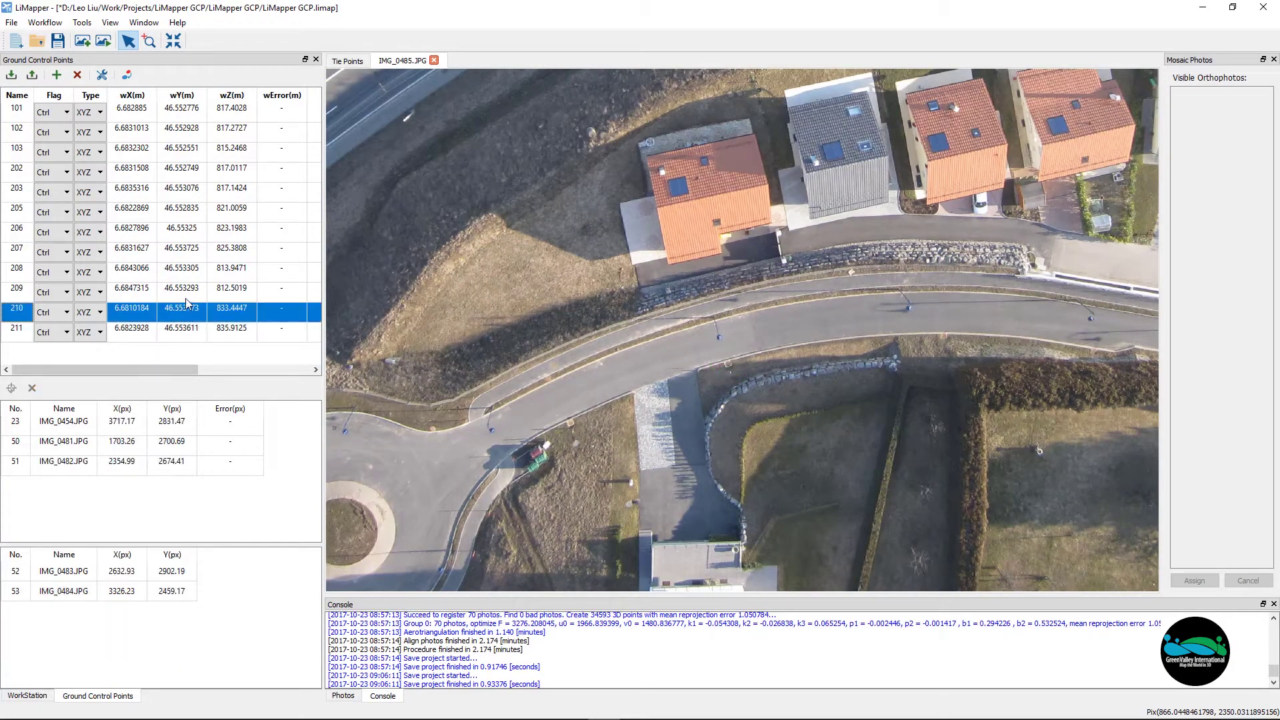
pyautogui.click(185, 285)
pyautogui.click(193, 265)
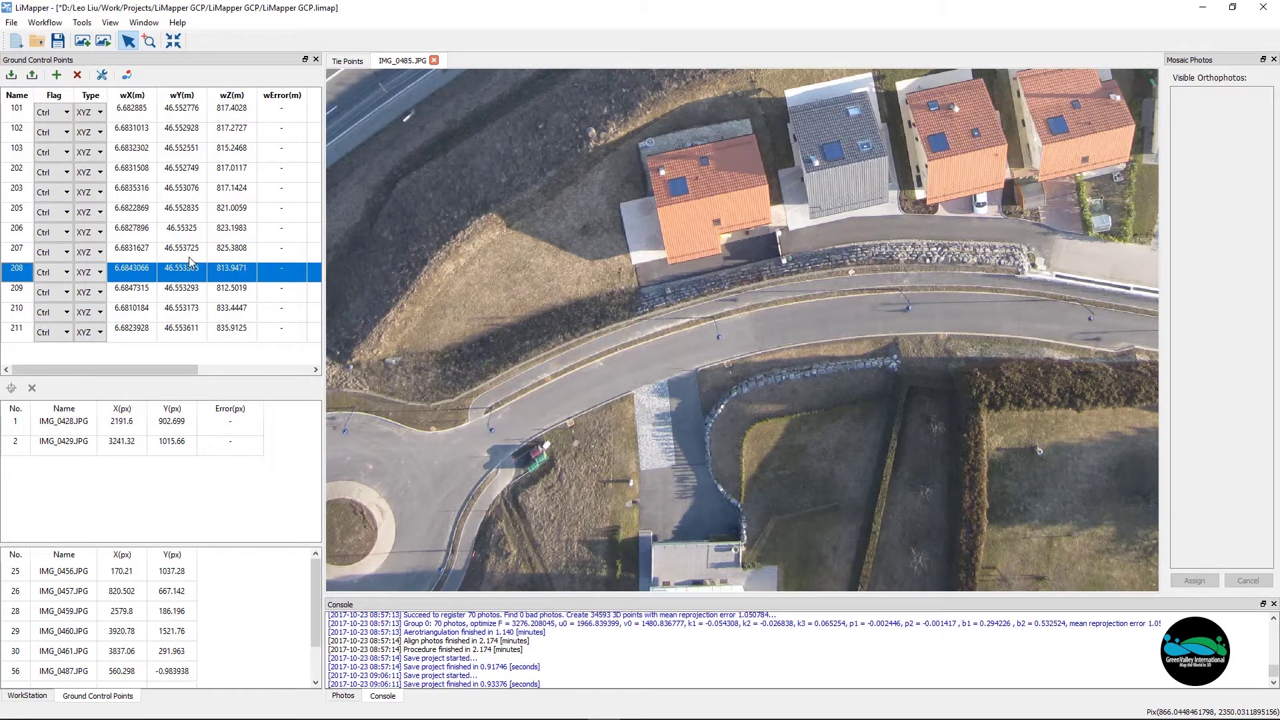
pyautogui.click(193, 228)
pyautogui.click(190, 217)
pyautogui.click(187, 192)
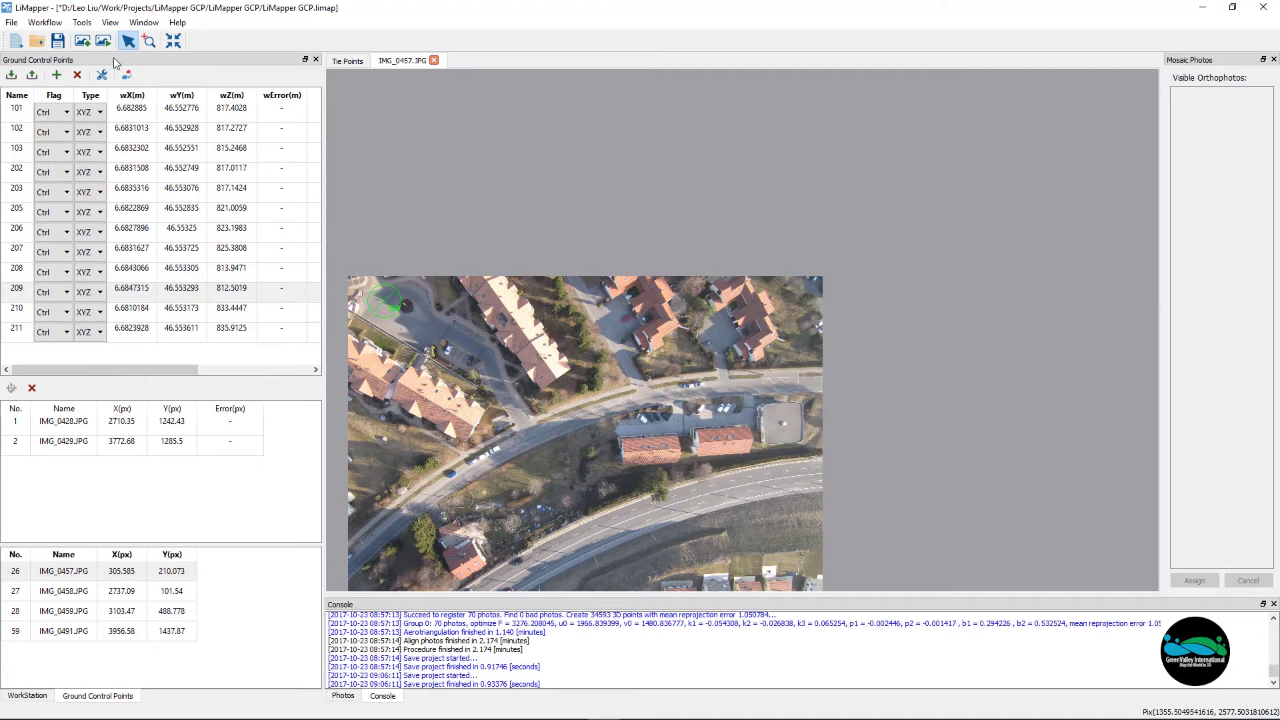
pyautogui.click(57, 41)
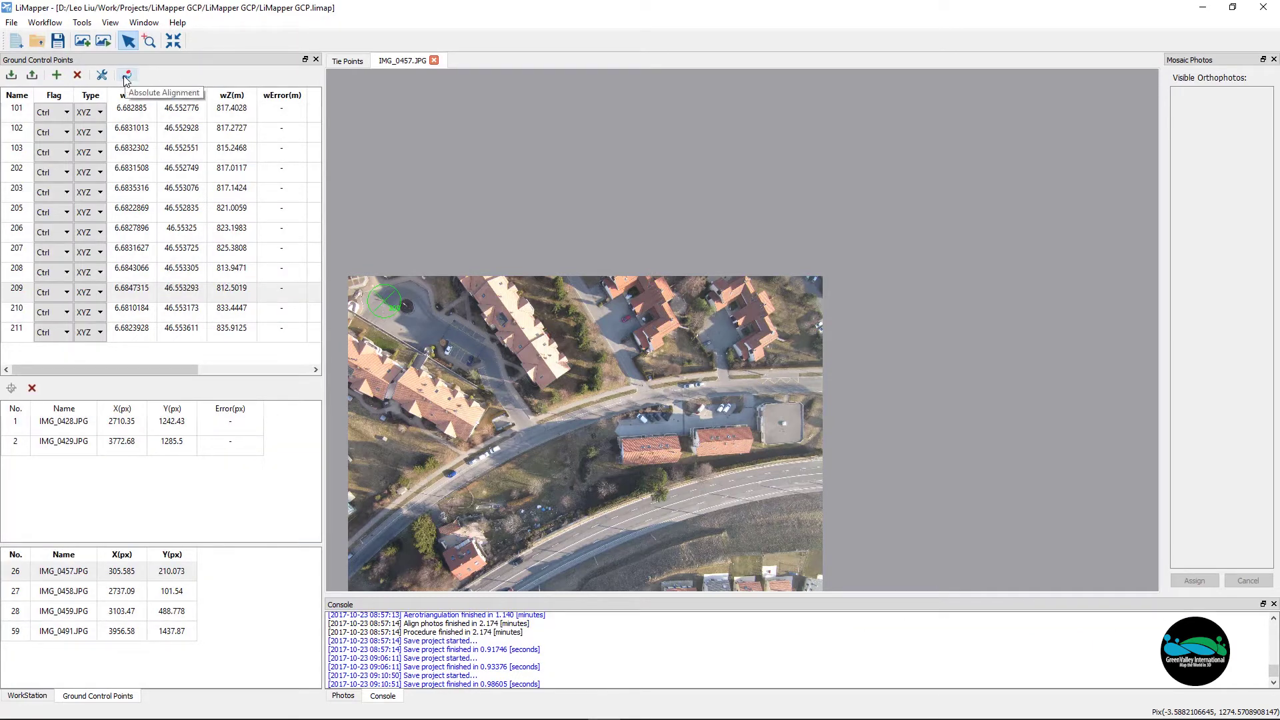
pyautogui.click(124, 78)
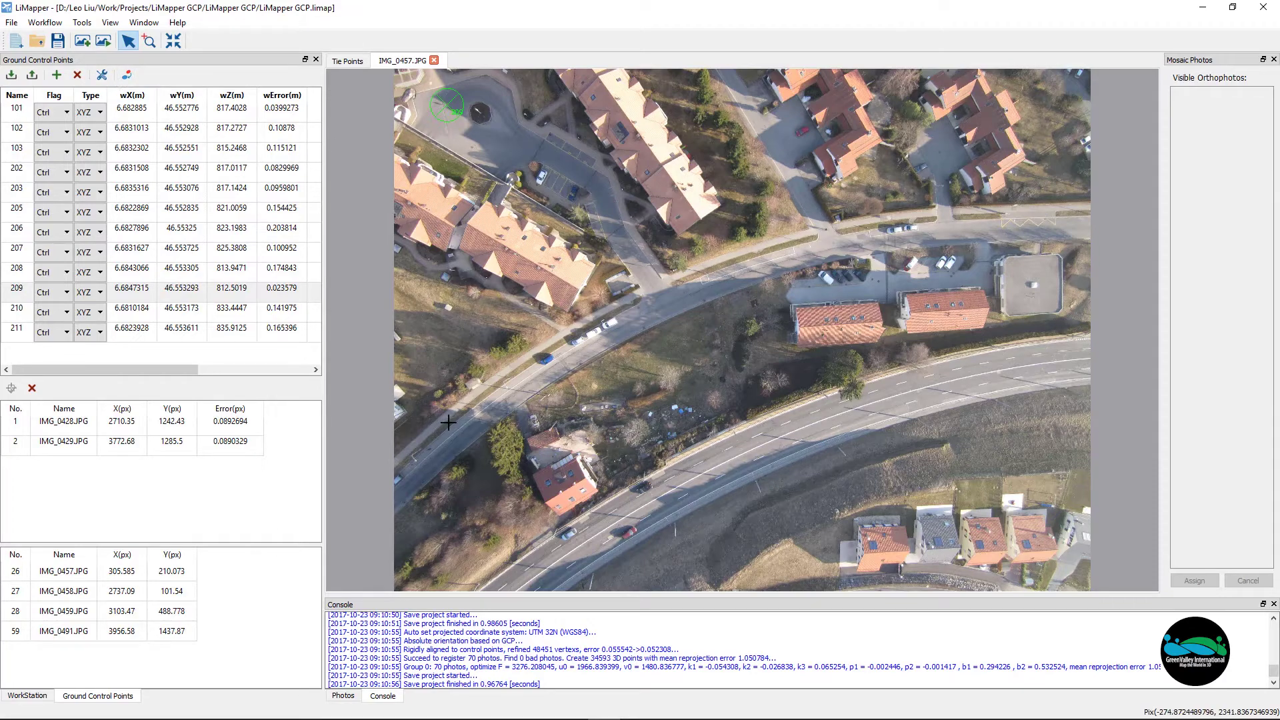
pyautogui.scroll(2, 626, 357)
pyautogui.scroll(-3, 626, 356)
pyautogui.scroll(-2, 626, 357)
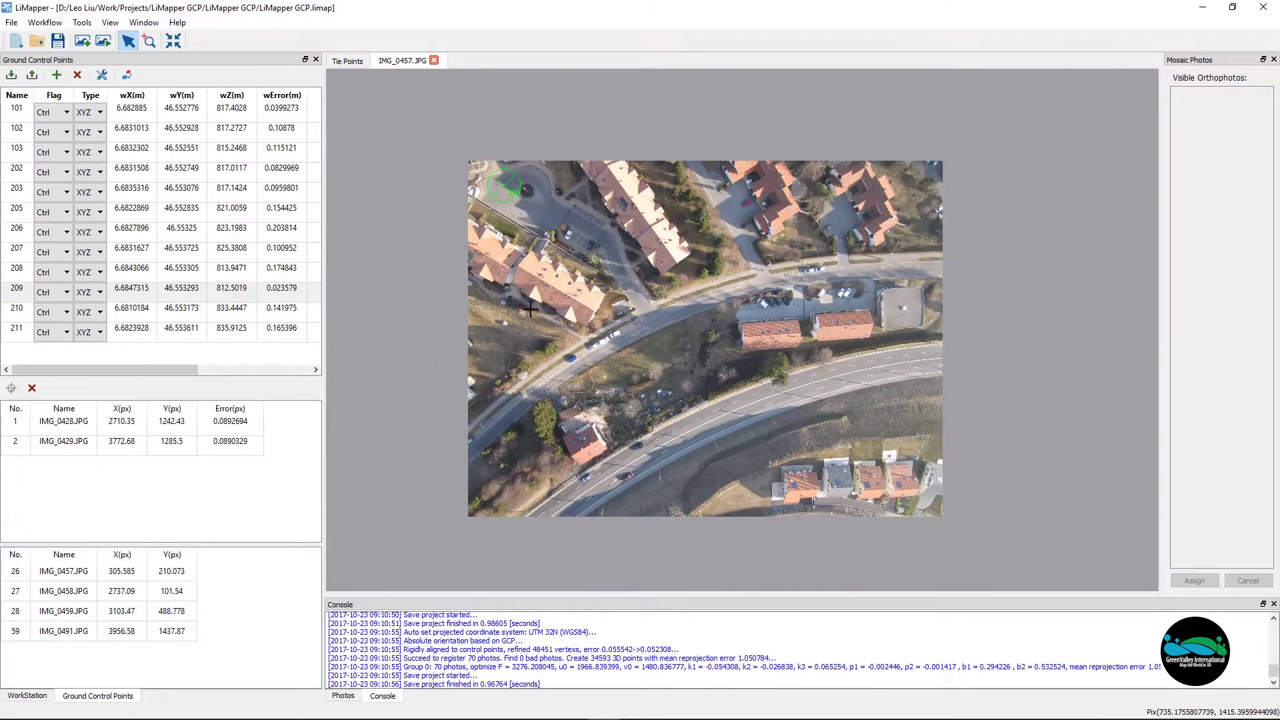
# Step: Show the tie points, then run Blend Photos to build the DSM and TDOM
pyautogui.click(348, 61)
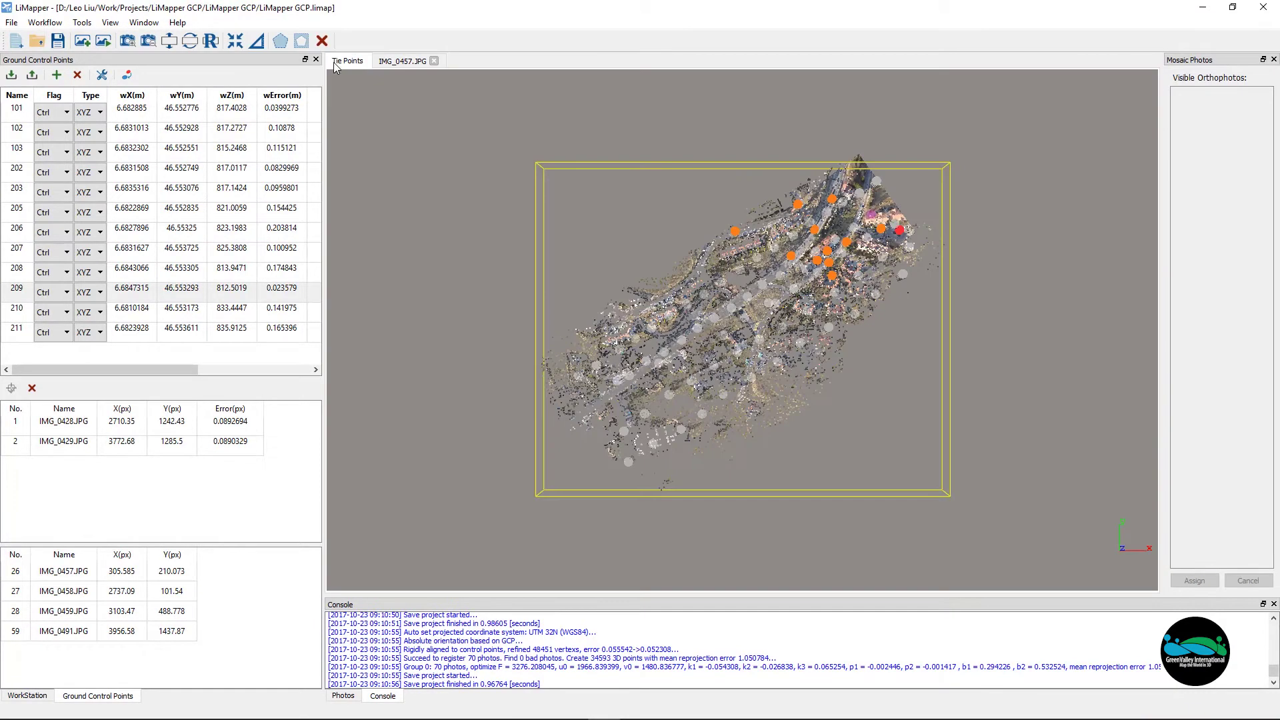
pyautogui.click(126, 40)
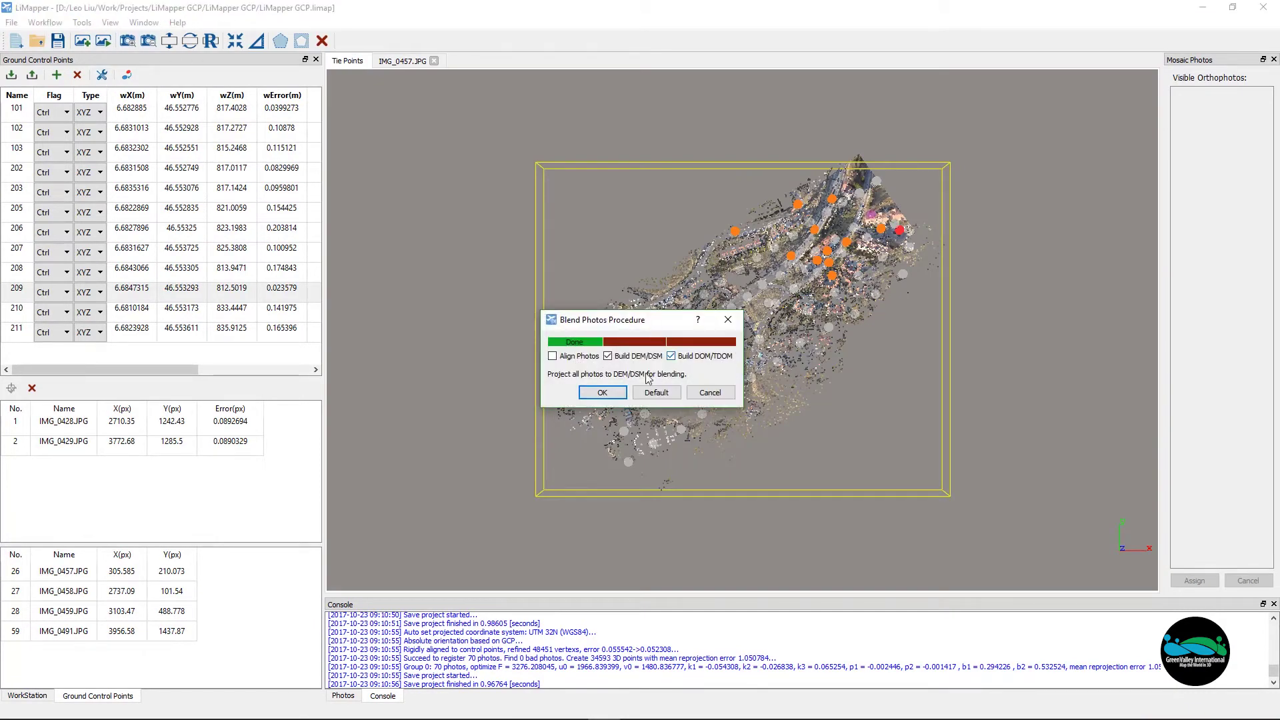
pyautogui.click(604, 393)
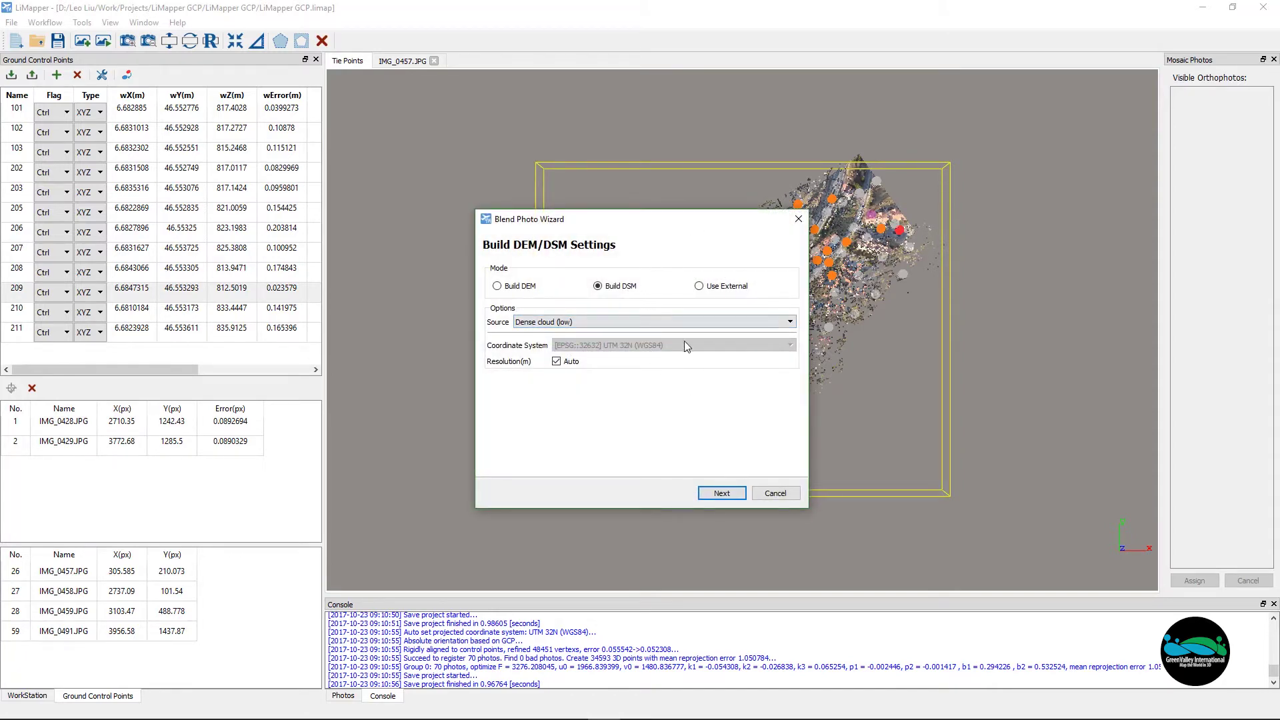
pyautogui.click(722, 493)
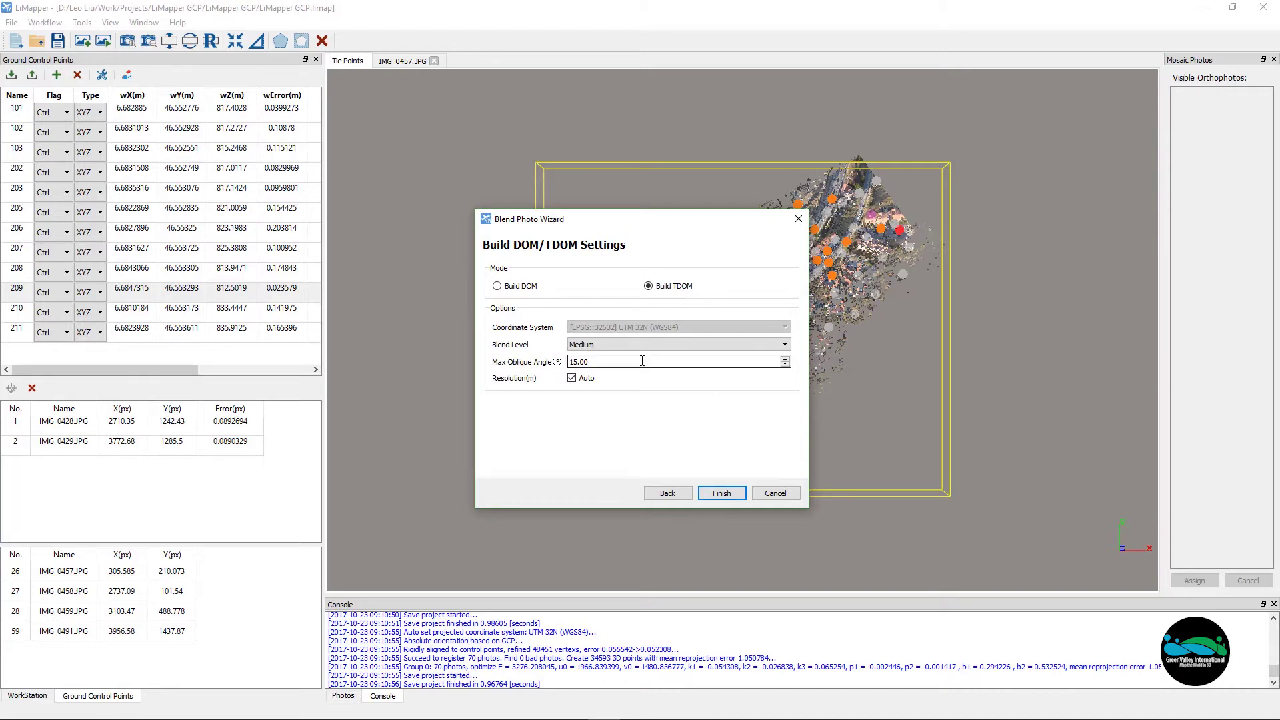
pyautogui.click(722, 492)
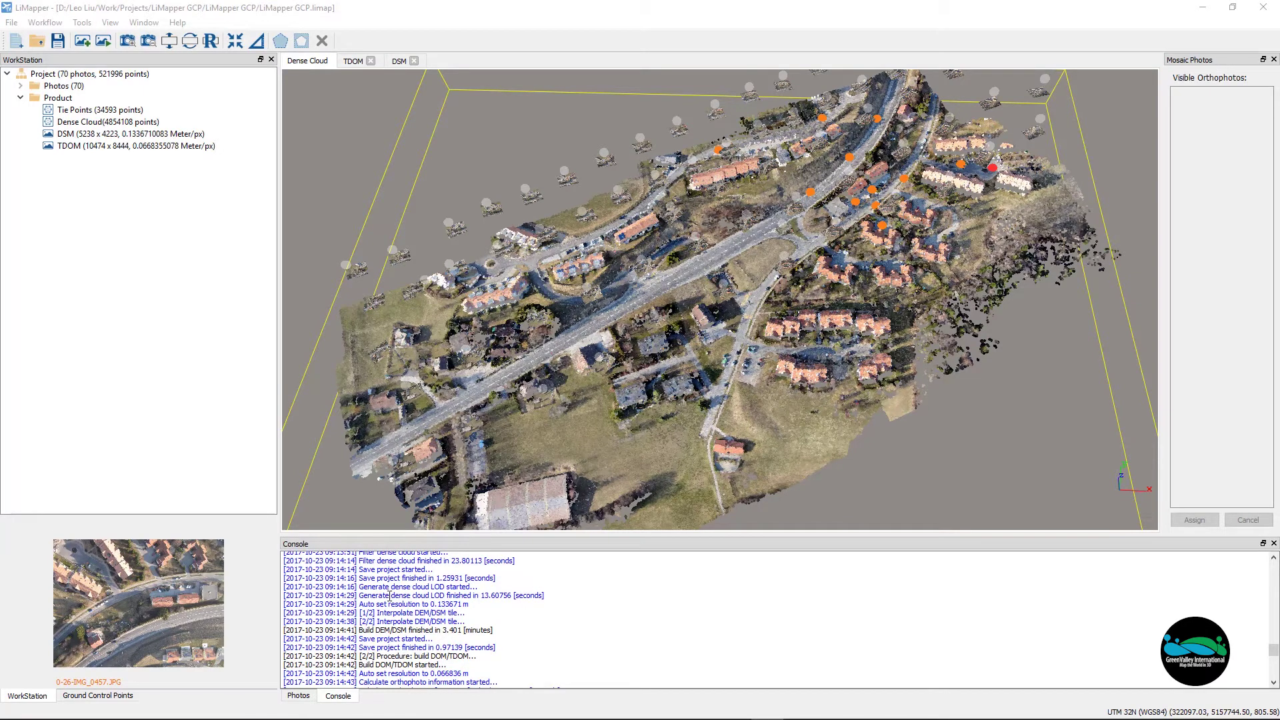
pyautogui.scroll(-2, 503, 616)
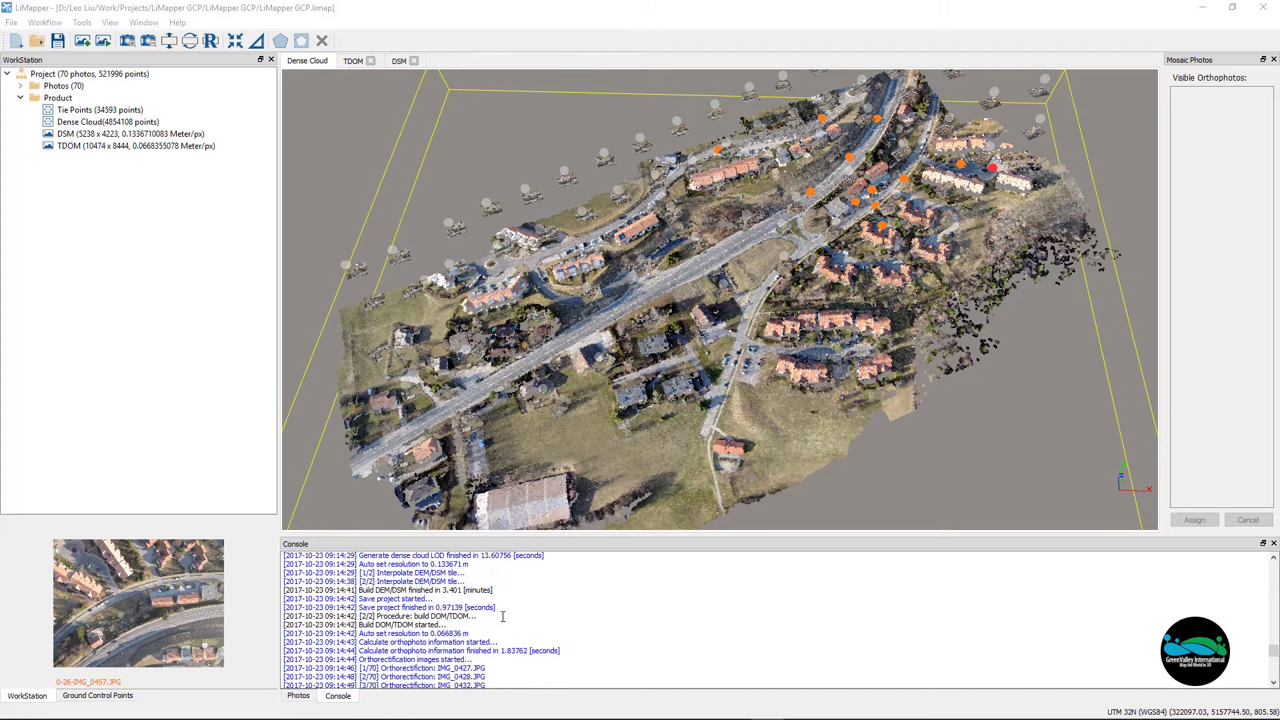
pyautogui.scroll(-2, 503, 617)
pyautogui.scroll(3, 503, 616)
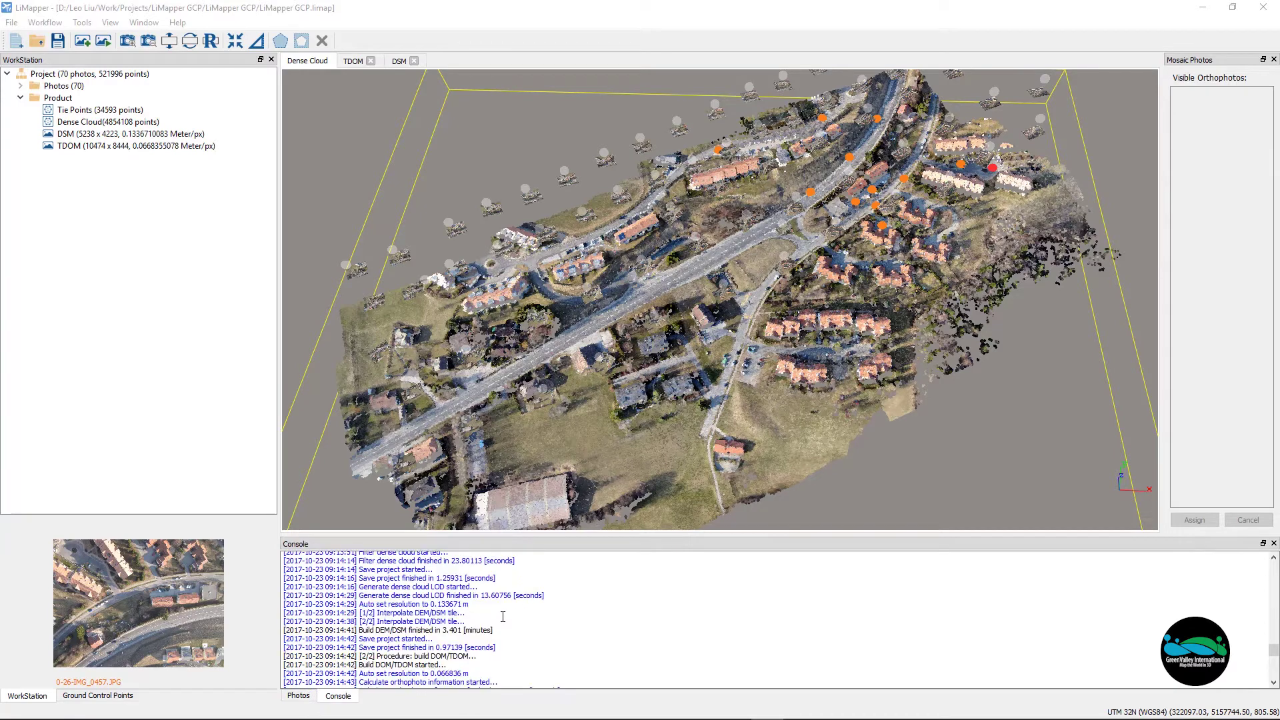
pyautogui.scroll(2, 503, 617)
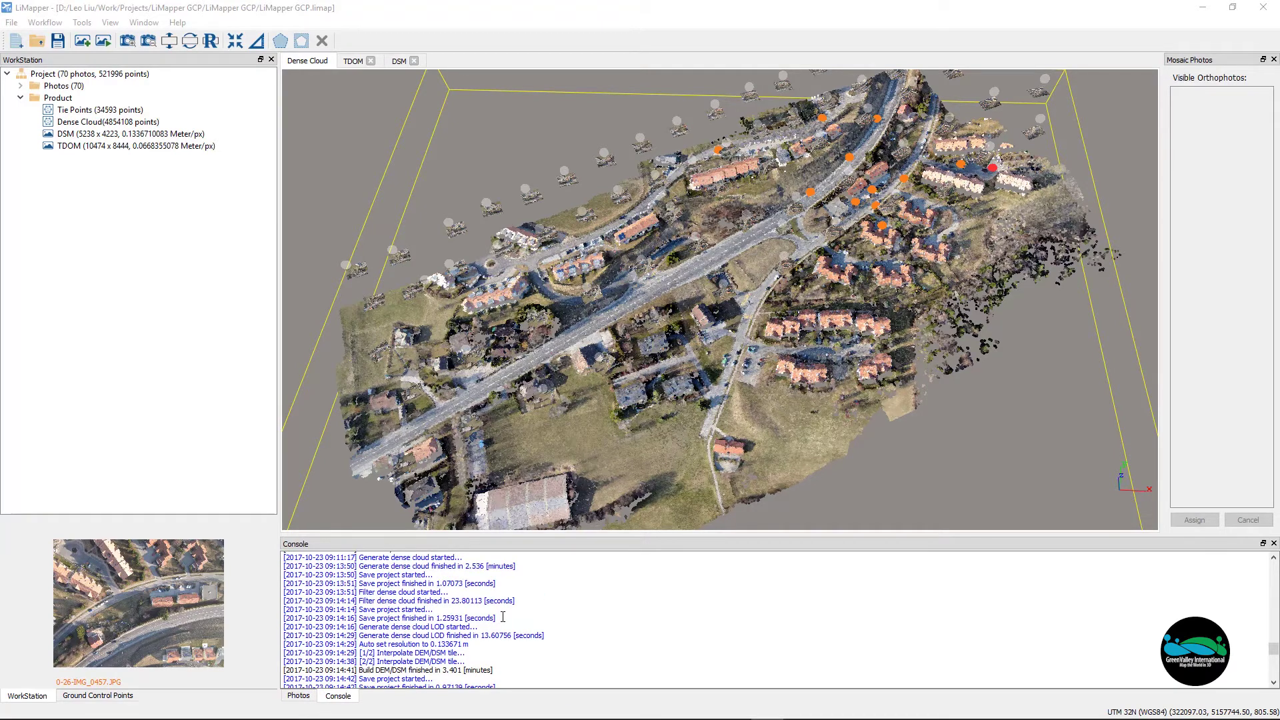
pyautogui.scroll(-2, 503, 617)
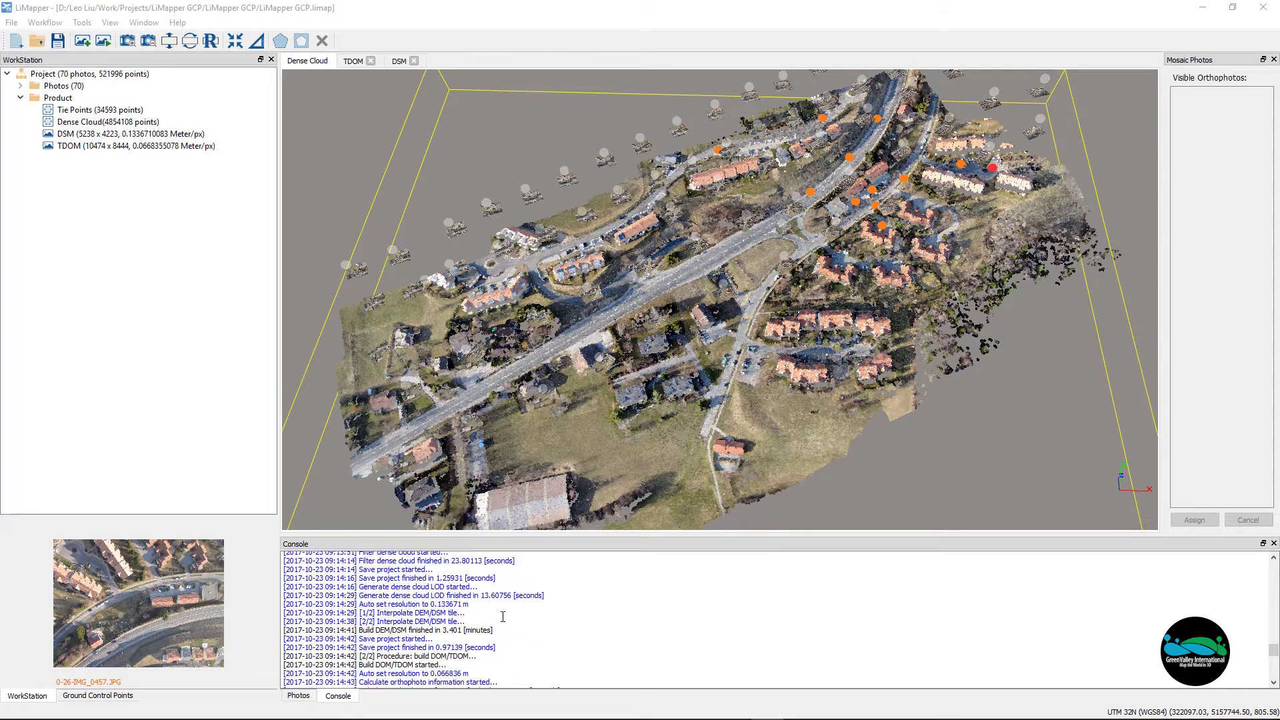
pyautogui.scroll(-1, 504, 616)
# Step: Highlight the 3.401-minute DSM duration in the Console and display the Tie Points
pyautogui.doubleClick(446, 590)
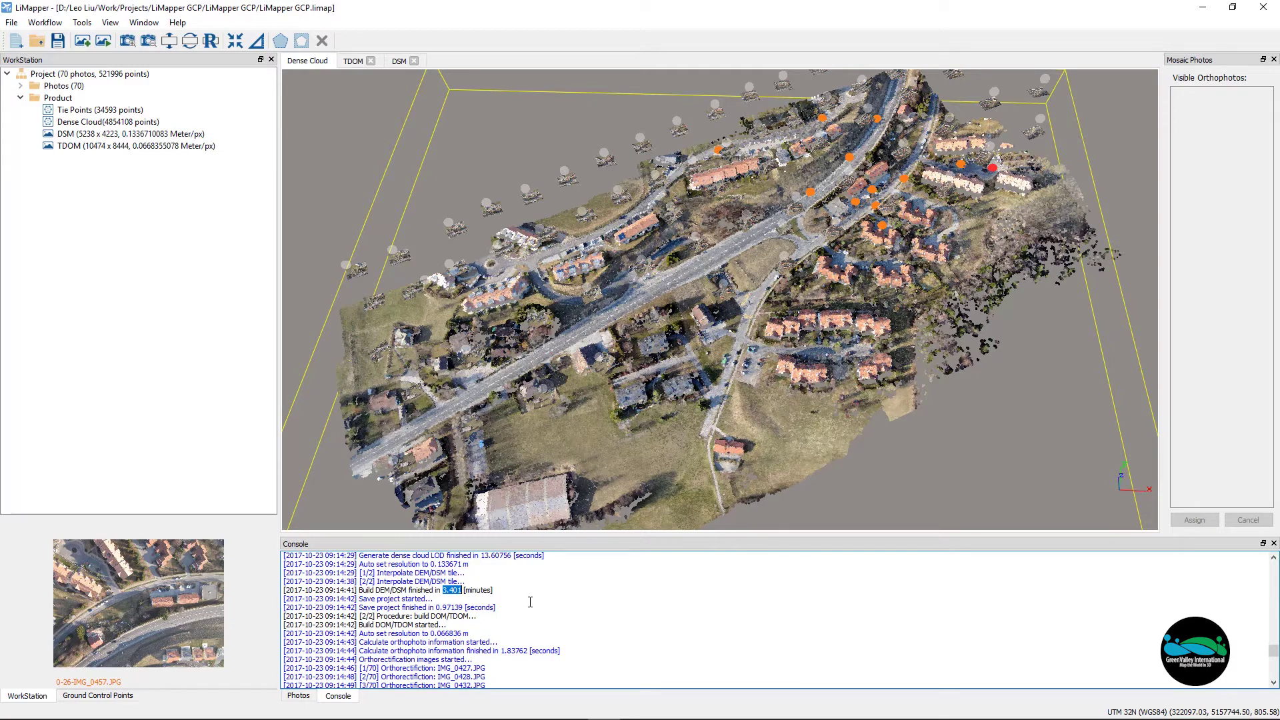
pyautogui.scroll(-2, 532, 602)
pyautogui.scroll(-1, 531, 601)
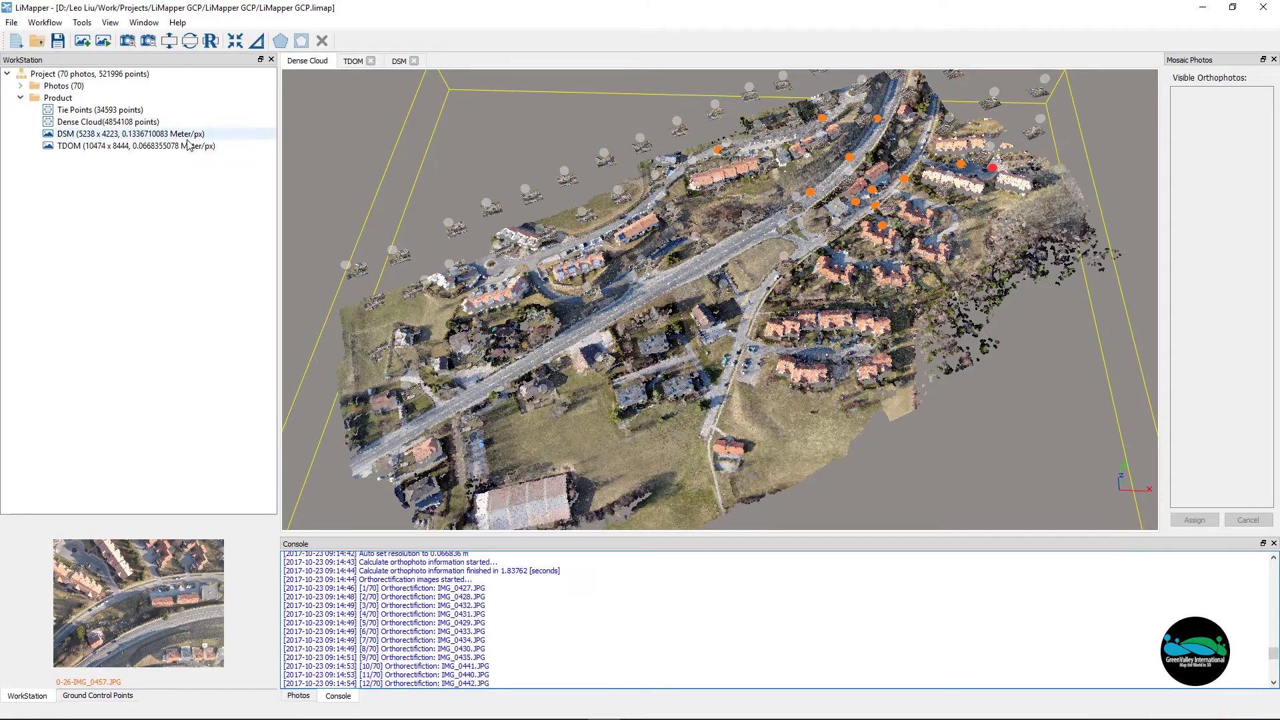
pyautogui.doubleClick(116, 110)
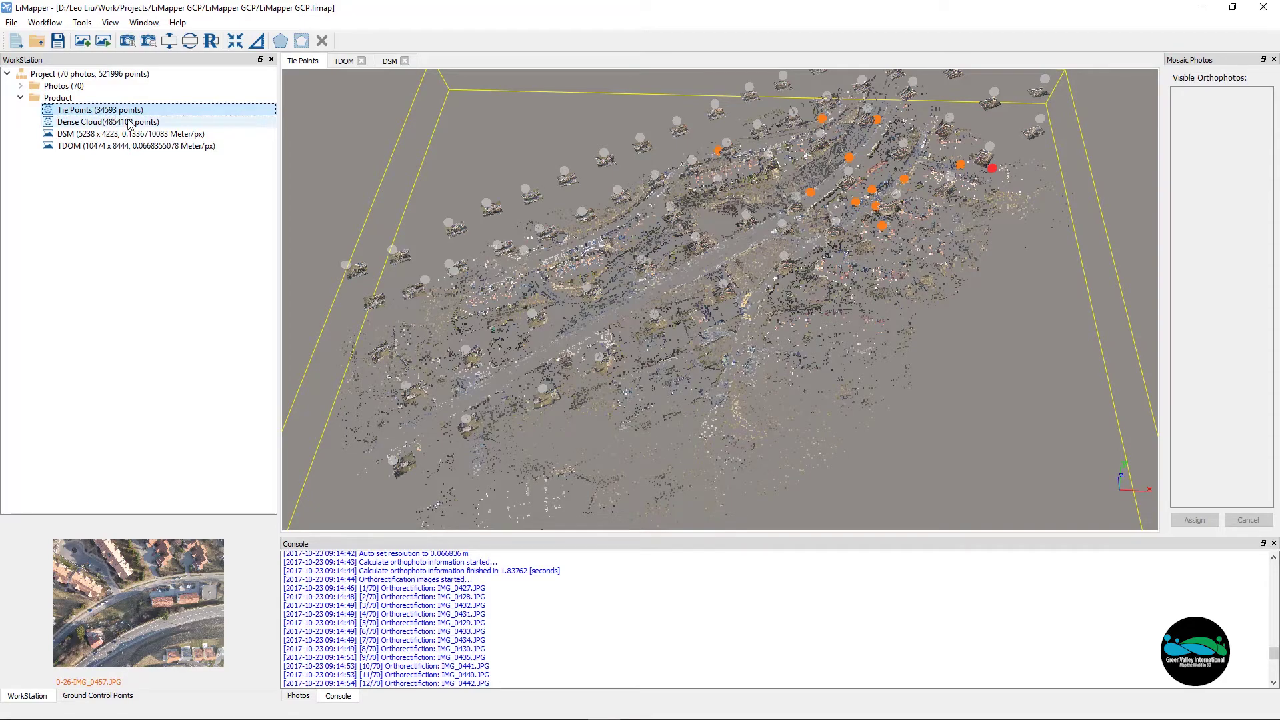
pyautogui.doubleClick(128, 122)
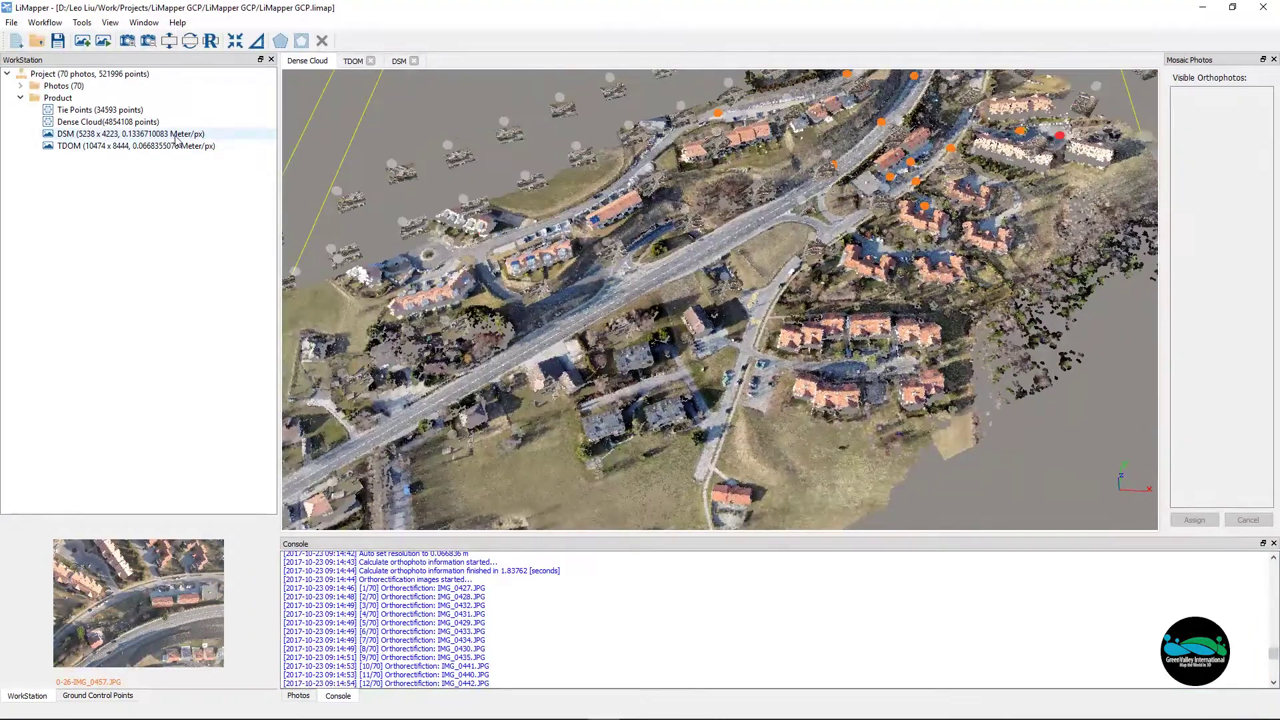
pyautogui.doubleClick(176, 134)
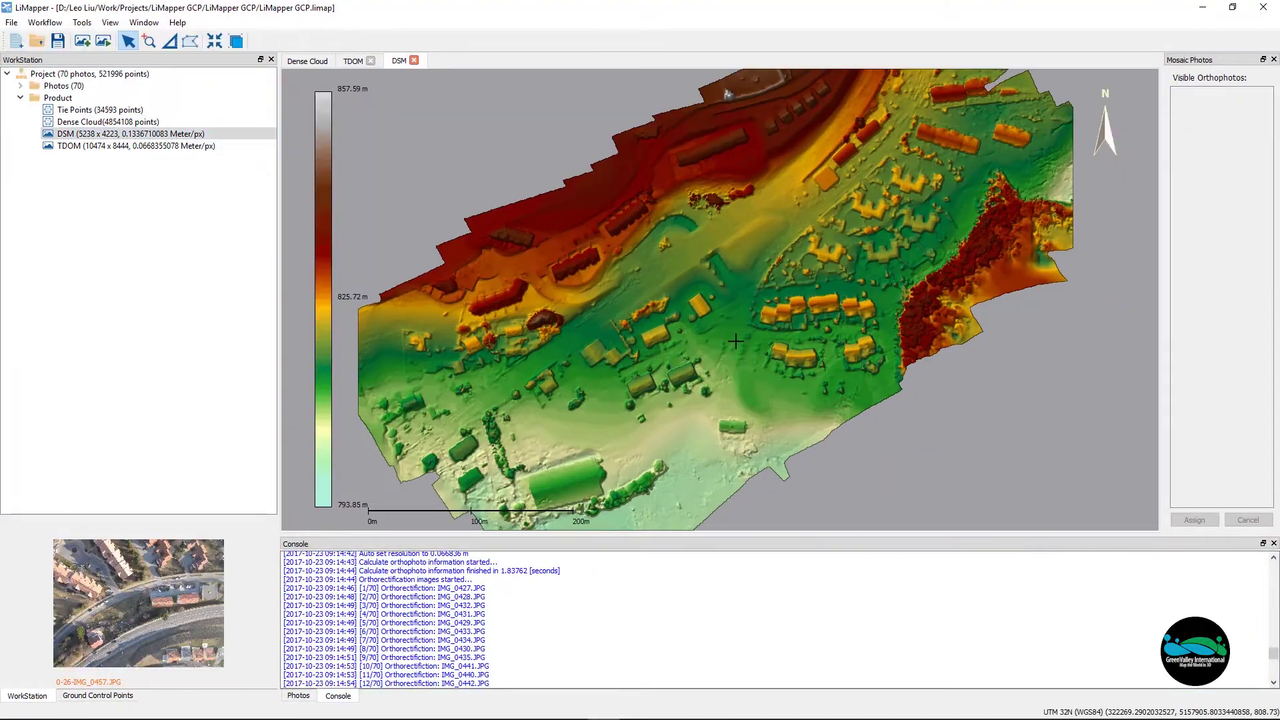
pyautogui.scroll(-3, 732, 345)
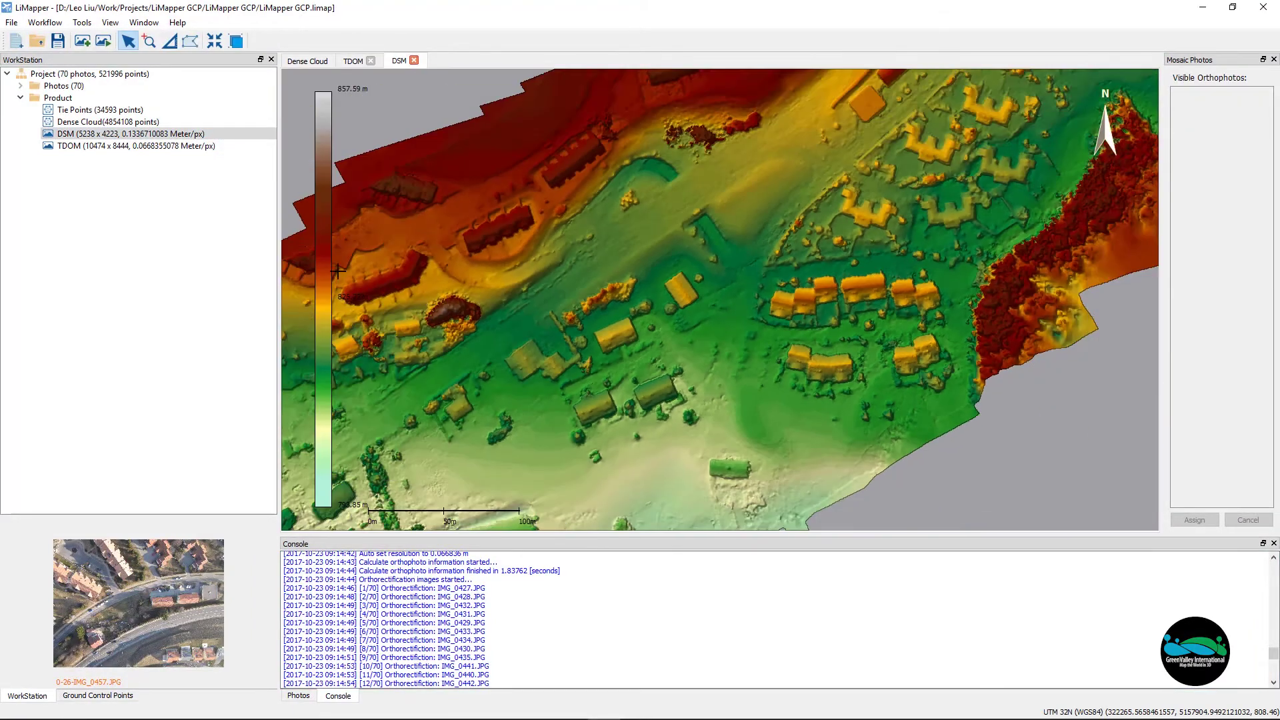
pyautogui.click(149, 147)
pyautogui.doubleClick(148, 147)
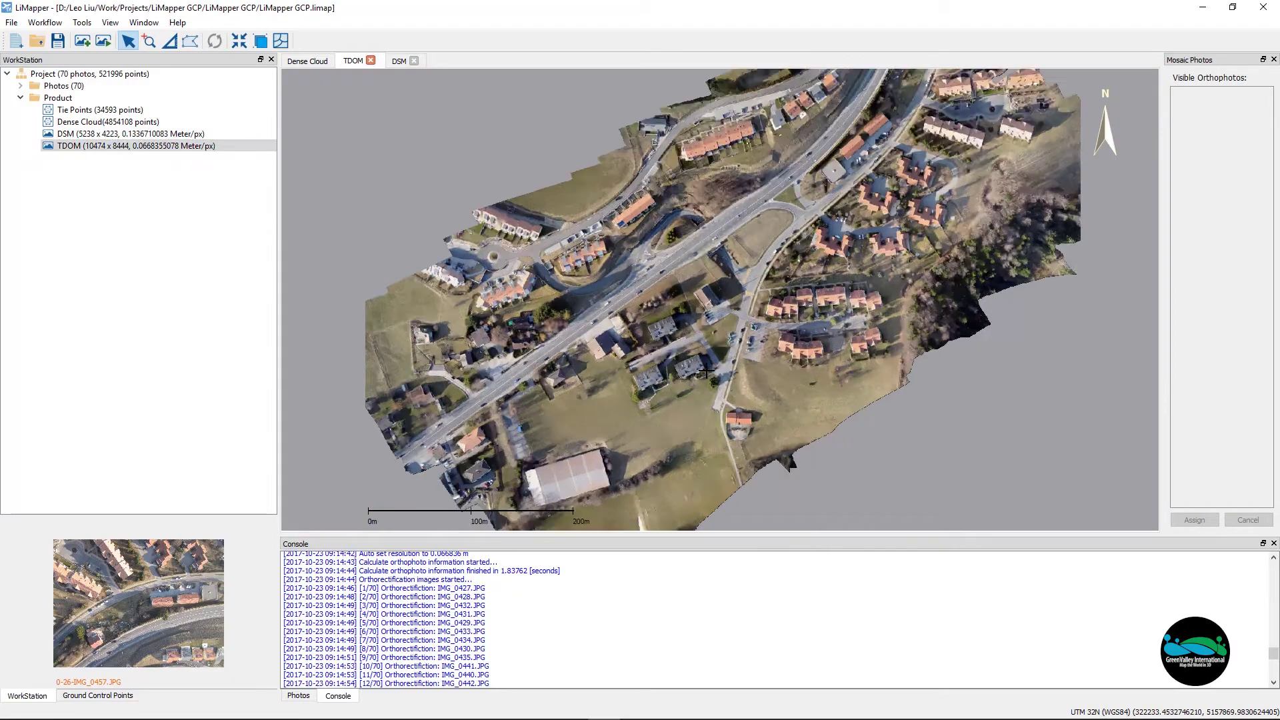
pyautogui.scroll(-5, 705, 371)
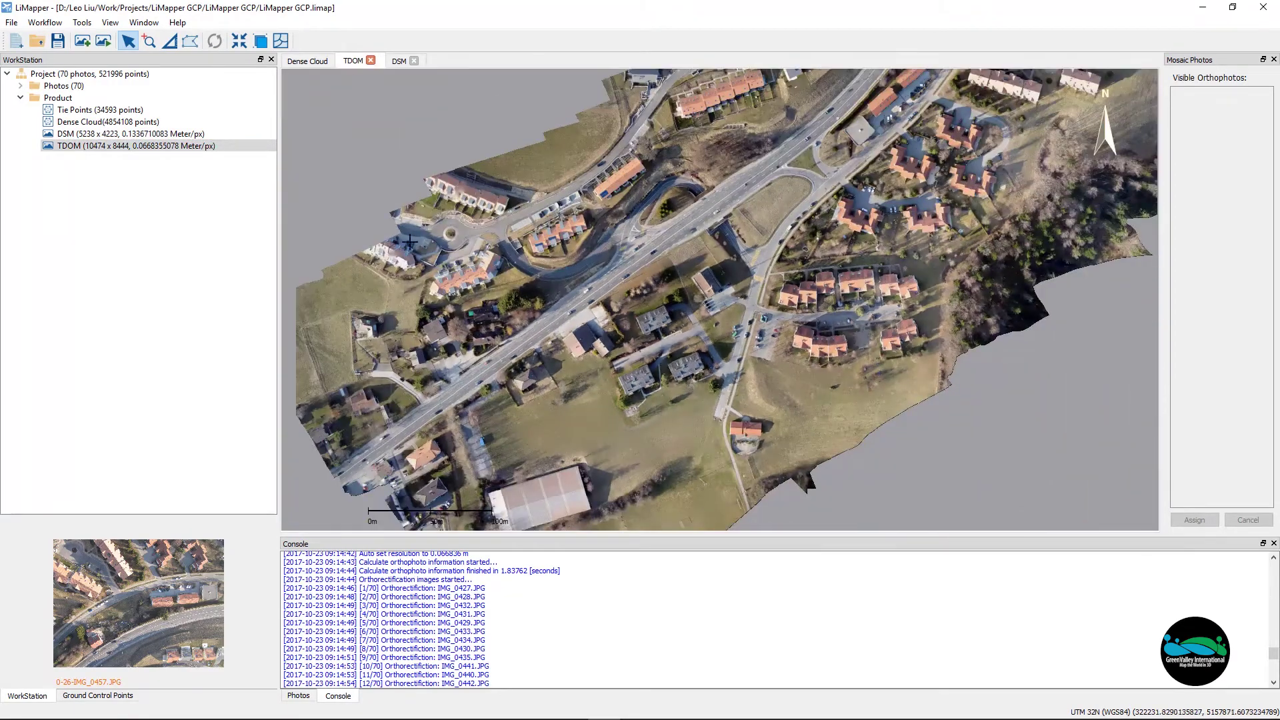
pyautogui.doubleClick(143, 122)
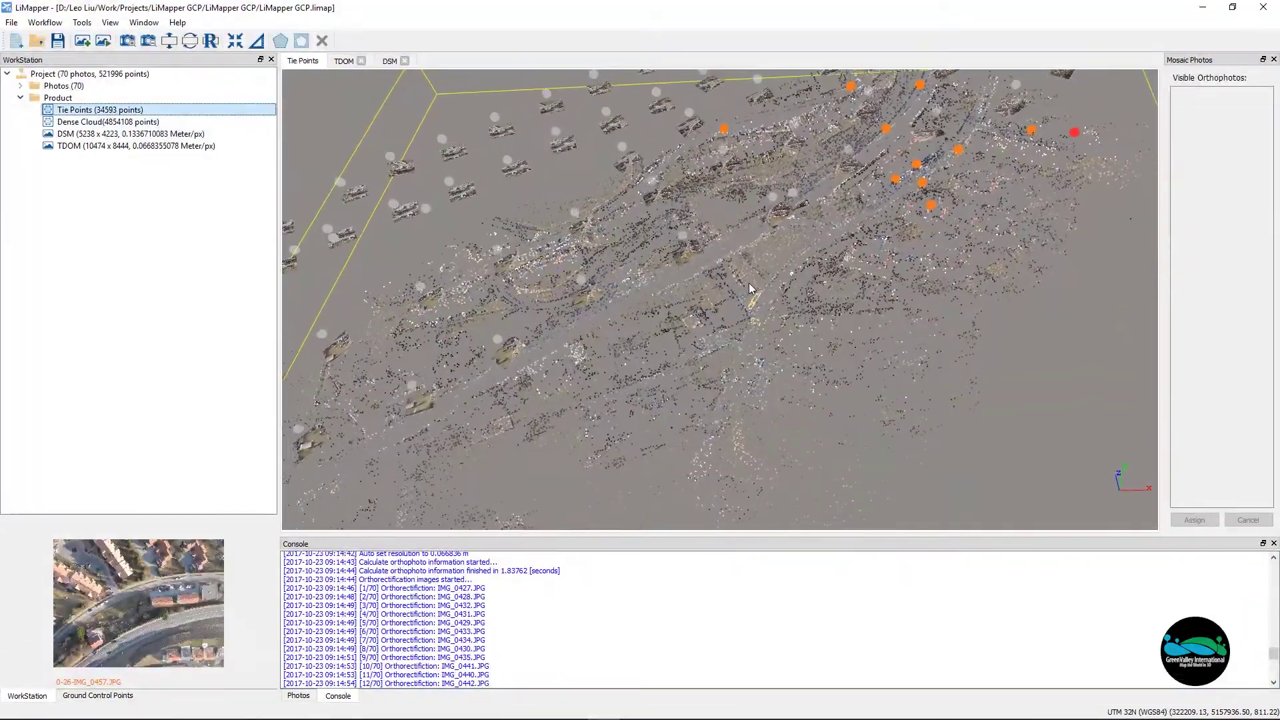
pyautogui.moveTo(370, 222)
pyautogui.mouseDown()
pyautogui.moveTo(815, 266)
pyautogui.moveTo(790, 290)
pyautogui.mouseUp()
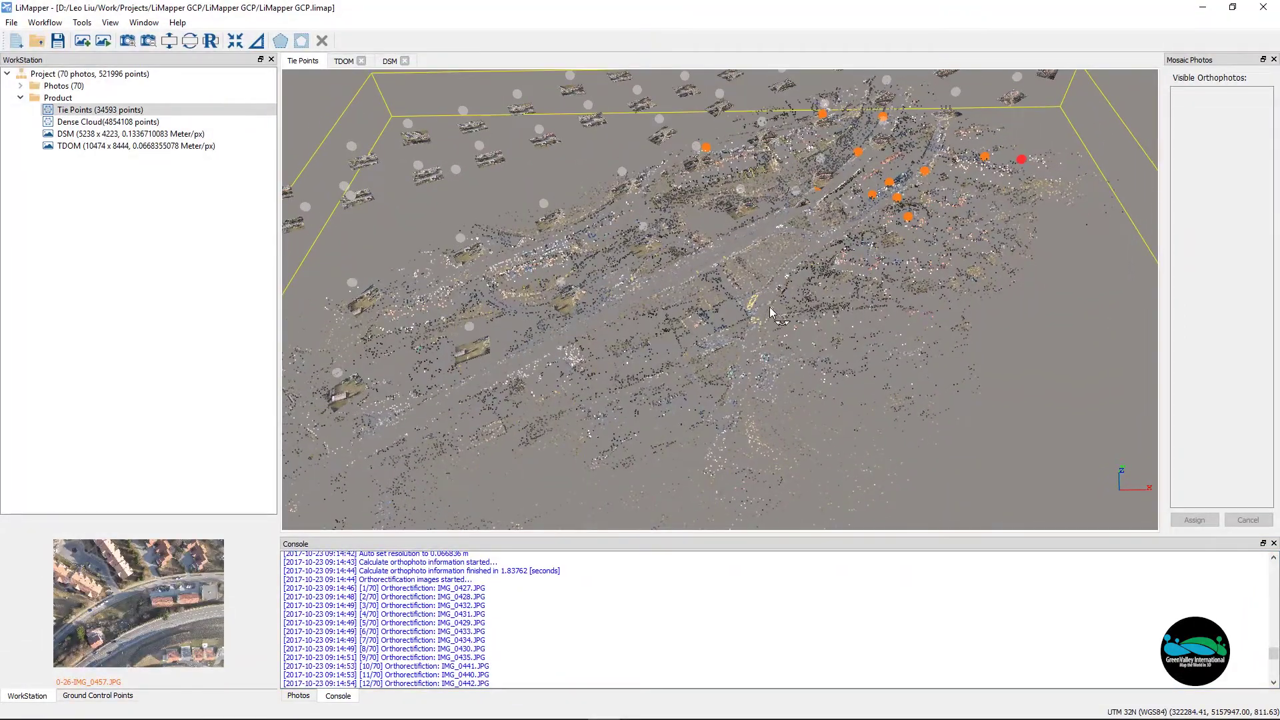
# Step: Display the Dense Cloud and orbit to an oblique view of the whole hillside town
pyautogui.doubleClick(110, 122)
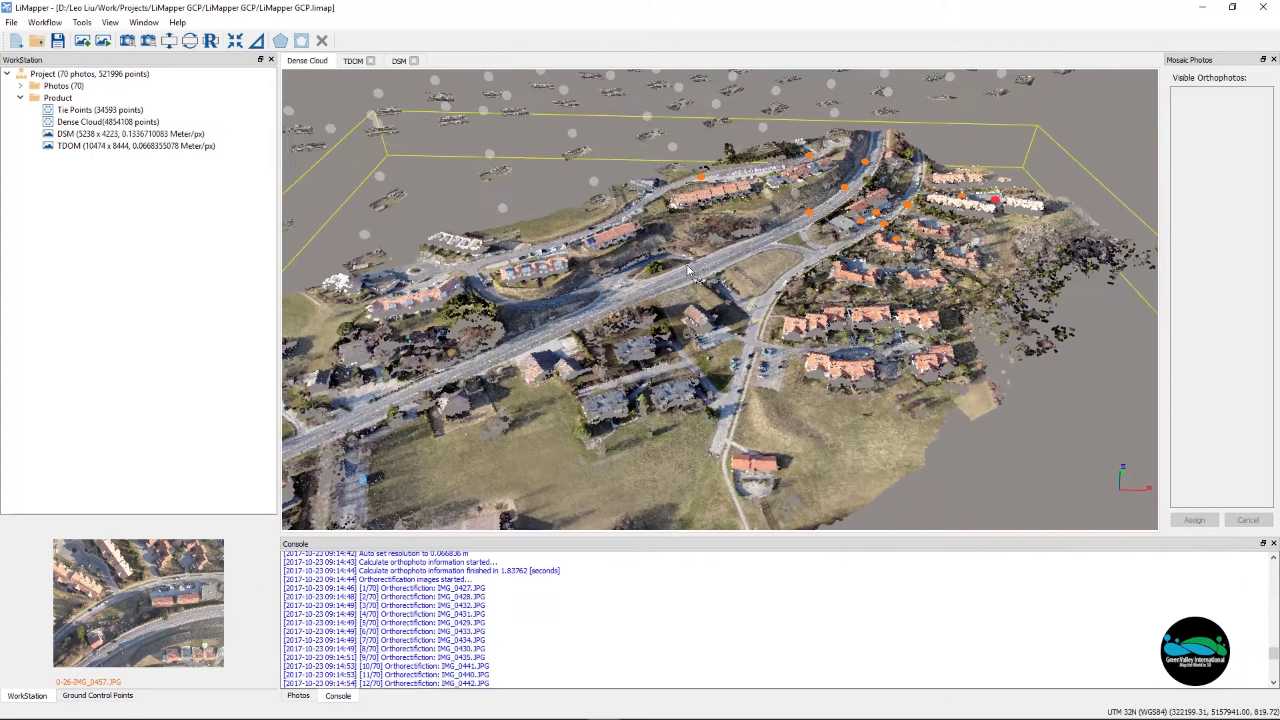
pyautogui.scroll(-1, 686, 297)
pyautogui.scroll(-2, 686, 298)
pyautogui.scroll(-2, 687, 297)
pyautogui.scroll(5, 684, 320)
pyautogui.scroll(-1, 695, 330)
pyautogui.scroll(-1, 706, 339)
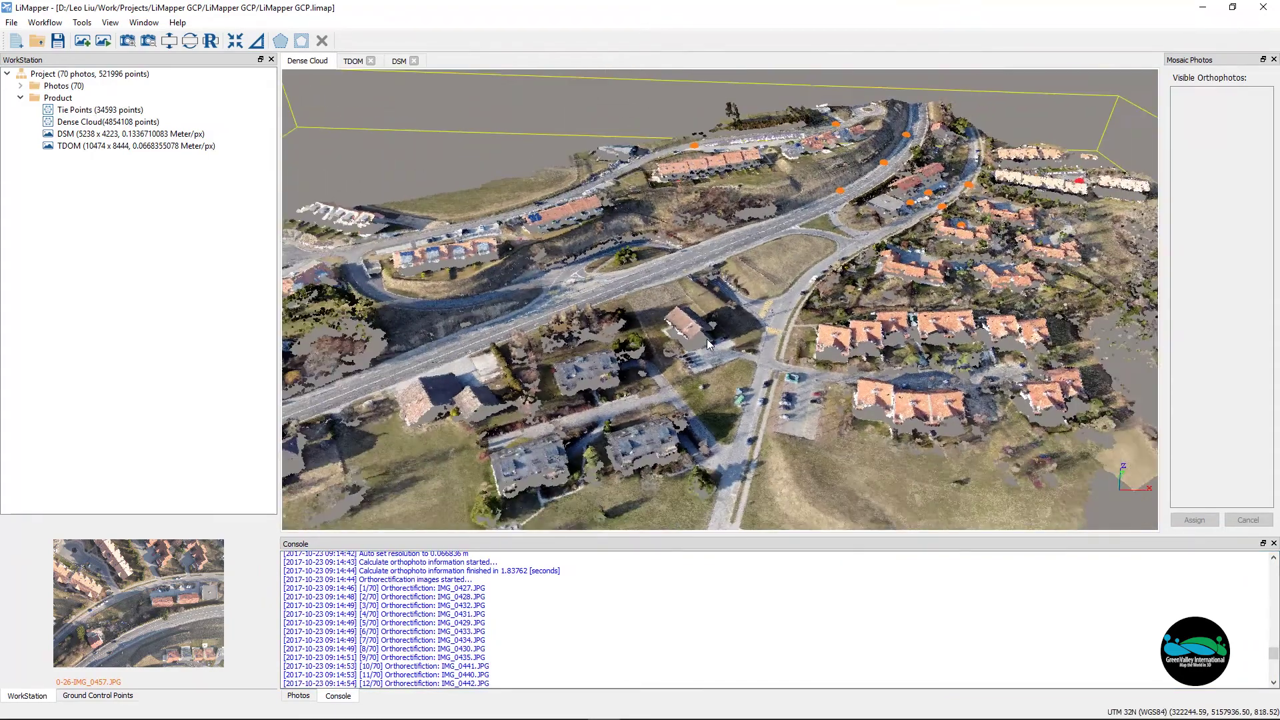
pyautogui.scroll(-1, 707, 340)
pyautogui.scroll(-2, 708, 339)
pyautogui.scroll(-1, 707, 340)
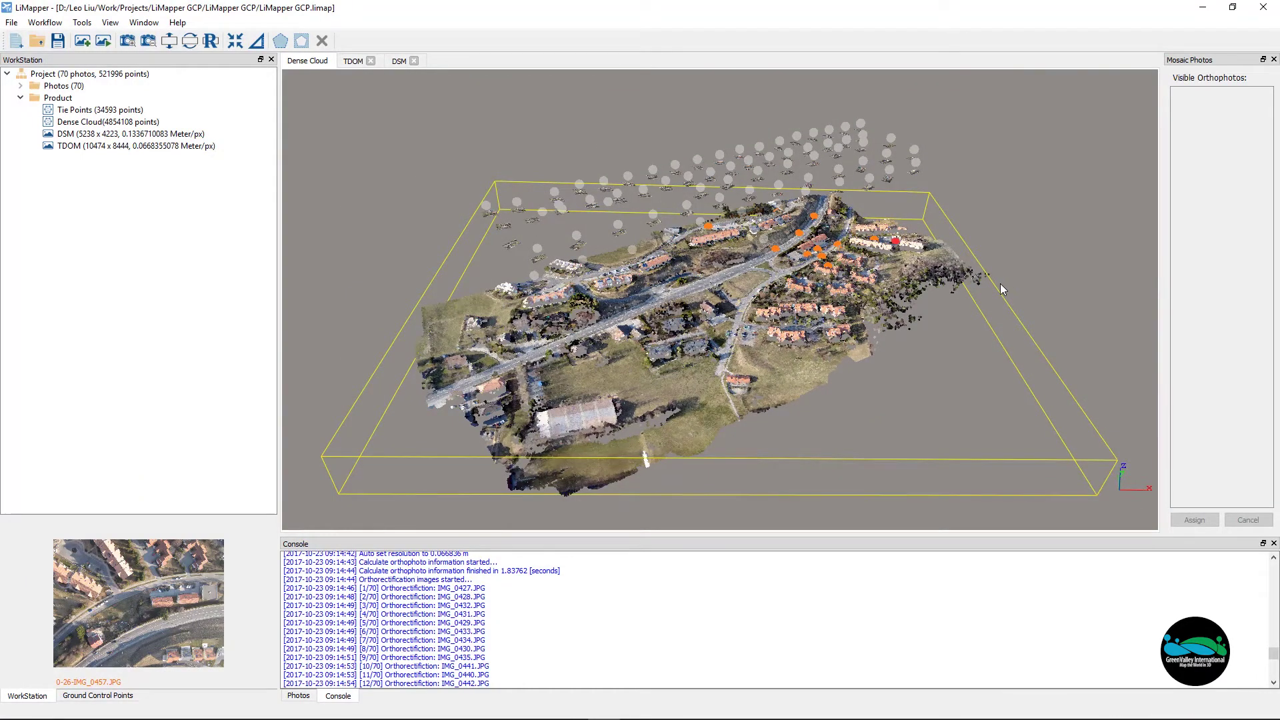
pyautogui.moveTo(1000, 282)
pyautogui.mouseDown()
pyautogui.moveTo(964, 287)
pyautogui.moveTo(972, 306)
pyautogui.moveTo(1002, 313)
pyautogui.mouseUp()
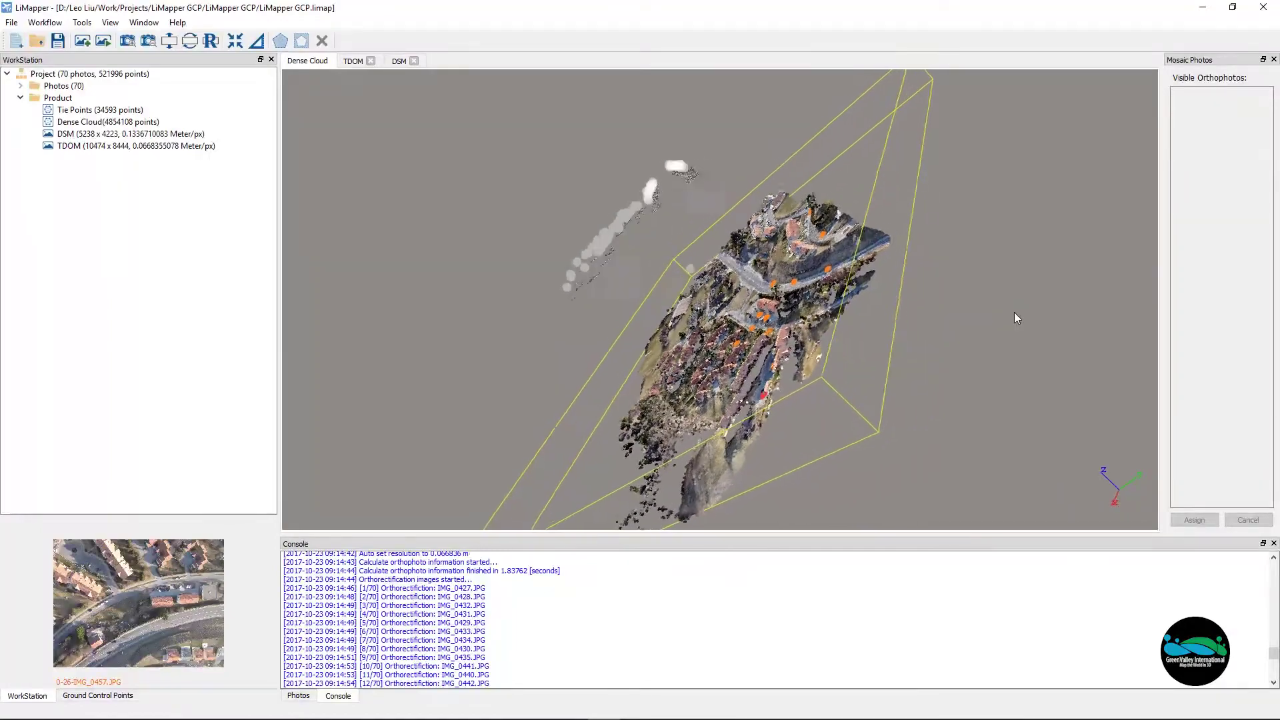
pyautogui.moveTo(980, 321)
pyautogui.mouseDown()
pyautogui.moveTo(946, 341)
pyautogui.moveTo(677, 329)
pyautogui.moveTo(799, 347)
pyautogui.mouseUp()
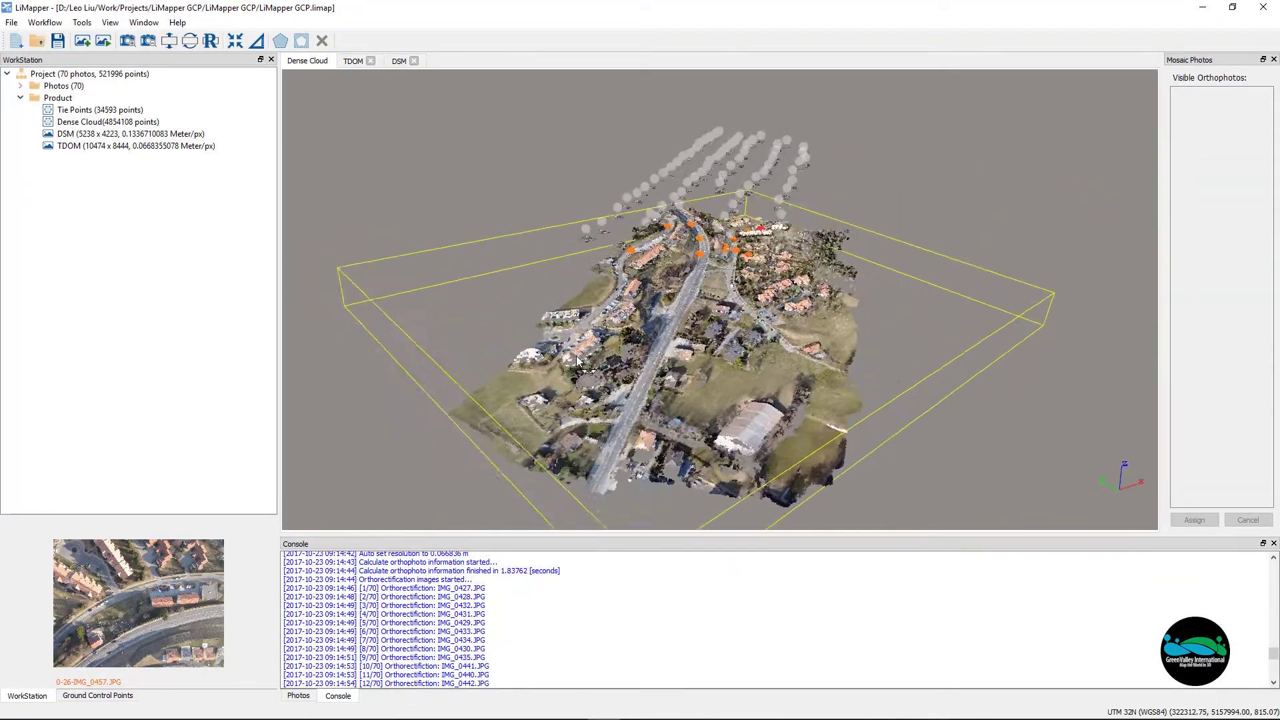
pyautogui.moveTo(800, 347); pyautogui.dragTo(362, 300)
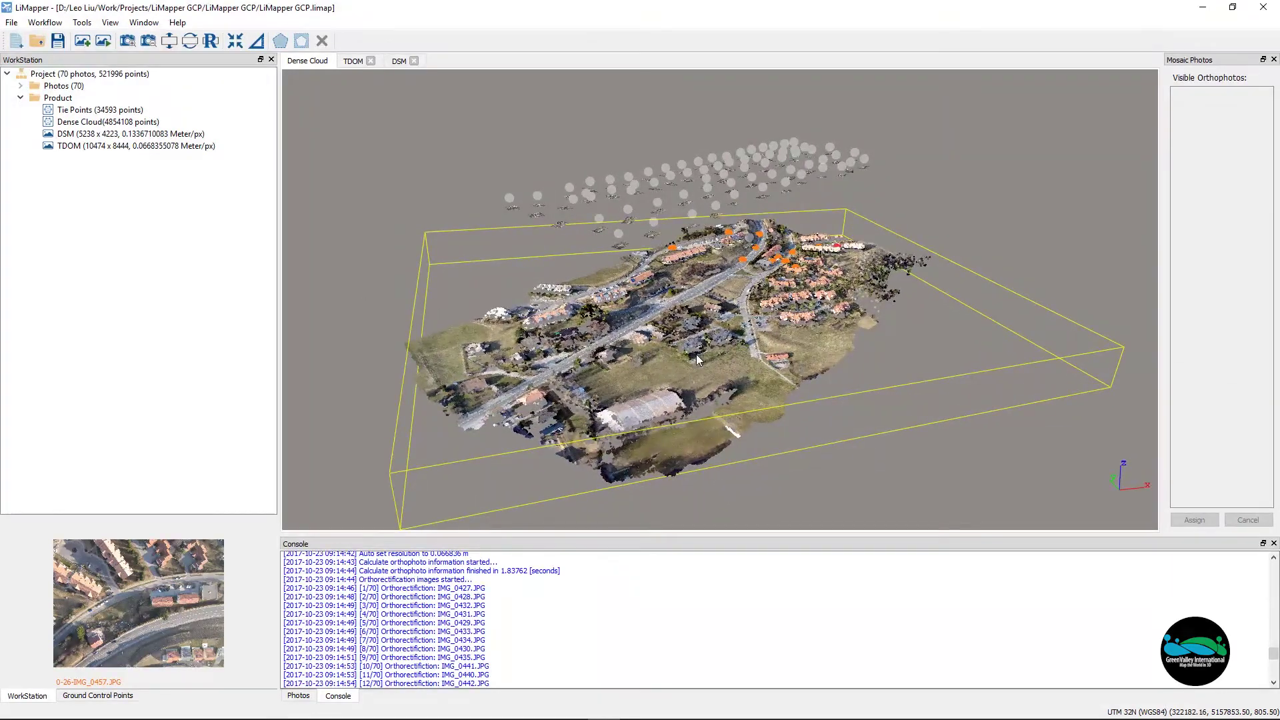
pyautogui.click(170, 148)
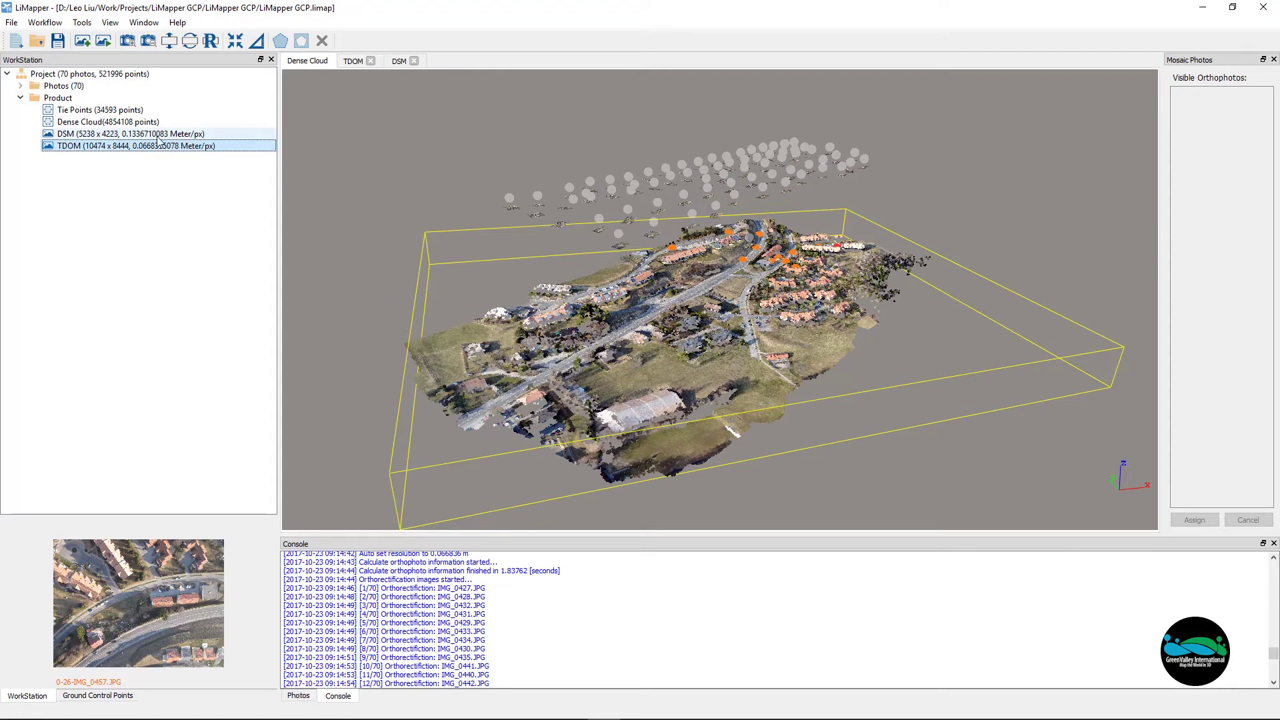
# Step: Save the project, review the DSM export settings, and select the Dense Cloud product
pyautogui.click(158, 137)
pyautogui.click(57, 40)
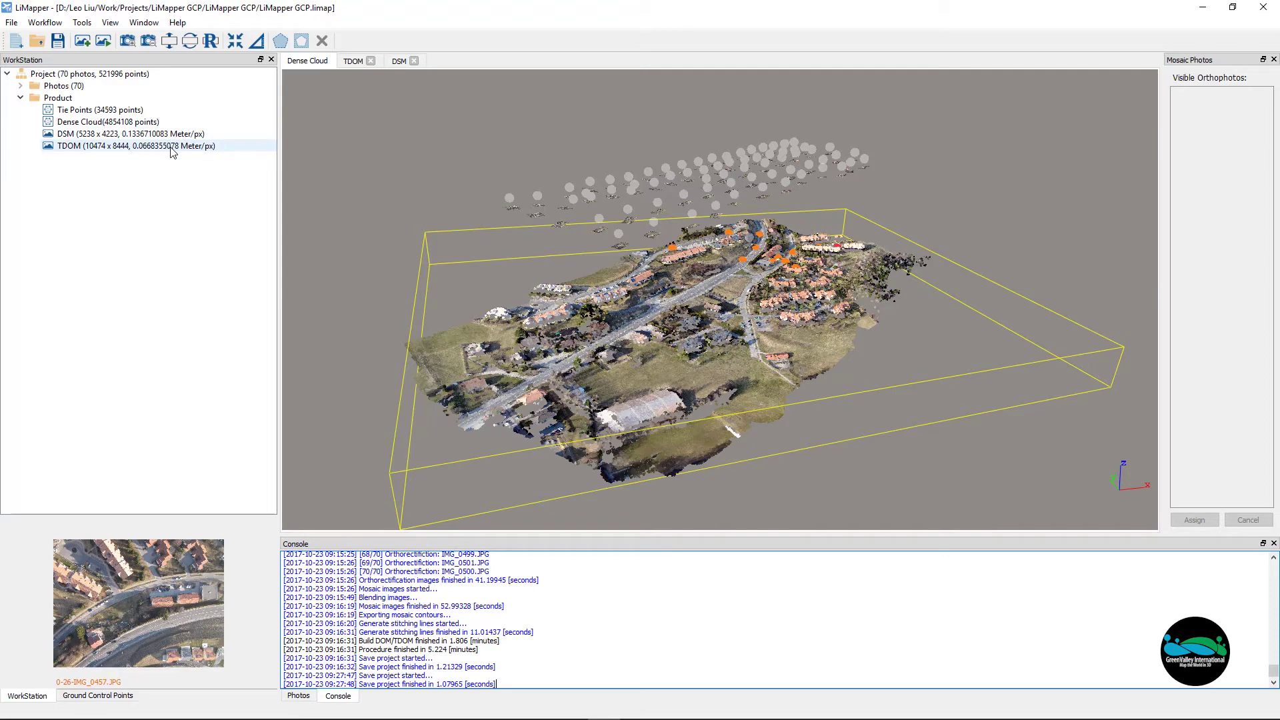
pyautogui.click(170, 134)
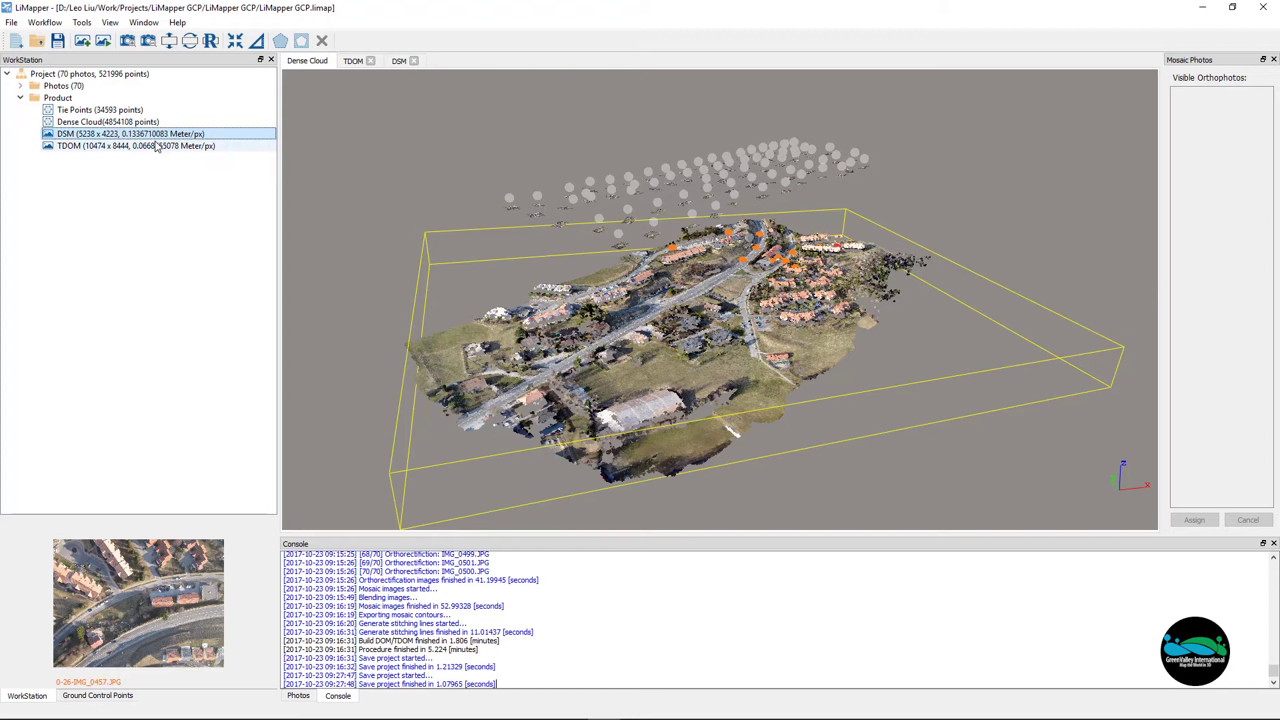
pyautogui.rightClick(162, 138)
pyautogui.click(183, 146)
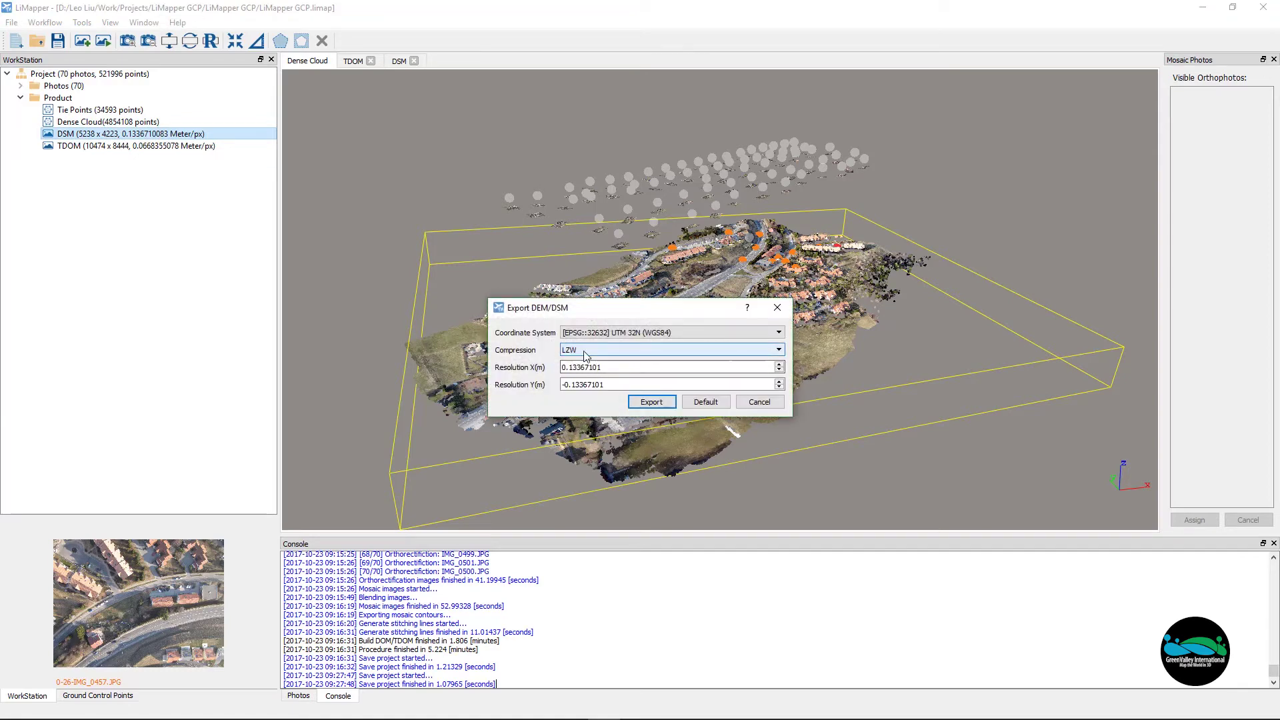
pyautogui.click(778, 309)
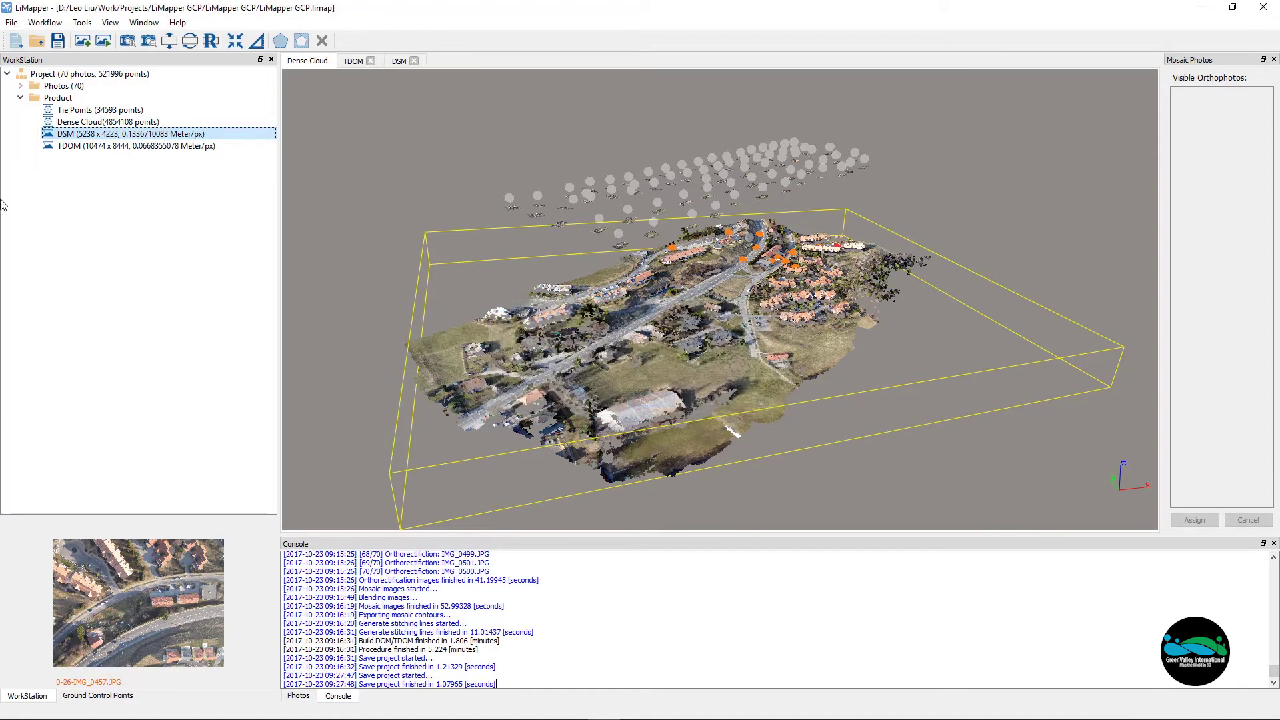
pyautogui.click(121, 125)
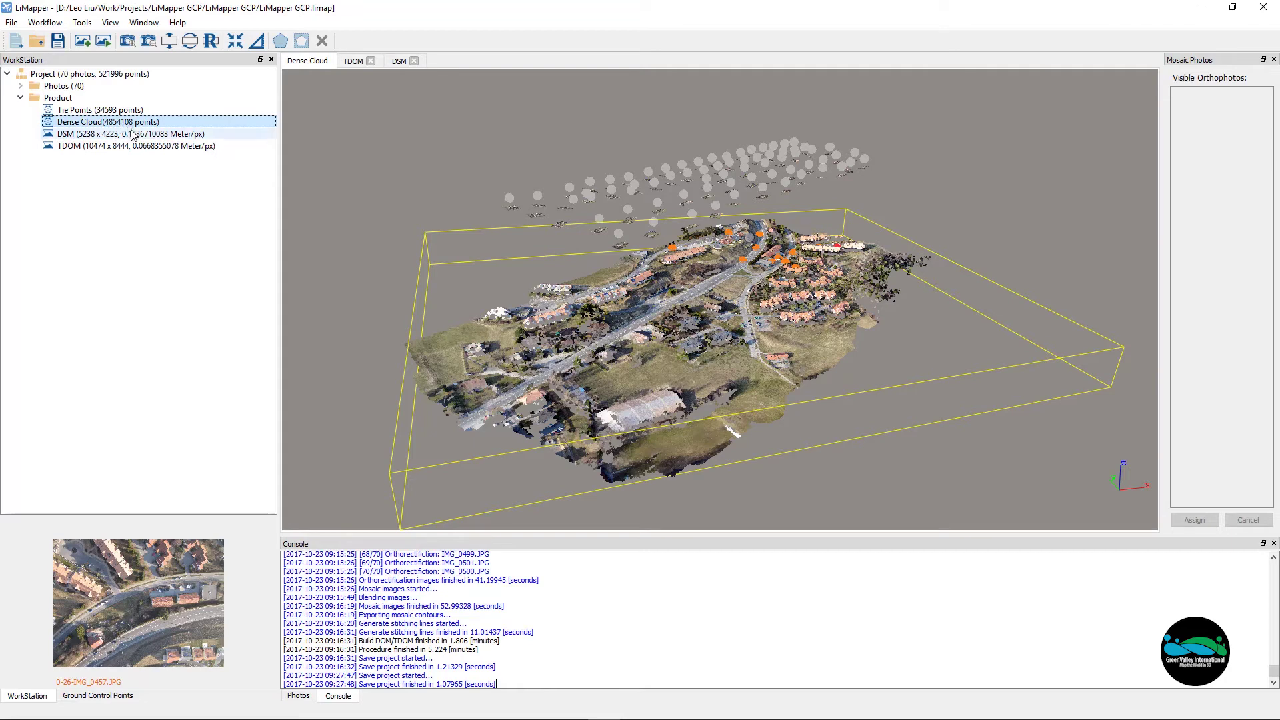
# Step: Start the dense cloud's 3D point export and choose LAS as the file type
pyautogui.rightClick(121, 125)
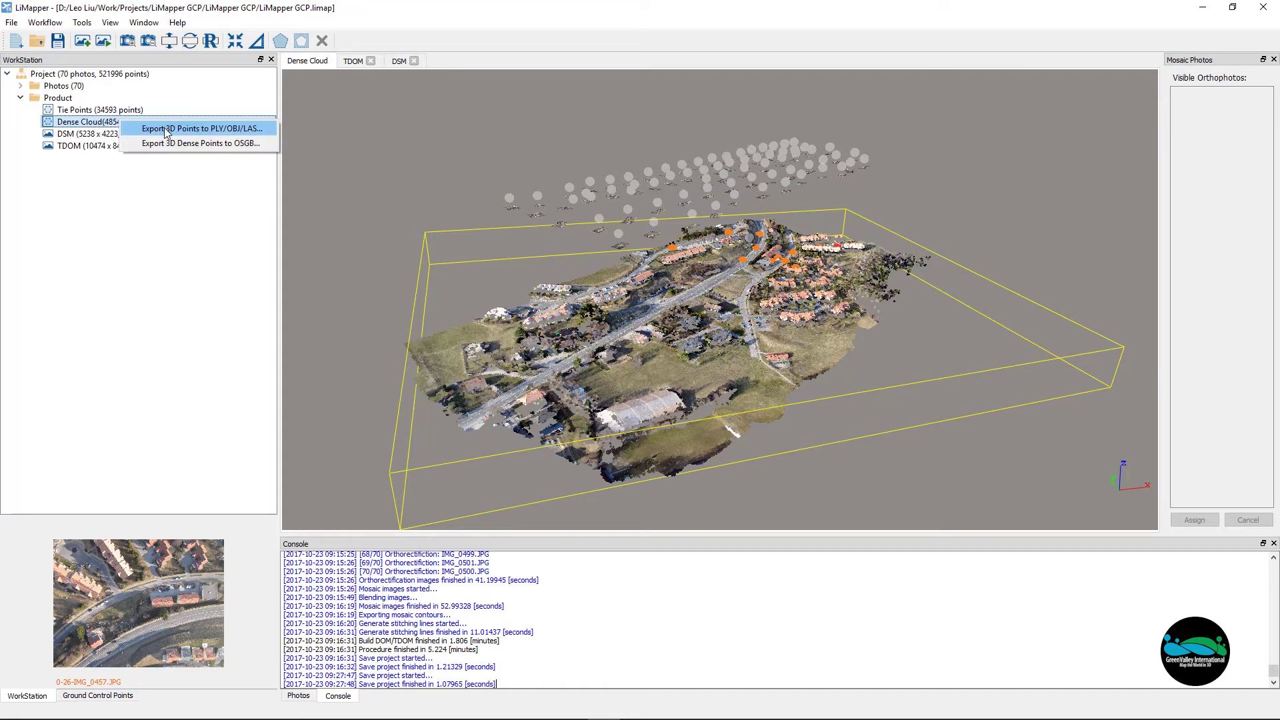
pyautogui.click(223, 132)
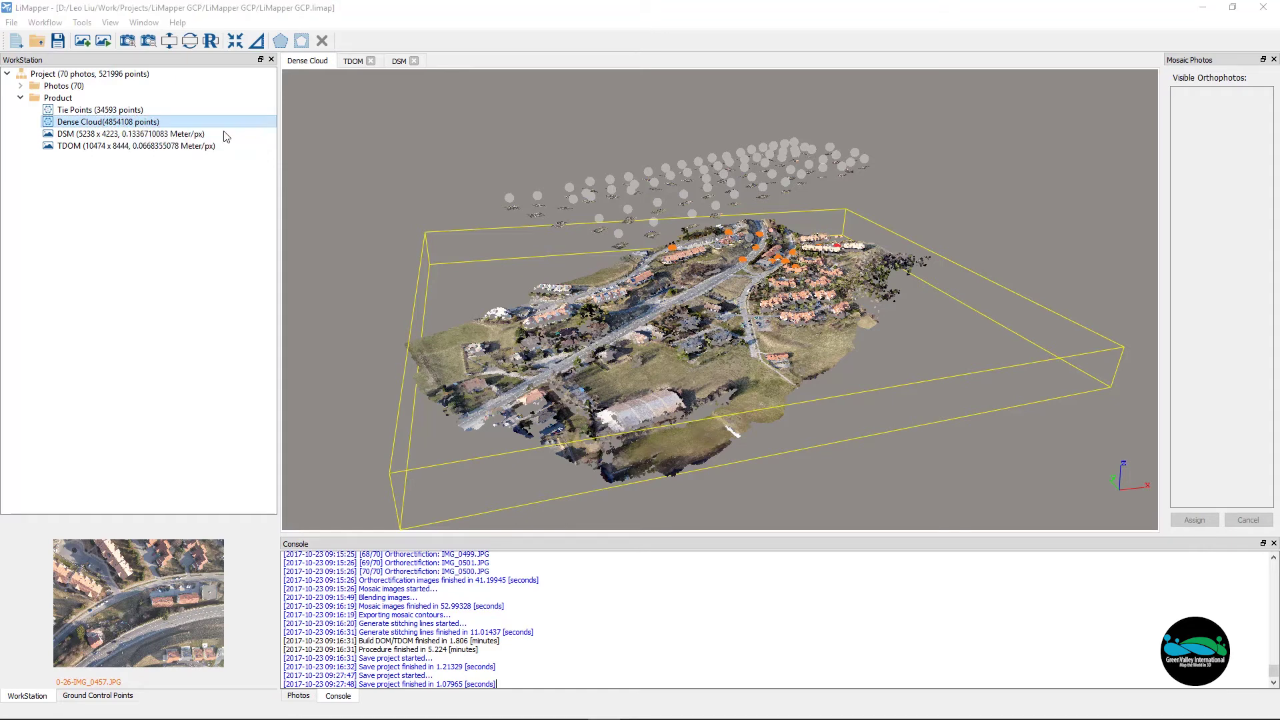
pyautogui.moveTo(658, 323); pyautogui.dragTo(494, 200)
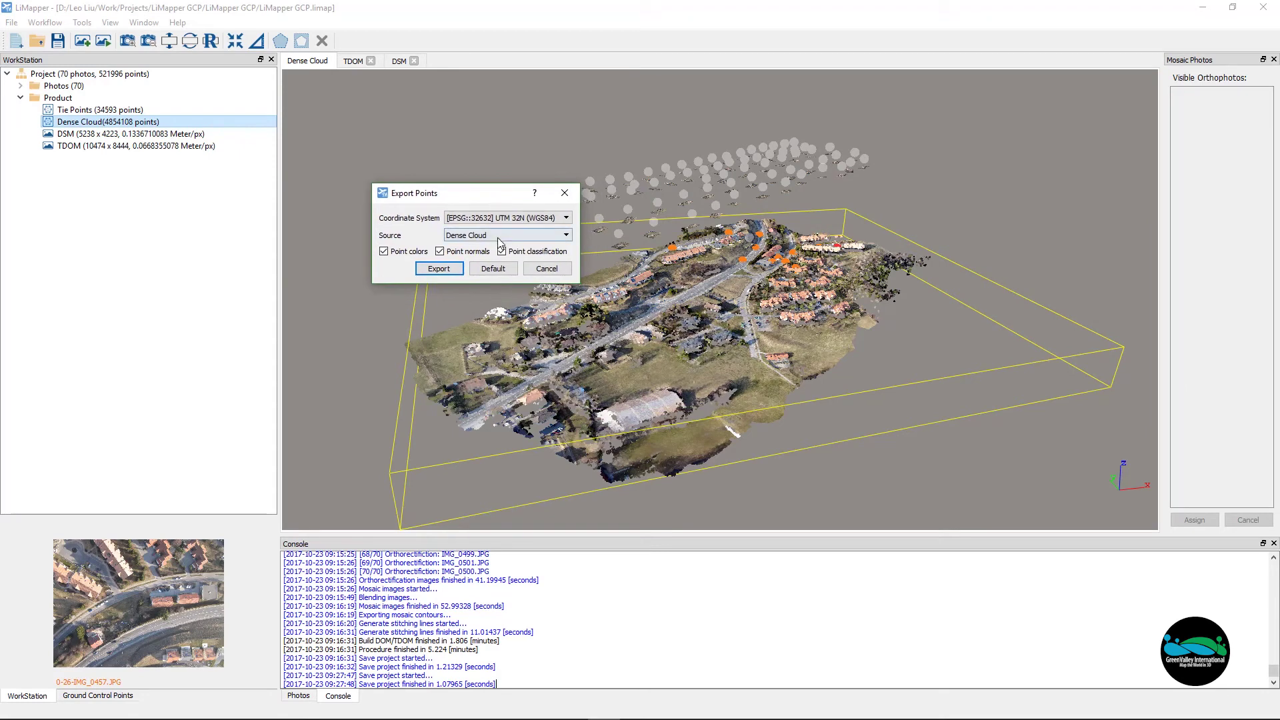
pyautogui.click(452, 268)
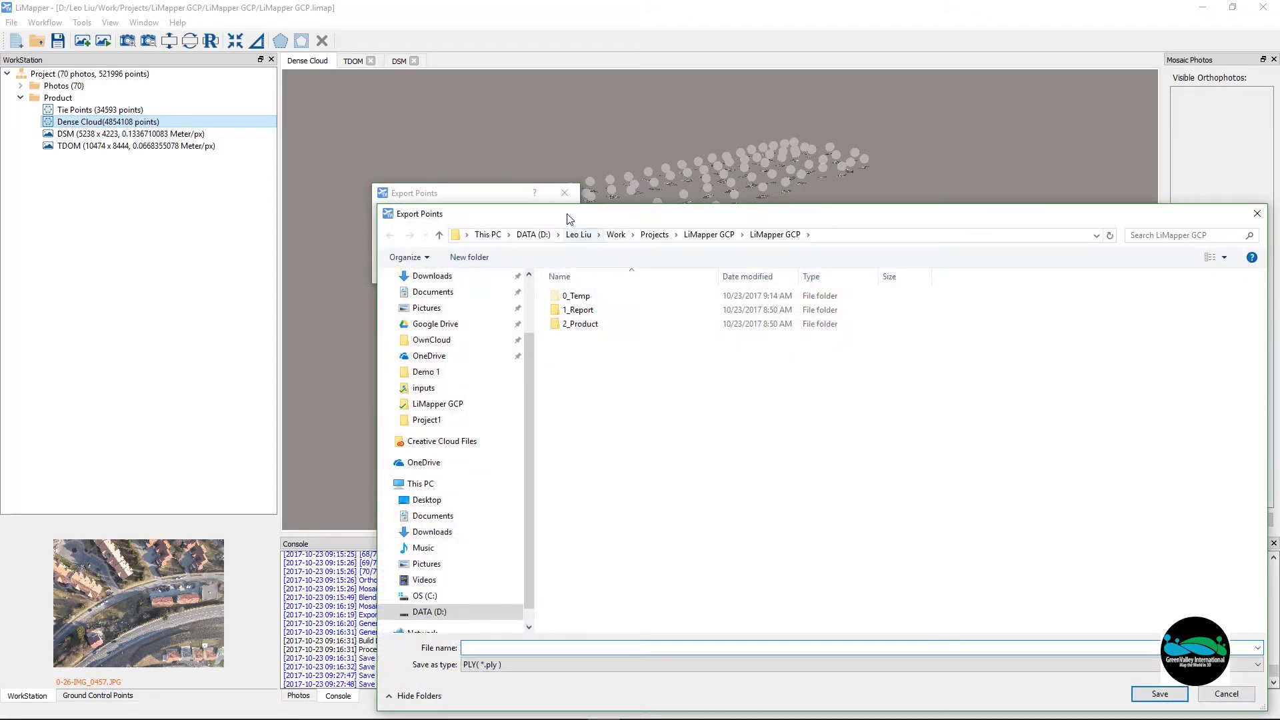
pyautogui.moveTo(566, 213); pyautogui.dragTo(380, 34)
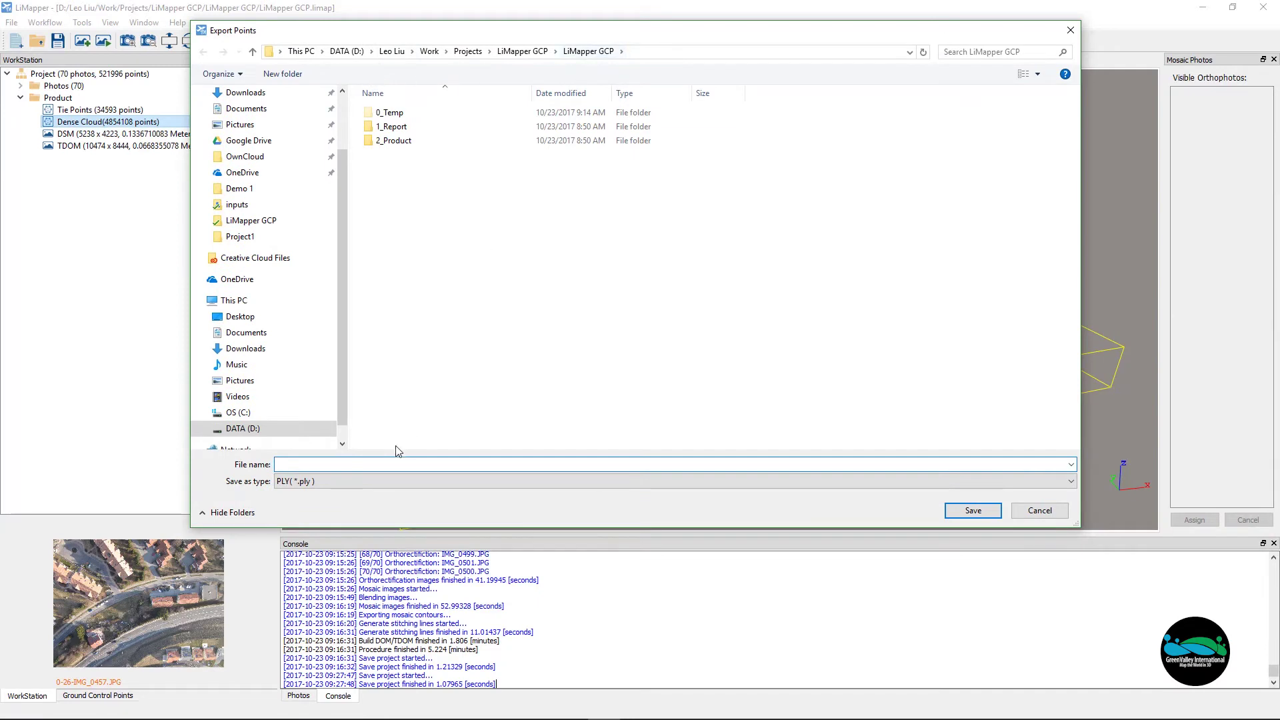
pyautogui.click(364, 482)
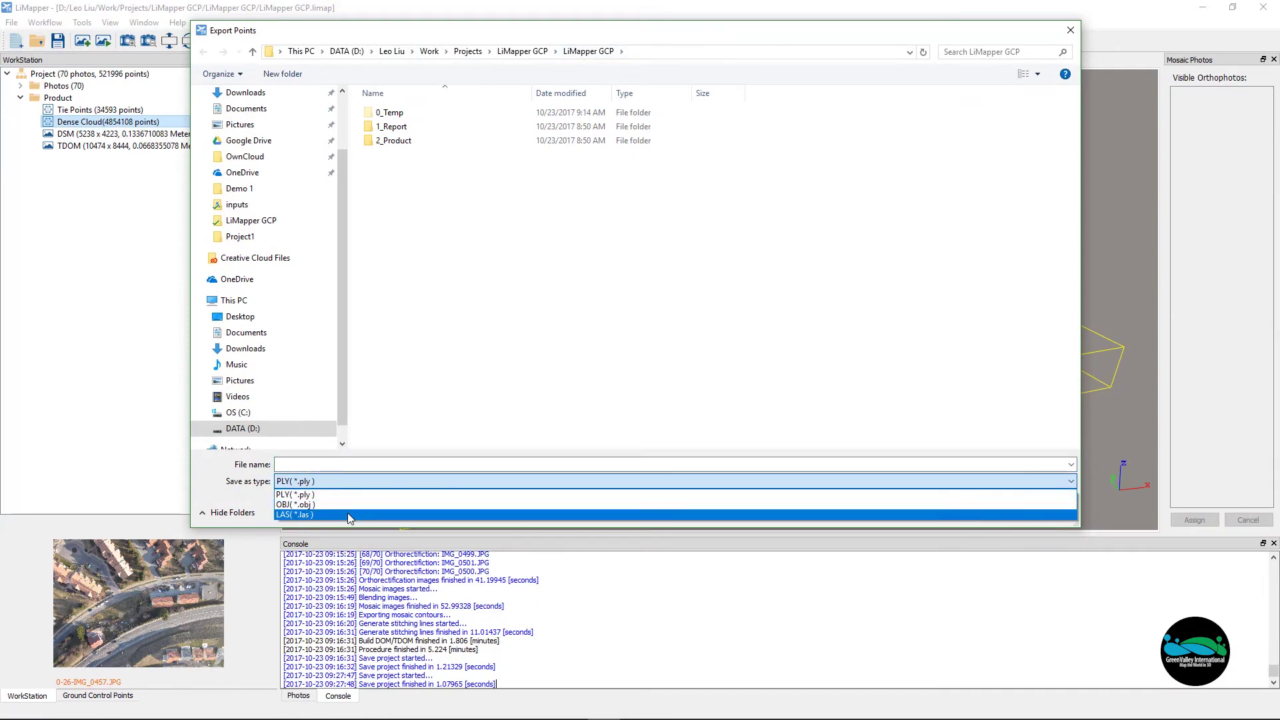
pyautogui.click(348, 517)
# Step: Name and save the LAS file, acknowledging the normals warning to run the export
pyautogui.click(361, 462)
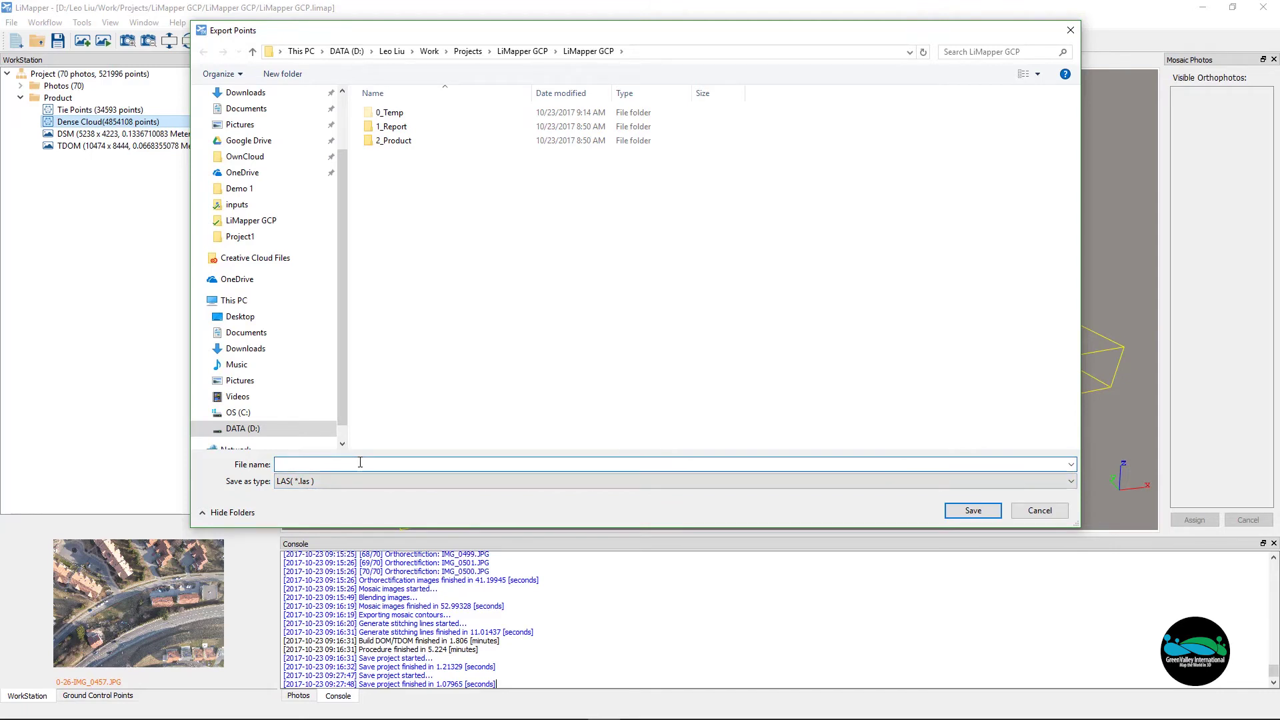
pyautogui.write('LiMapper')
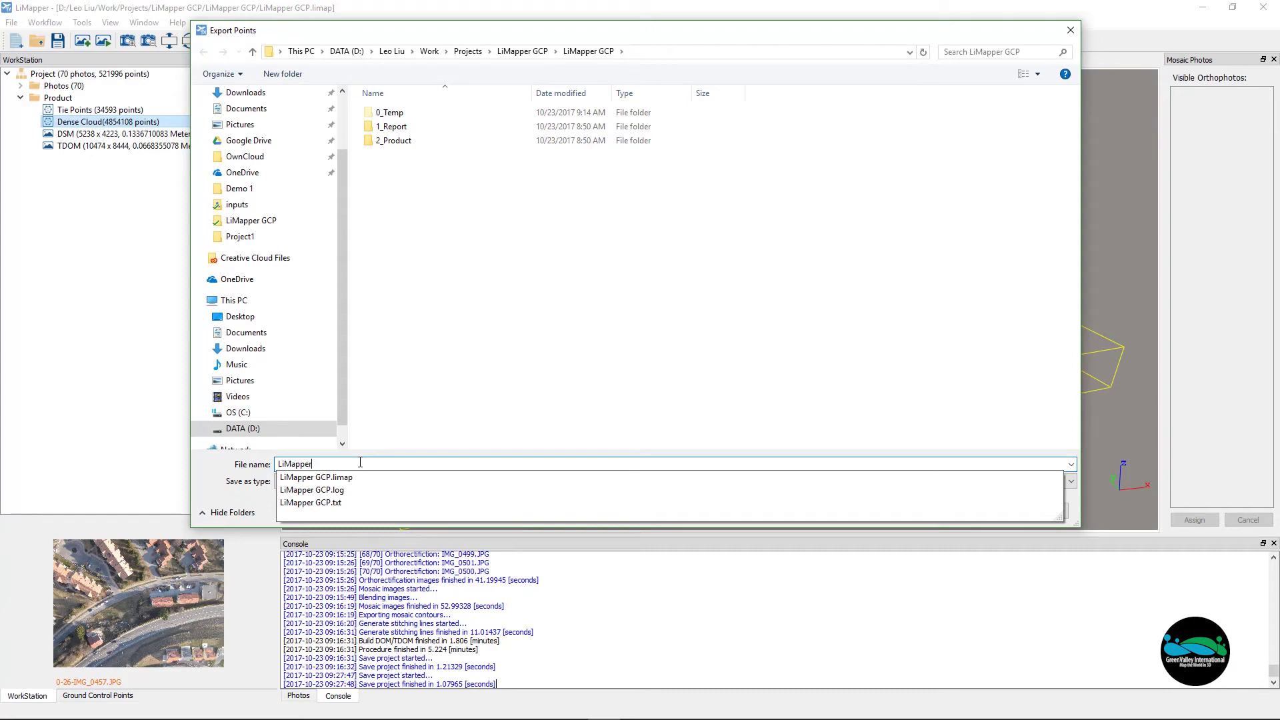
pyautogui.press('Down')
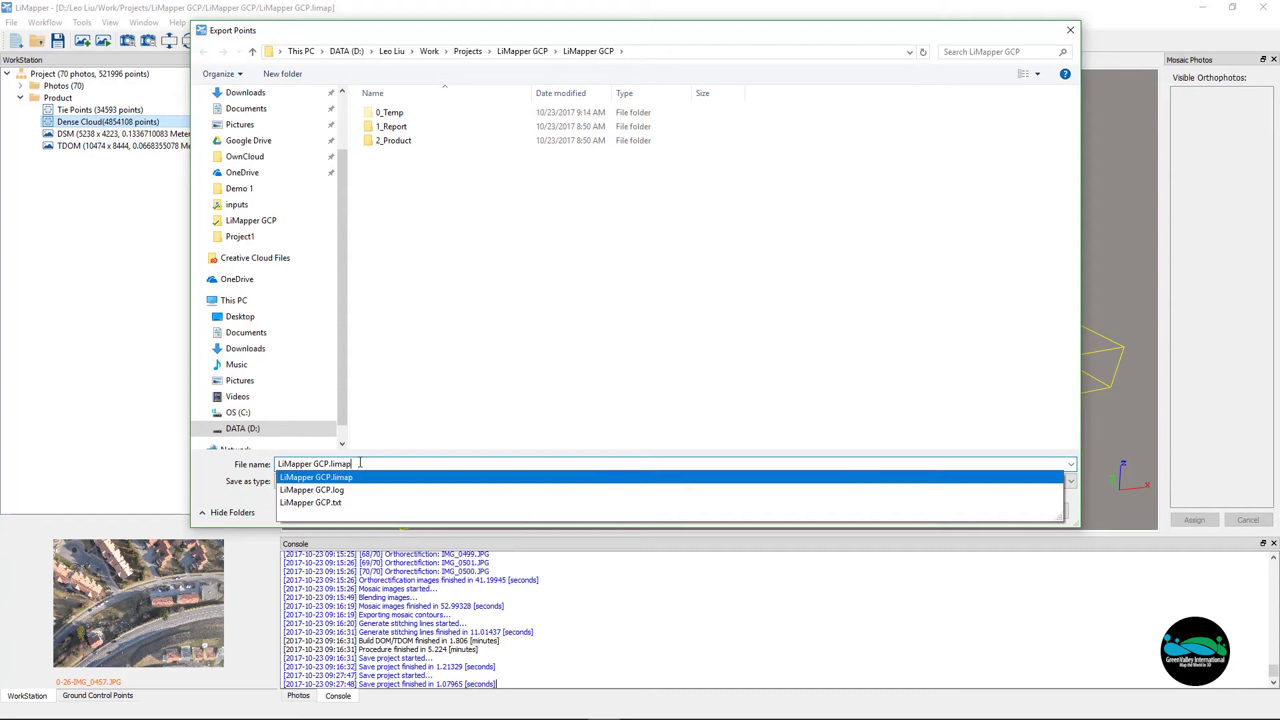
pyautogui.press('BackSpace')
pyautogui.press('BackSpace')
pyautogui.press('BackSpace')
pyautogui.press('BackSpace')
pyautogui.write('las')
pyautogui.press('Return')
pyautogui.moveTo(486, 206)
pyautogui.mouseDown()
pyautogui.moveTo(534, 142)
pyautogui.moveTo(651, 109)
pyautogui.mouseUp()
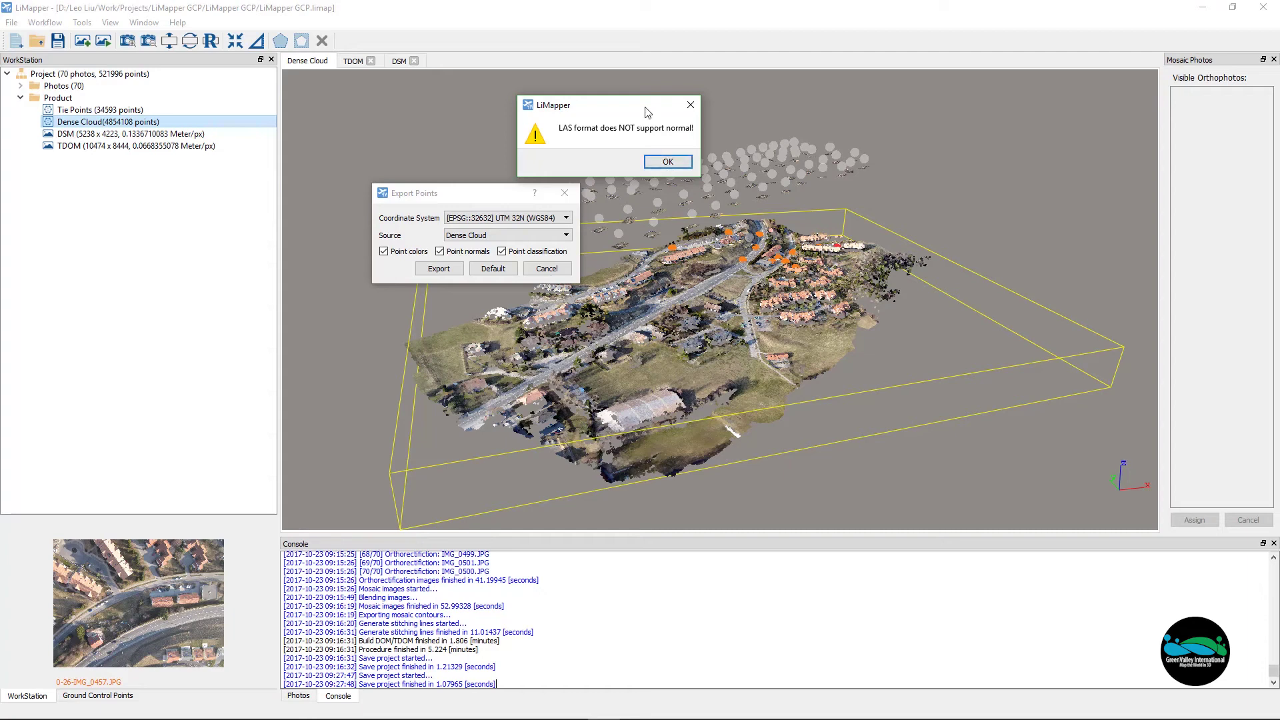
pyautogui.moveTo(651, 111); pyautogui.dragTo(670, 108)
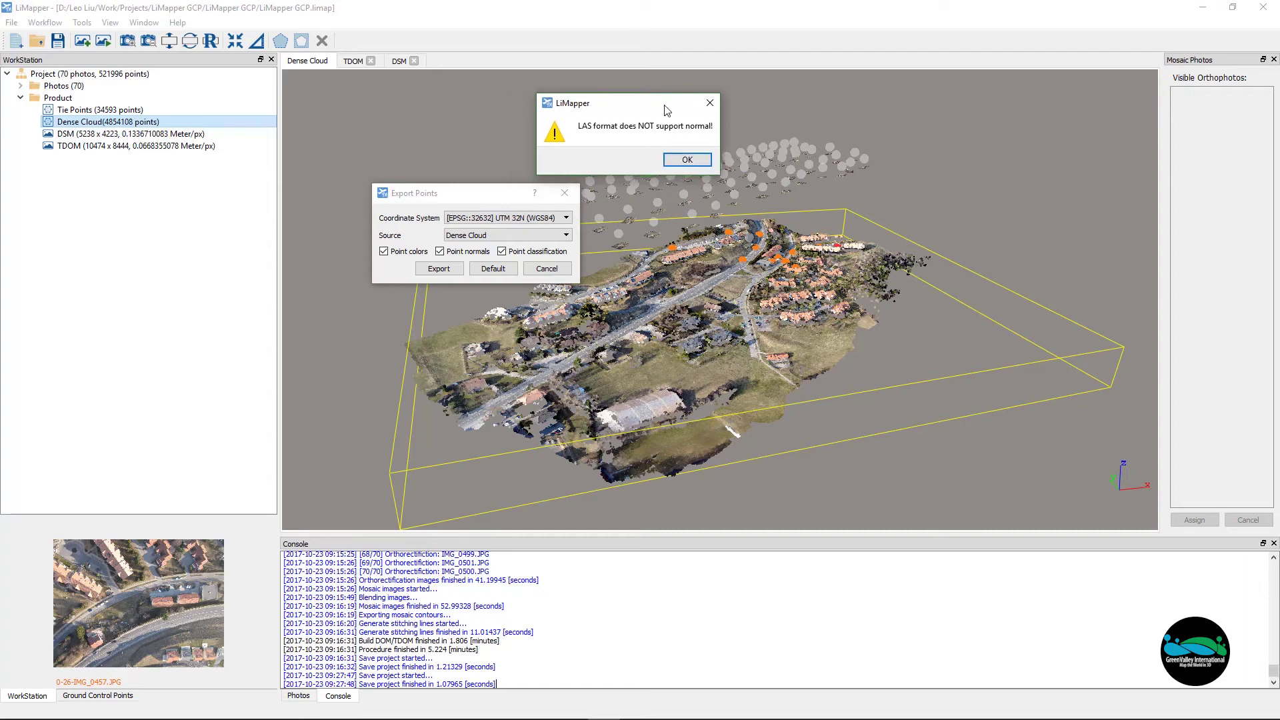
pyautogui.click(687, 161)
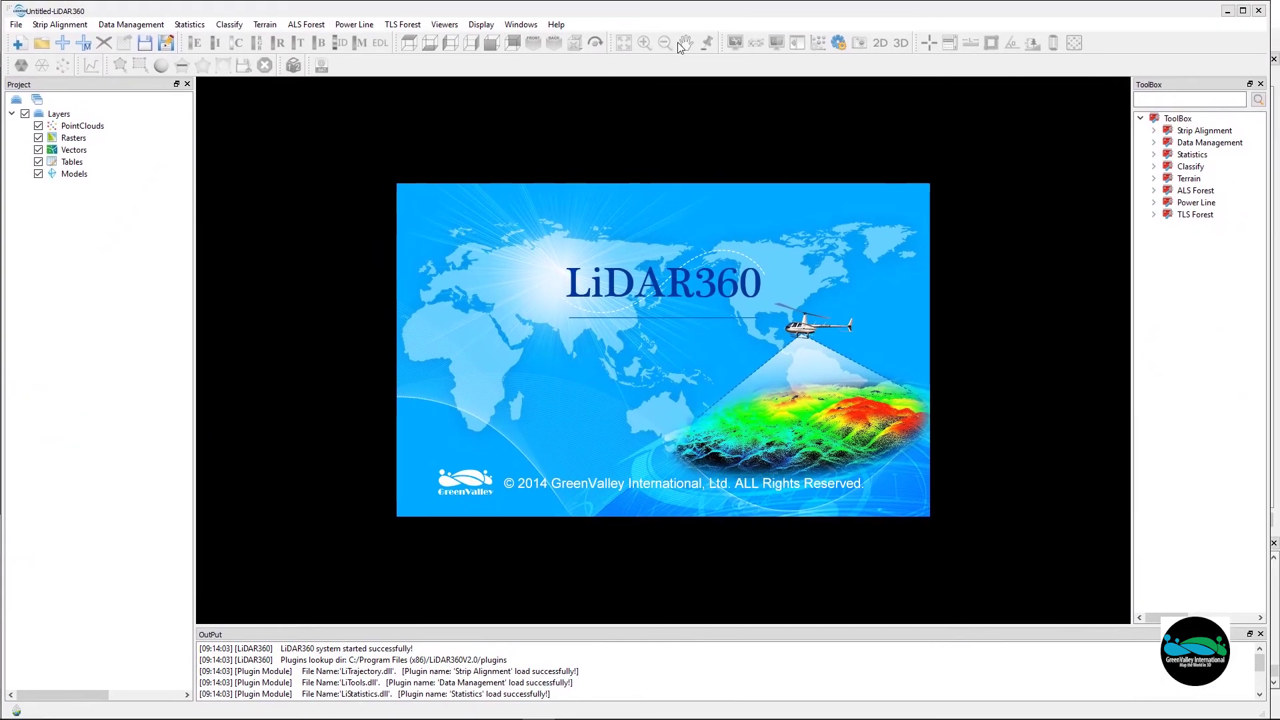
# Step: Maximize LiDAR360 and open LiMapper GCP 1.las from the LiMapper GCP folder
pyautogui.click(1243, 11)
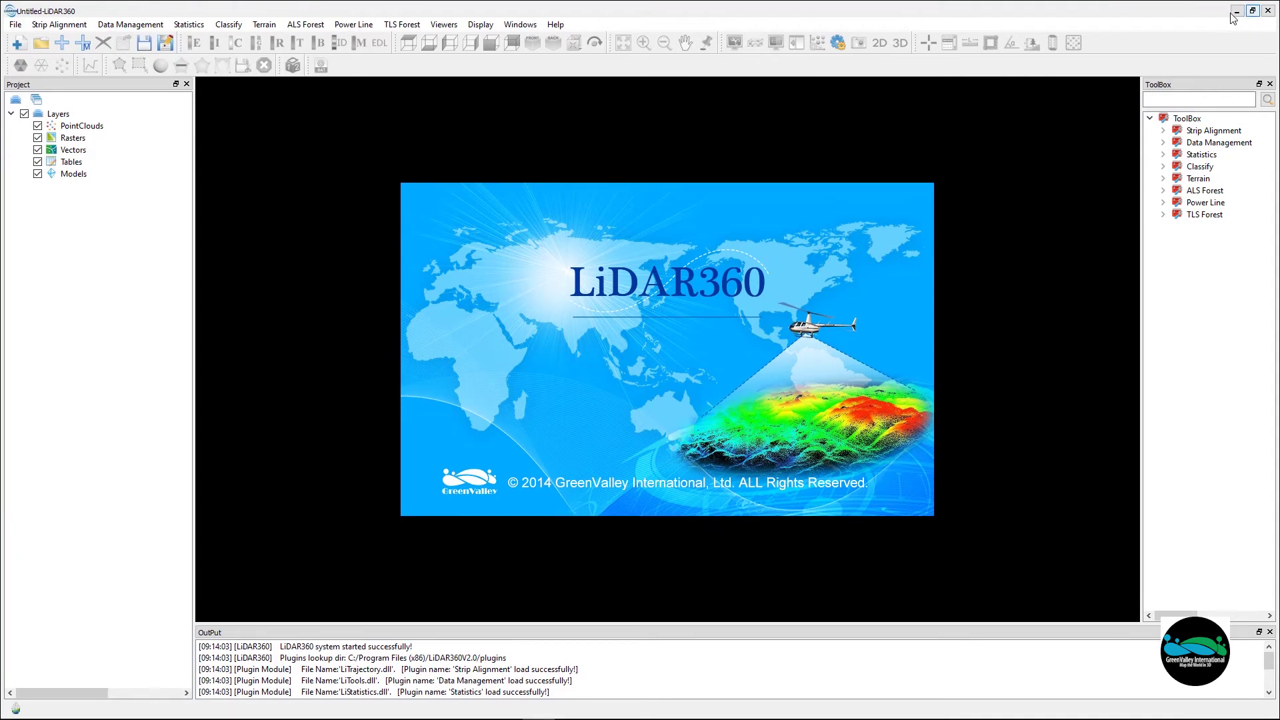
pyautogui.click(63, 46)
pyautogui.doubleClick(471, 92)
pyautogui.click(533, 138)
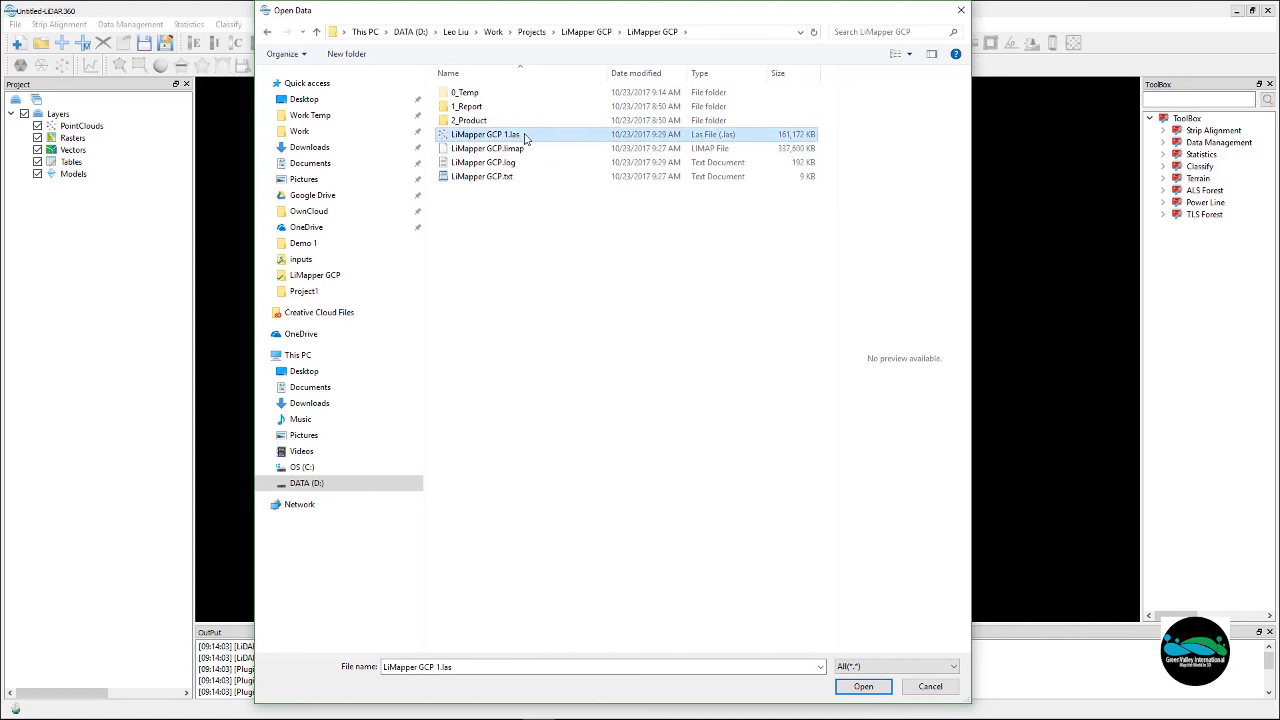
pyautogui.click(854, 690)
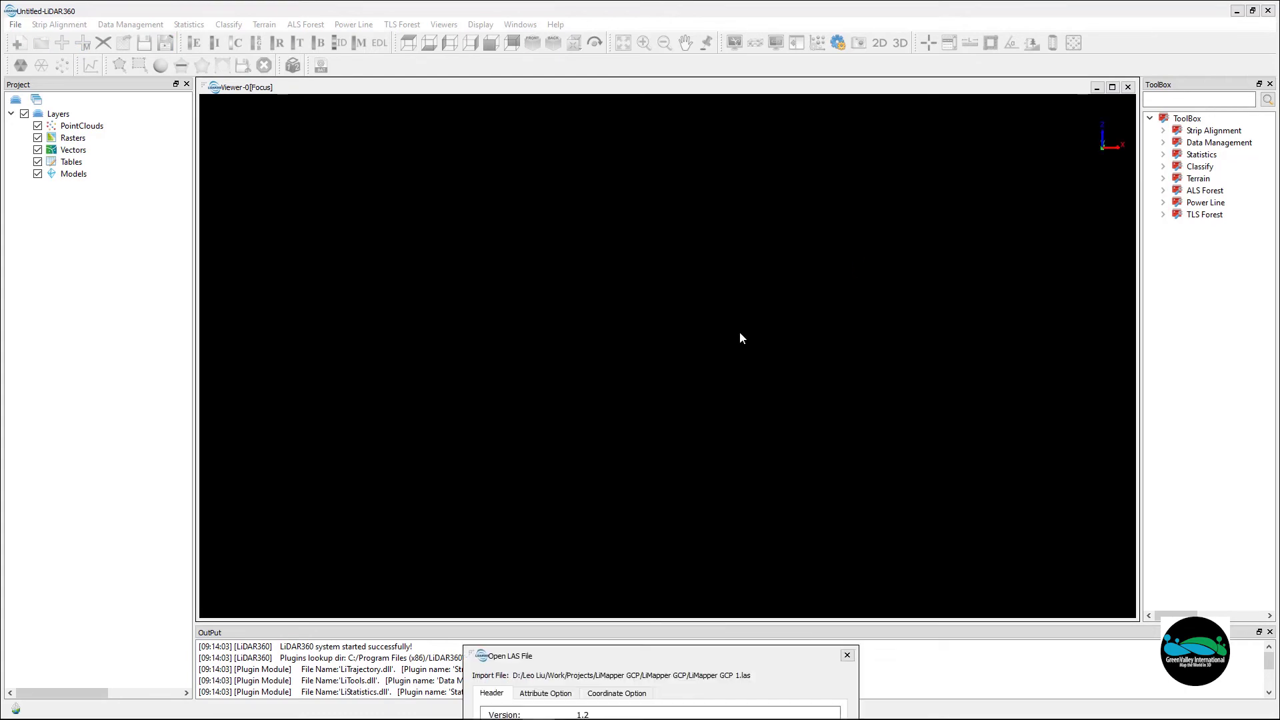
pyautogui.click(684, 445)
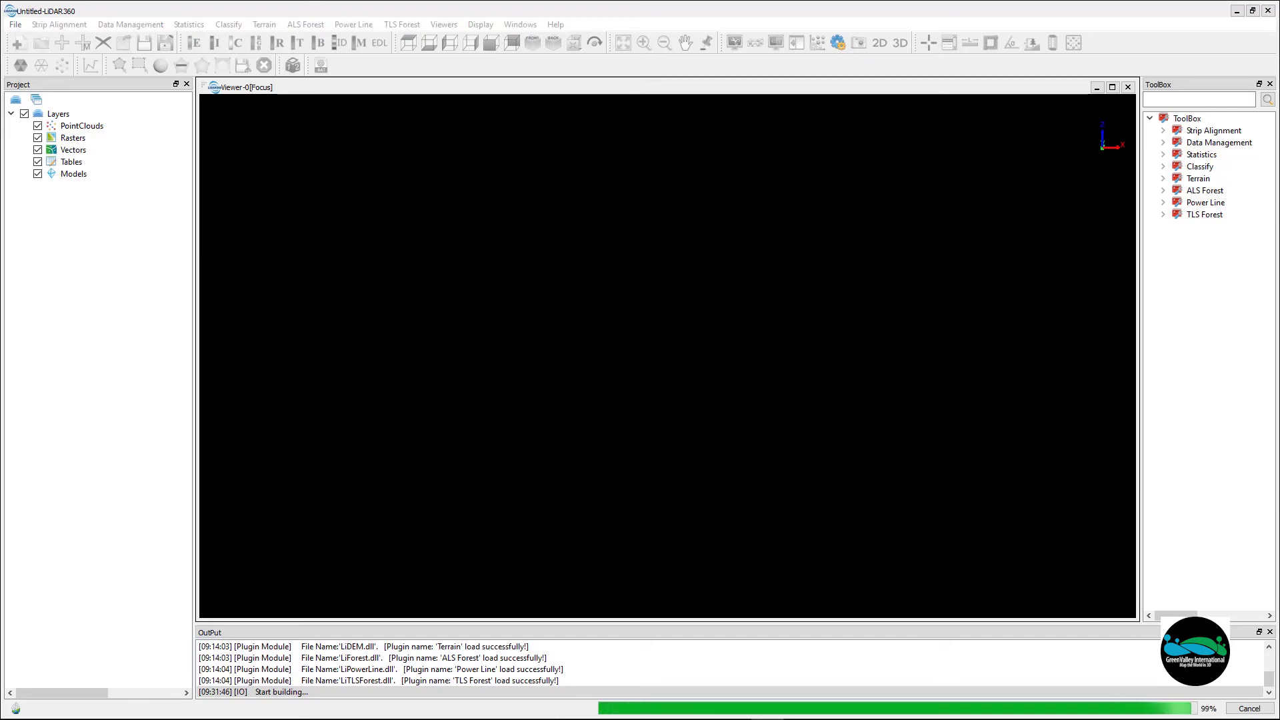
# Step: Orbit the RGB town point cloud through several oblique views over the buildings
pyautogui.moveTo(671, 412); pyautogui.dragTo(657, 362)
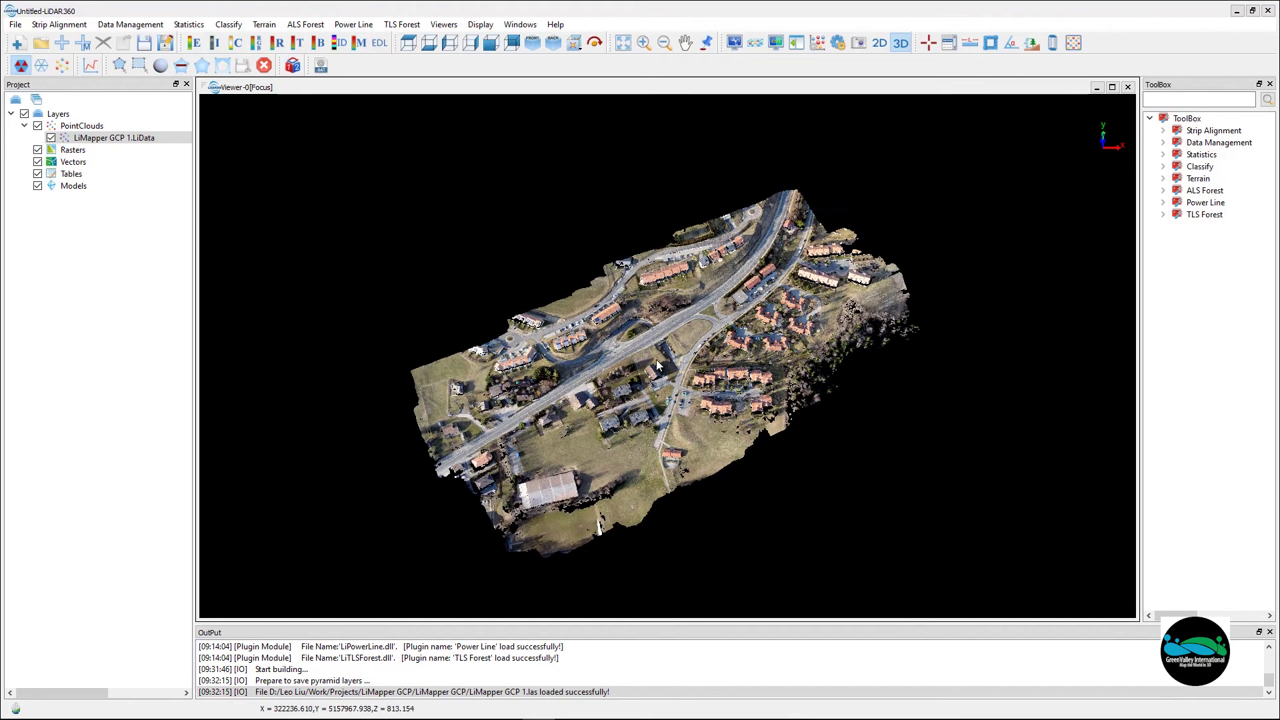
pyautogui.scroll(5, 656, 363)
pyautogui.moveTo(554, 337)
pyautogui.mouseDown()
pyautogui.moveTo(782, 282)
pyautogui.moveTo(735, 412)
pyautogui.moveTo(786, 444)
pyautogui.mouseUp()
pyautogui.scroll(3, 786, 444)
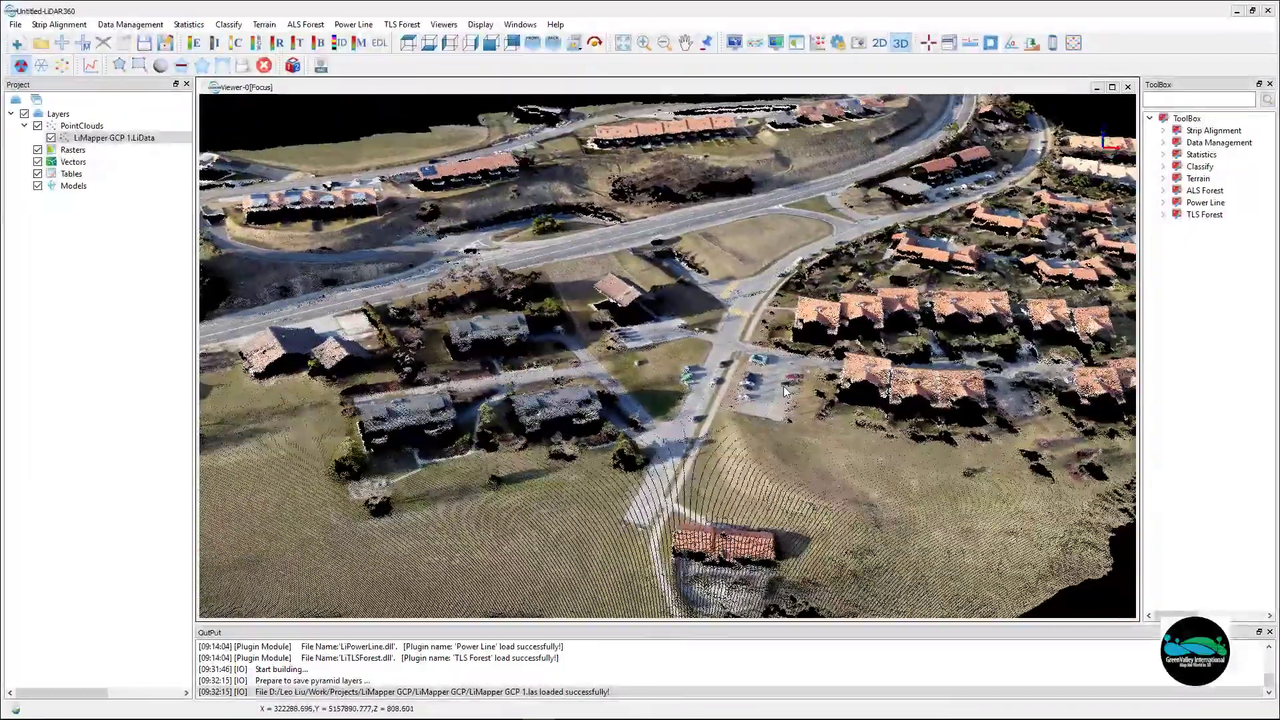
pyautogui.moveTo(783, 389)
pyautogui.mouseDown()
pyautogui.moveTo(900, 452)
pyautogui.moveTo(580, 346)
pyautogui.moveTo(433, 431)
pyautogui.mouseUp()
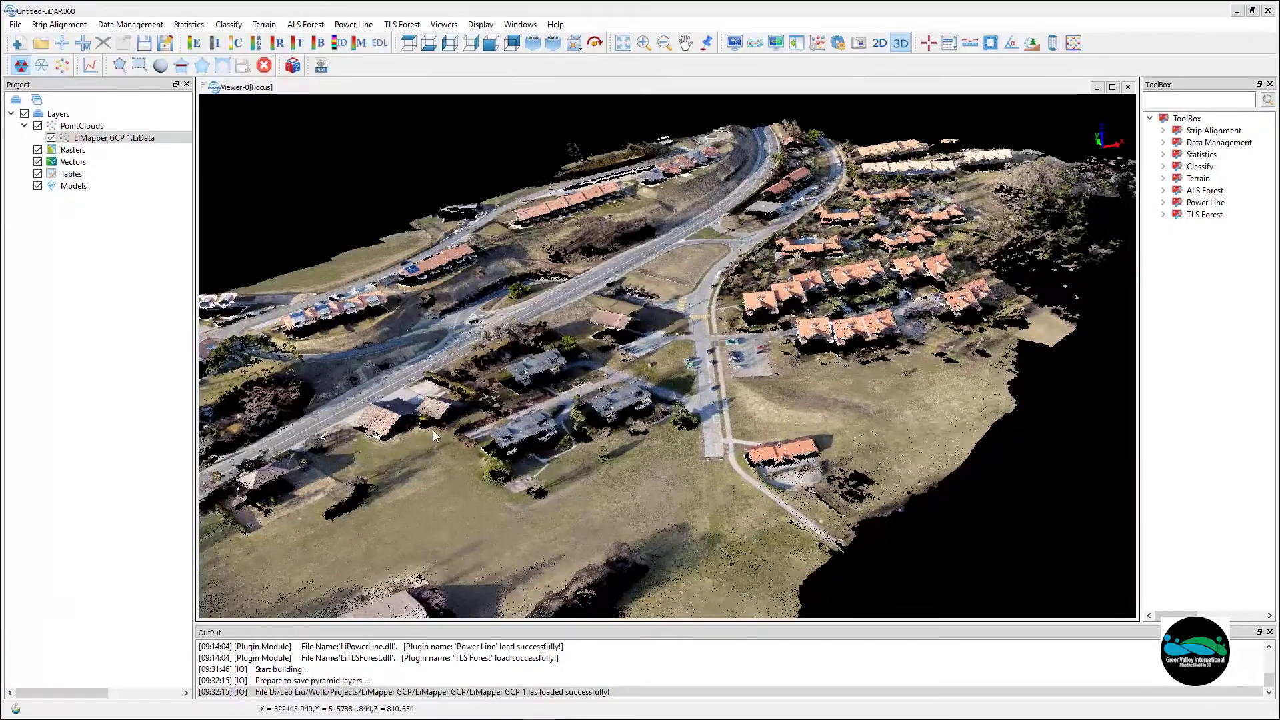
pyautogui.scroll(-2, 678, 416)
pyautogui.moveTo(630, 423); pyautogui.dragTo(678, 404)
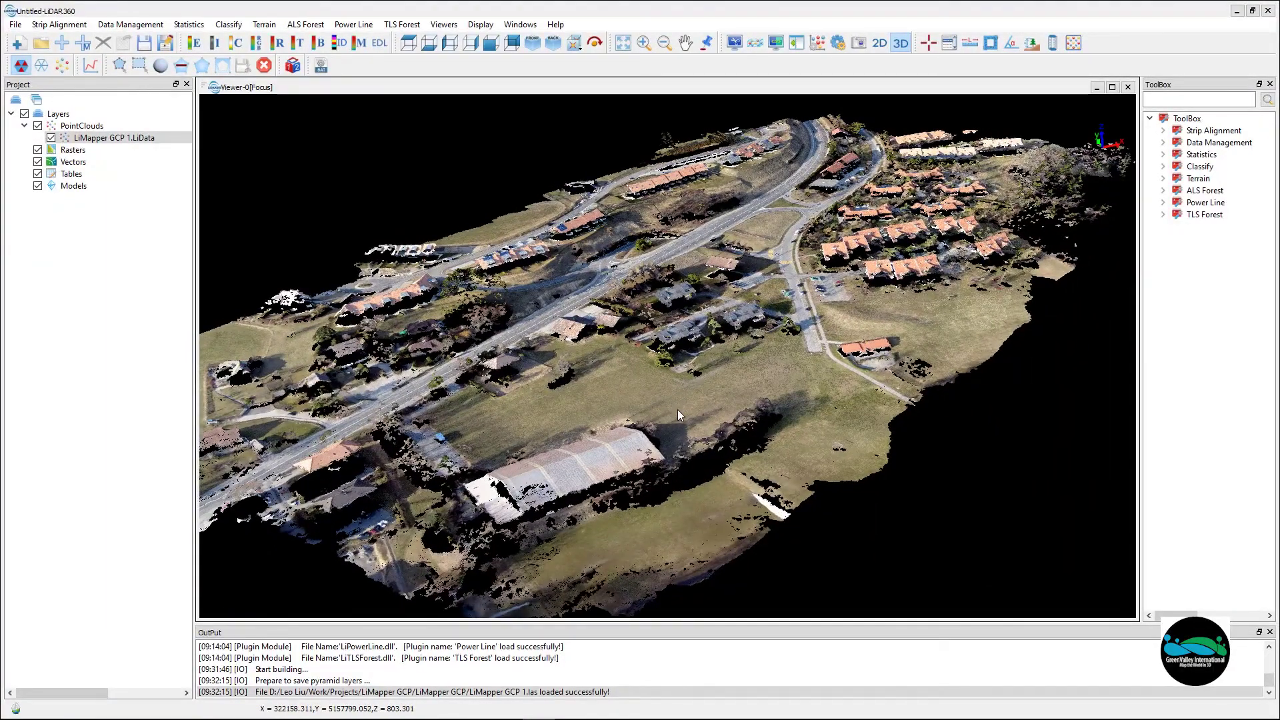
pyautogui.moveTo(674, 407); pyautogui.dragTo(575, 351)
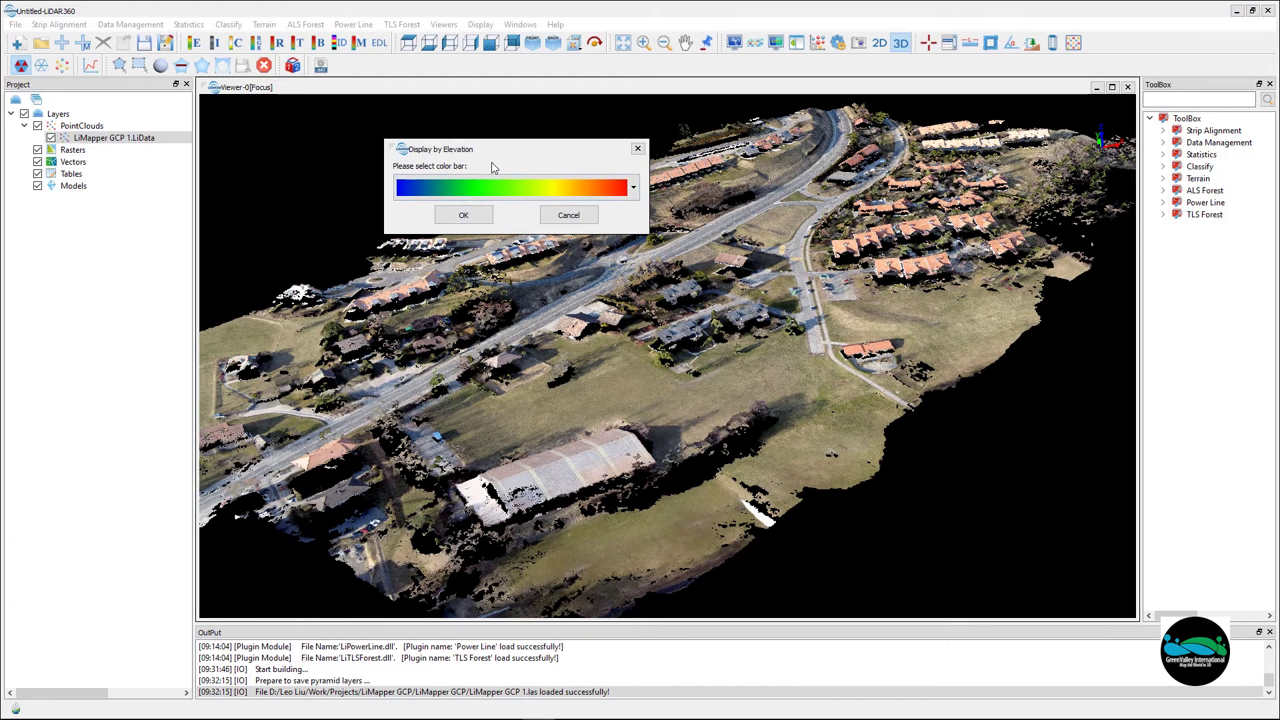
# Step: Apply the rainbow elevation ramp with eye-dome shading, orbit, then restore RGB colours
pyautogui.click(463, 215)
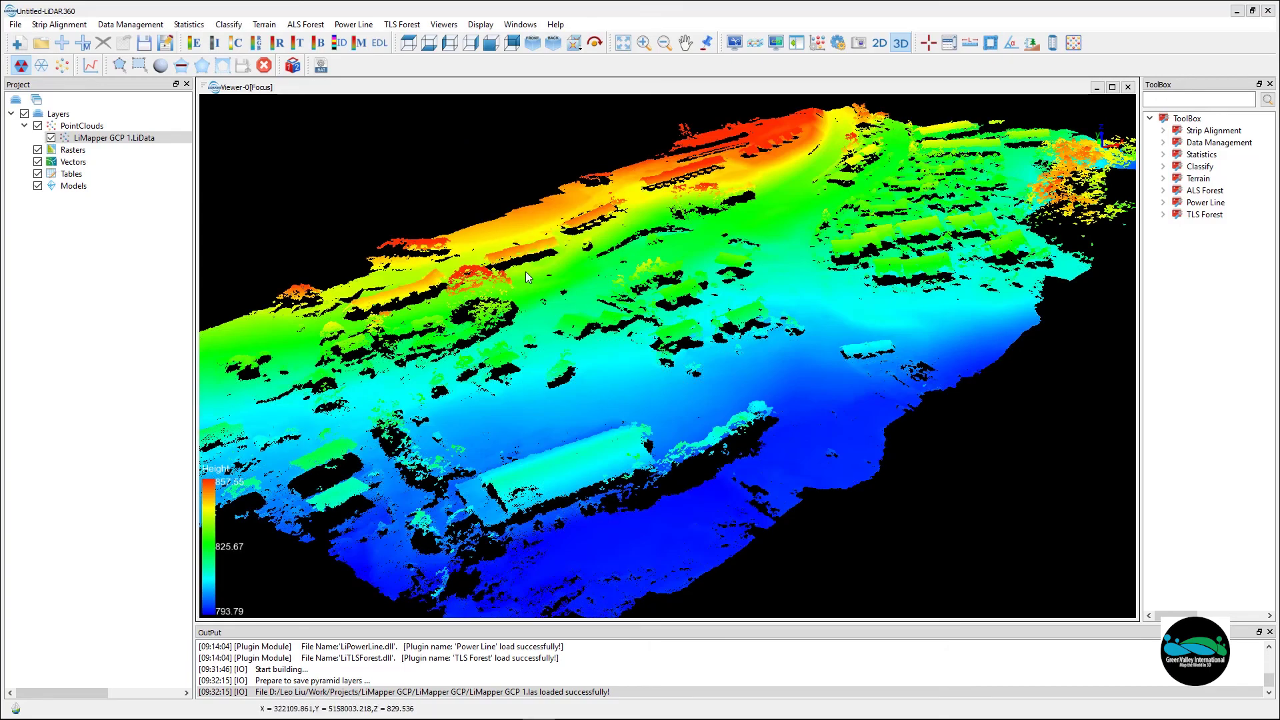
pyautogui.click(378, 46)
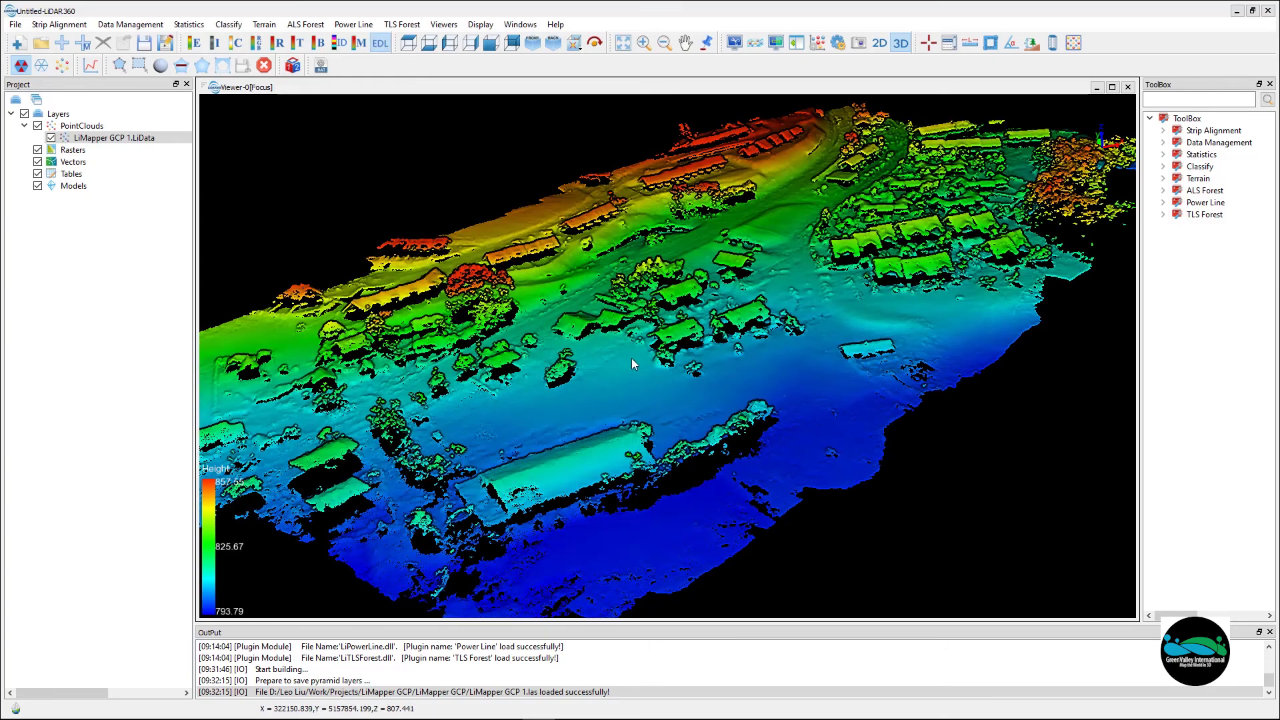
pyautogui.scroll(2, 634, 362)
pyautogui.moveTo(637, 365)
pyautogui.mouseDown()
pyautogui.moveTo(763, 340)
pyautogui.moveTo(814, 386)
pyautogui.moveTo(791, 384)
pyautogui.mouseUp()
pyautogui.scroll(2, 795, 337)
pyautogui.scroll(1, 787, 347)
pyautogui.scroll(-3, 787, 347)
pyautogui.scroll(1, 791, 384)
pyautogui.scroll(-2, 660, 381)
pyautogui.moveTo(661, 381)
pyautogui.mouseDown()
pyautogui.moveTo(738, 330)
pyautogui.moveTo(687, 374)
pyautogui.moveTo(662, 355)
pyautogui.moveTo(615, 484)
pyautogui.moveTo(458, 405)
pyautogui.moveTo(505, 437)
pyautogui.moveTo(392, 289)
pyautogui.moveTo(353, 433)
pyautogui.mouseUp()
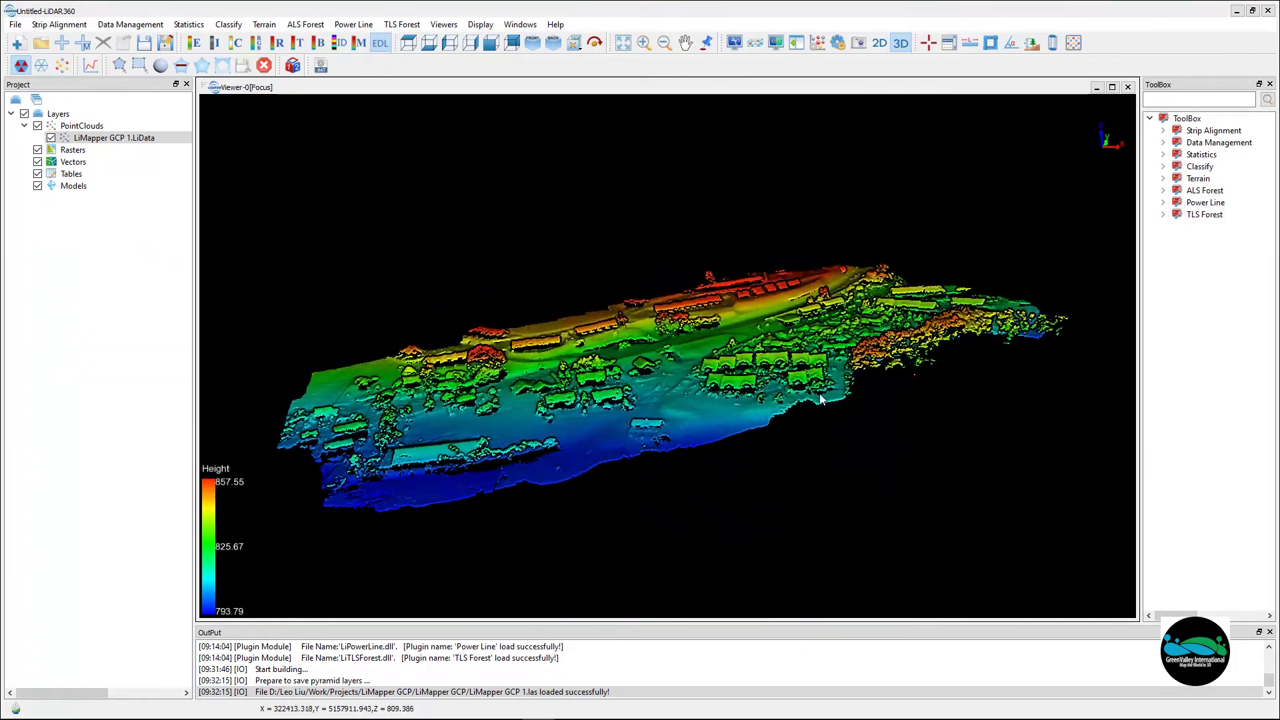
pyautogui.moveTo(819, 395); pyautogui.dragTo(815, 412)
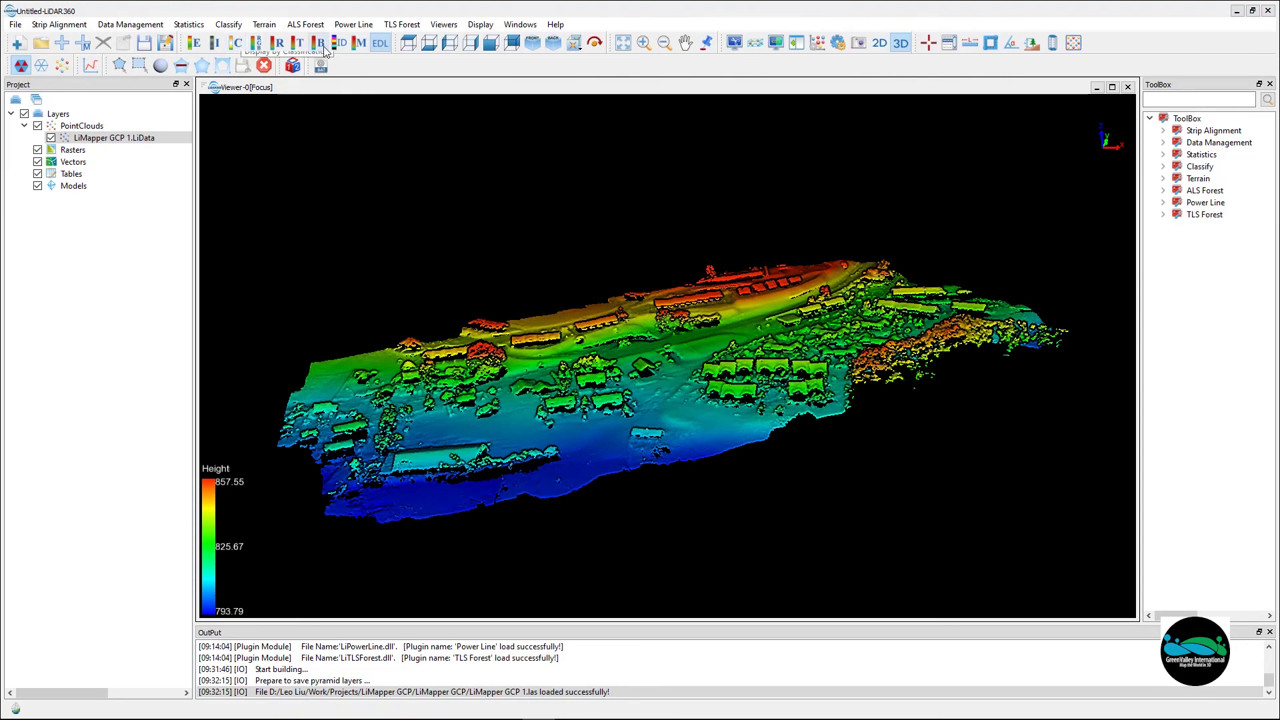
pyautogui.click(256, 44)
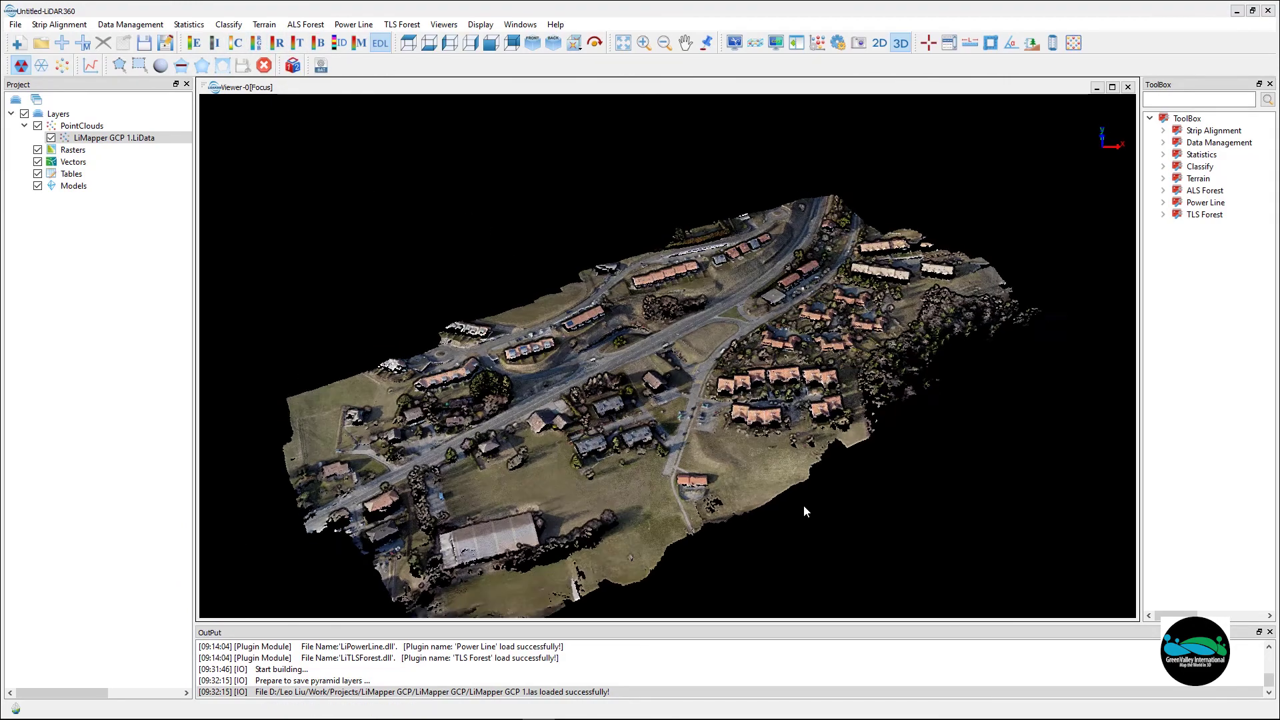
pyautogui.scroll(2, 811, 506)
pyautogui.scroll(2, 680, 427)
pyautogui.scroll(3, 680, 427)
pyautogui.scroll(2, 681, 427)
pyautogui.scroll(2, 681, 427)
pyautogui.moveTo(681, 427)
pyautogui.mouseDown()
pyautogui.moveTo(672, 369)
pyautogui.moveTo(737, 430)
pyautogui.mouseUp()
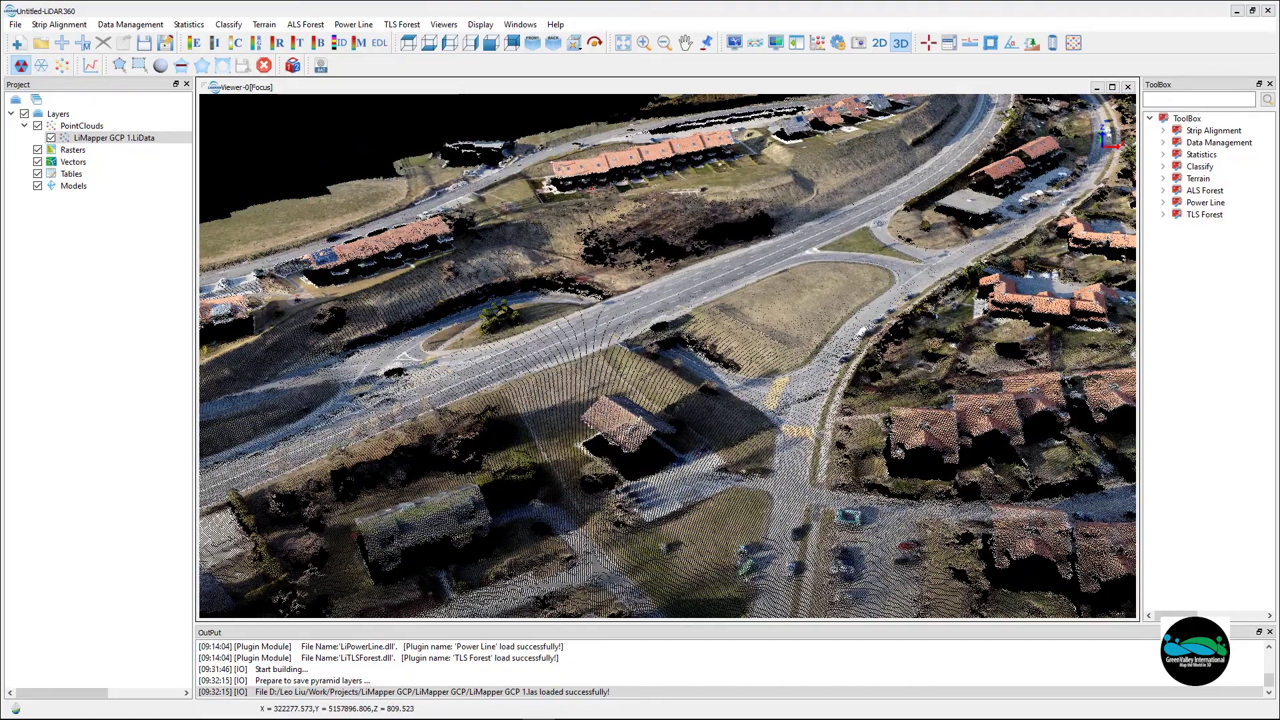